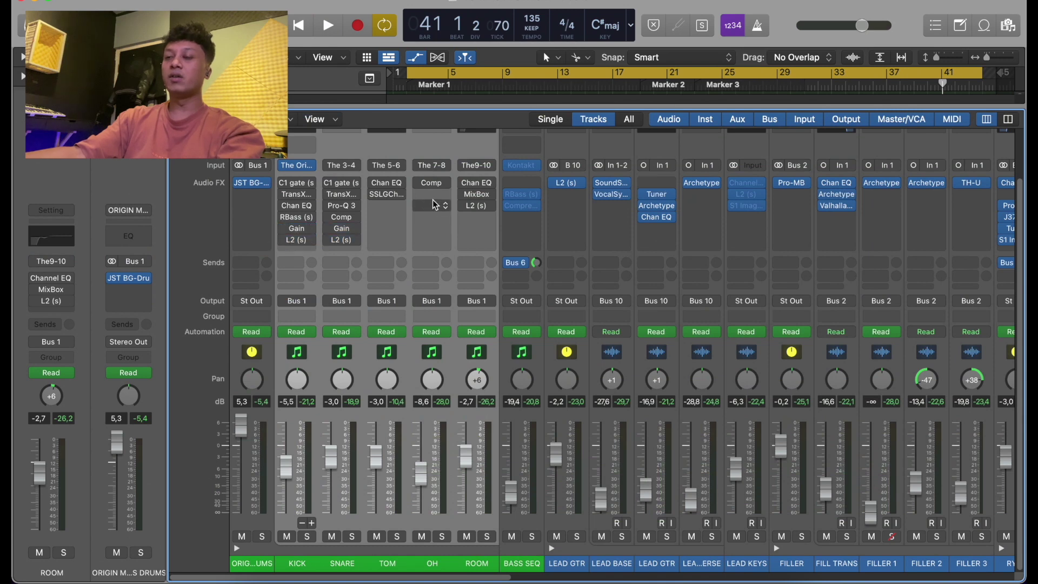
Hide the mixer, place the playhead at bar 21 (Marker 2) and turn off cycle mode.
key("x")
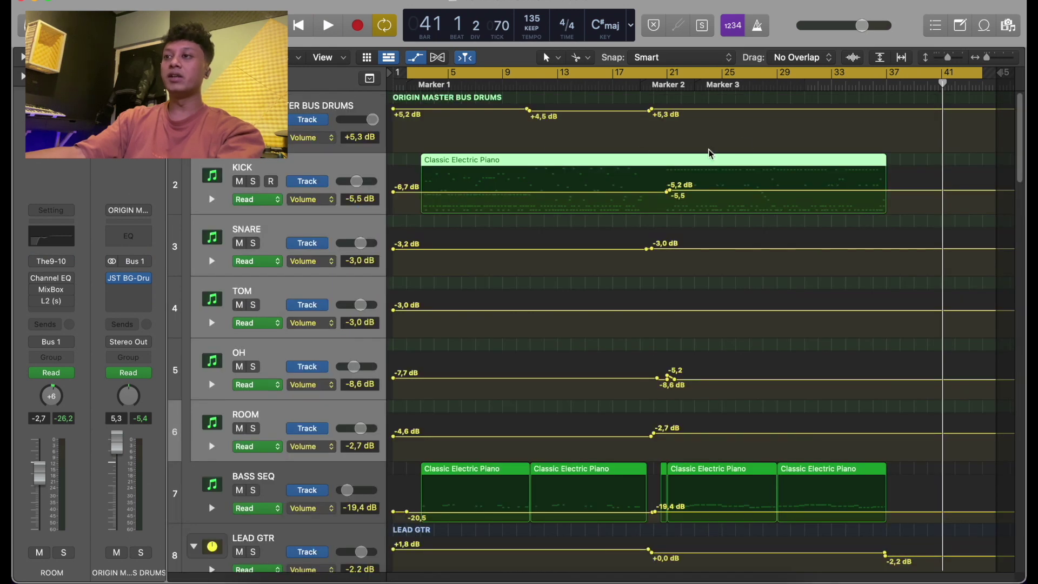
left_click(668, 73)
key("c")
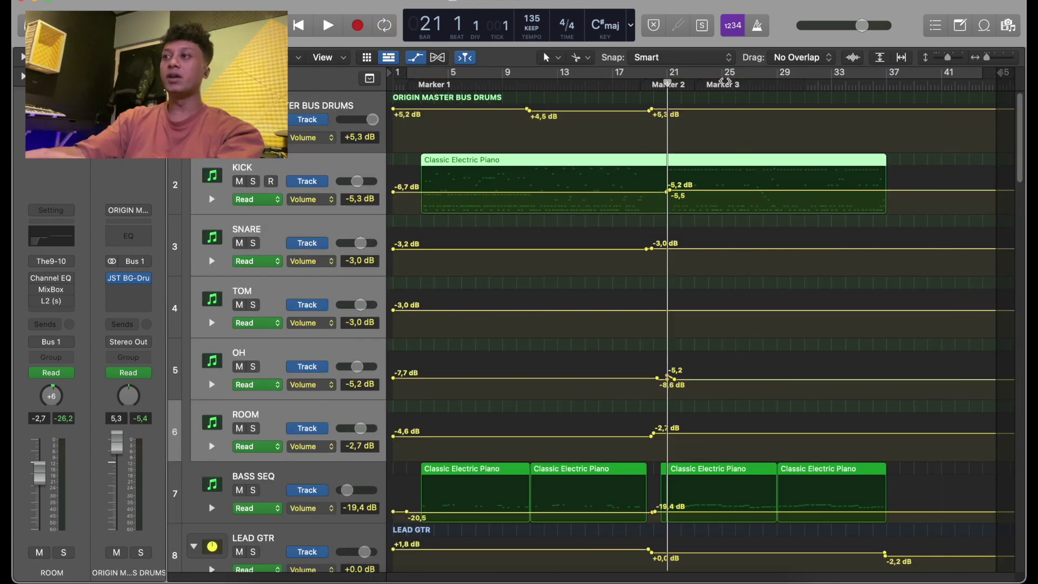
left_click(687, 87)
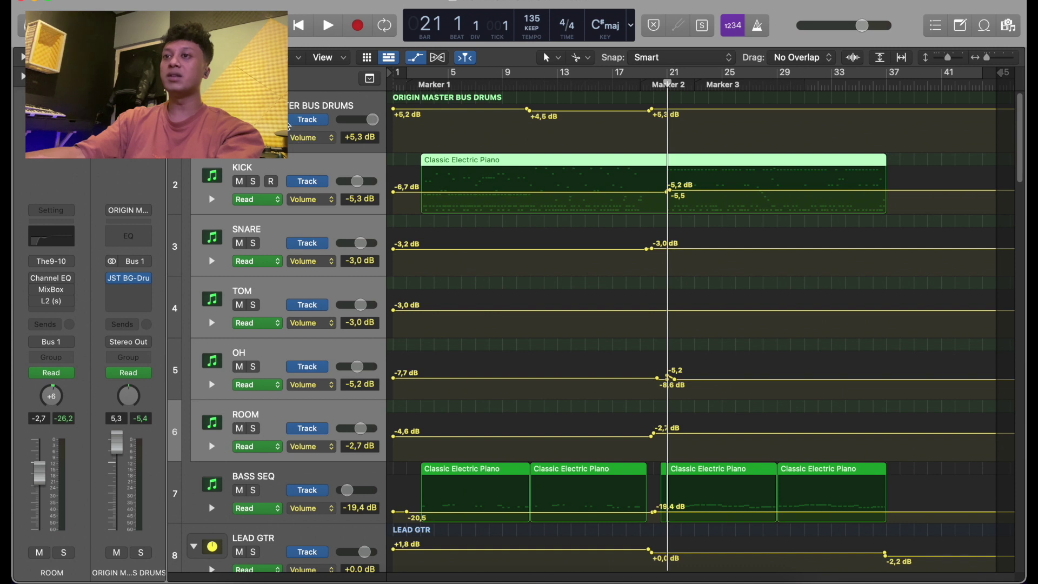
Solo the ORIGIN MASTER BUS DRUMS track and audition the drums from bar 21.
left_click(290, 126)
key("s")
key("space")
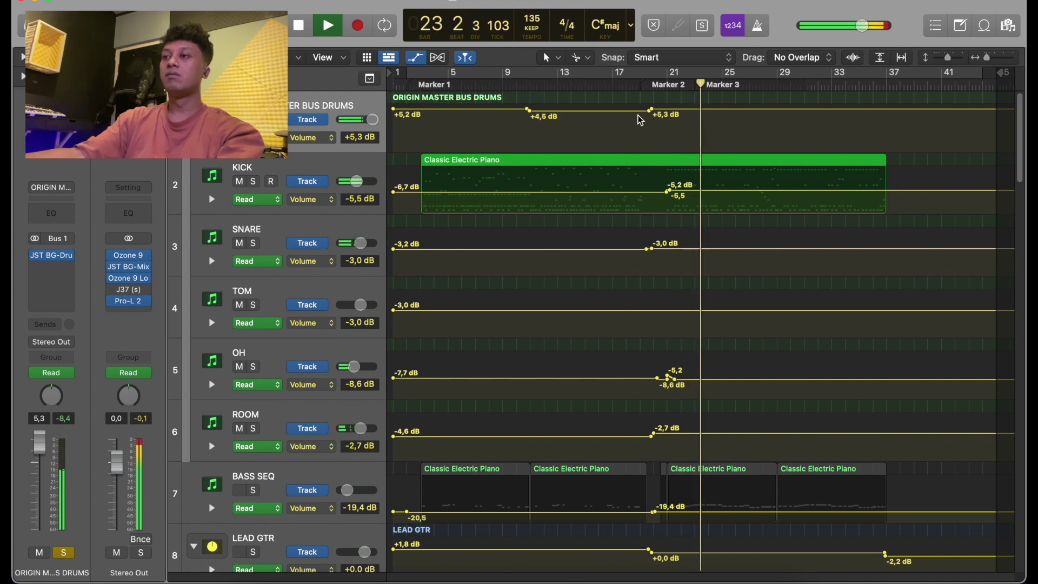
key("space")
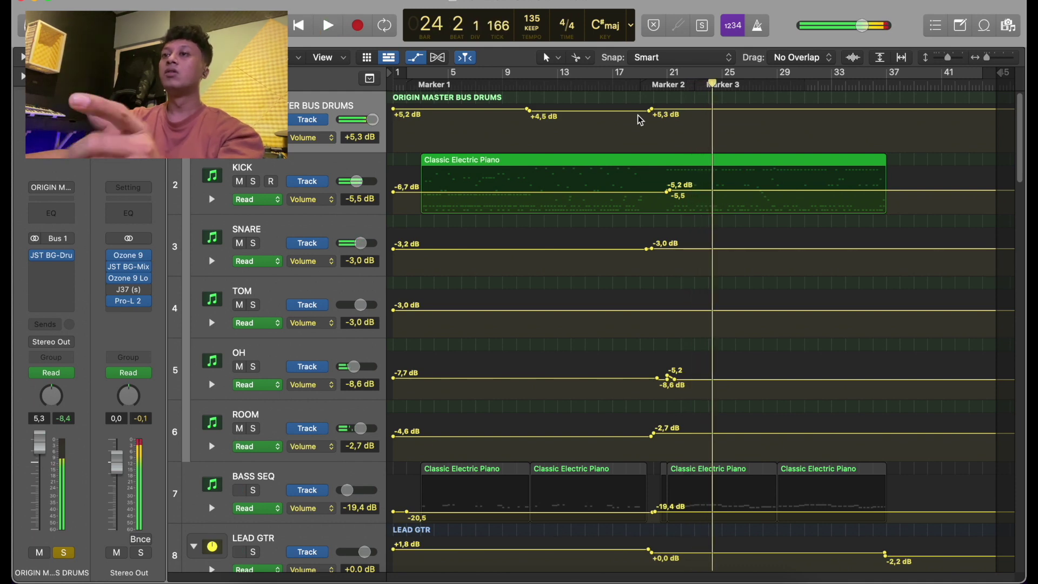
Inspect The Origin drum instrument on the KICK track, including its Velocity Curve and Resample Quality options.
left_click(605, 184)
key("v")
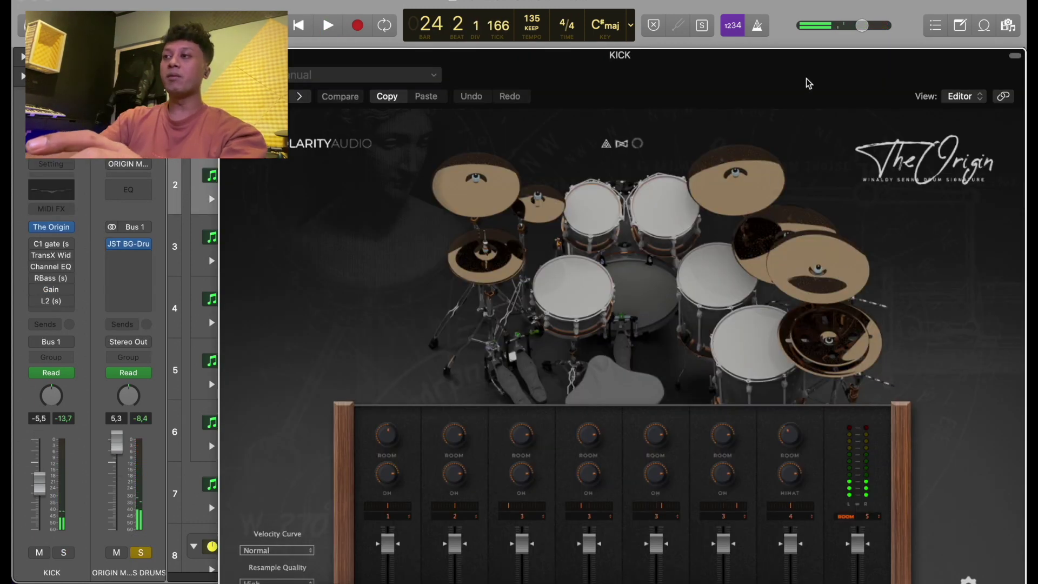
left_click_drag(809, 83, 790, 49)
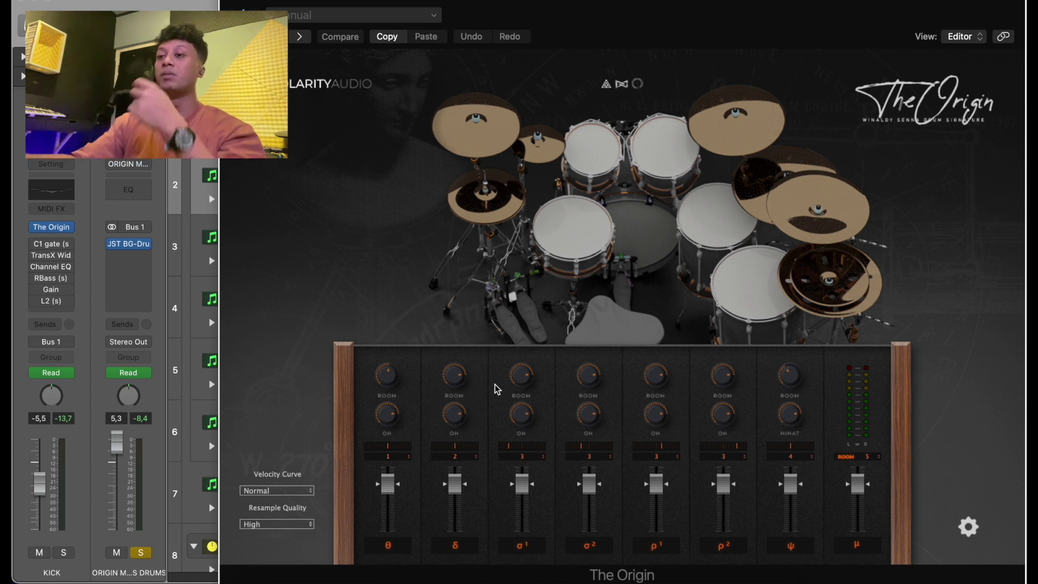
left_click(288, 493)
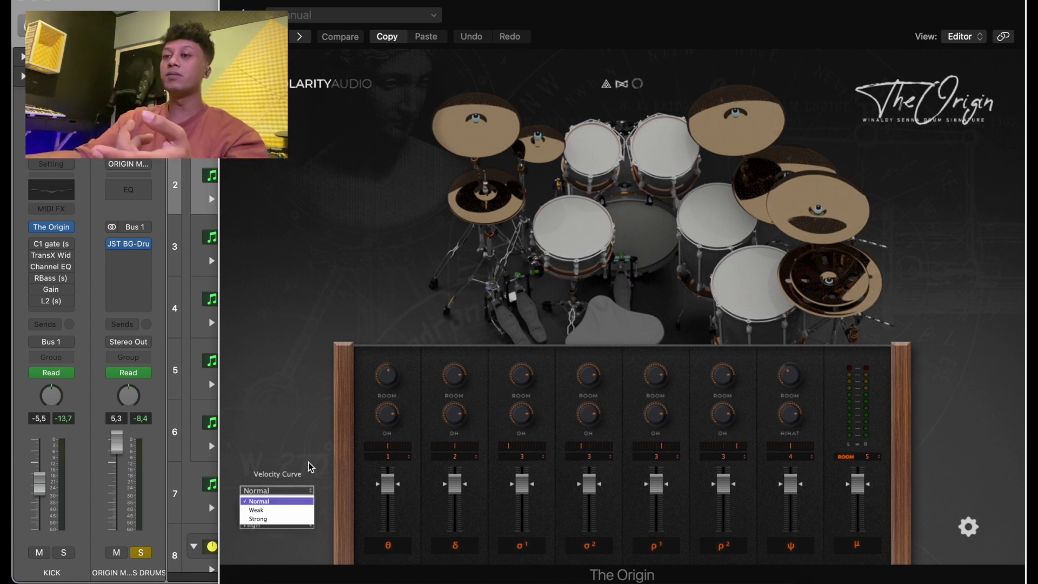
left_click(287, 458)
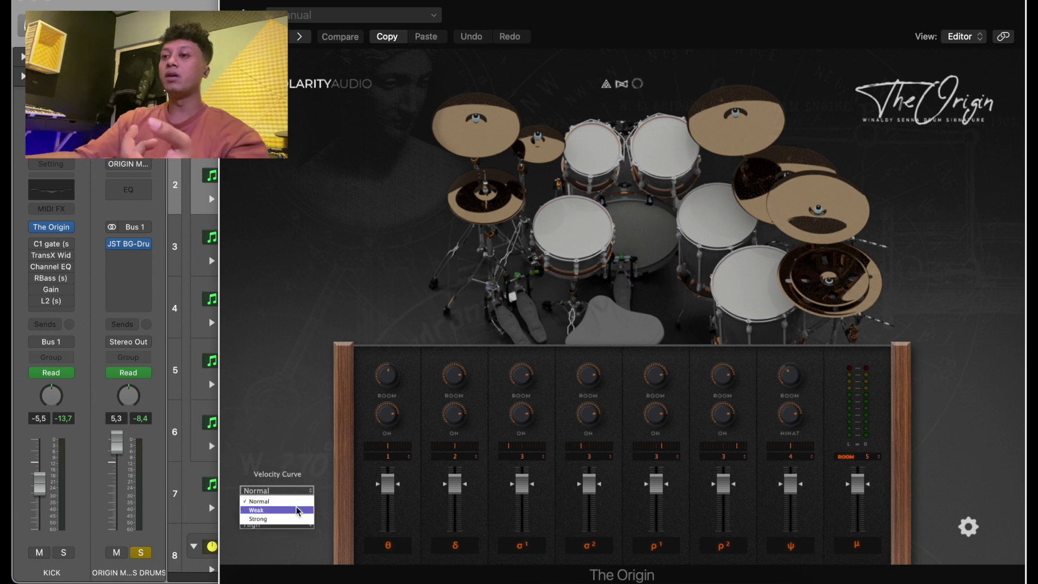
left_click(281, 323)
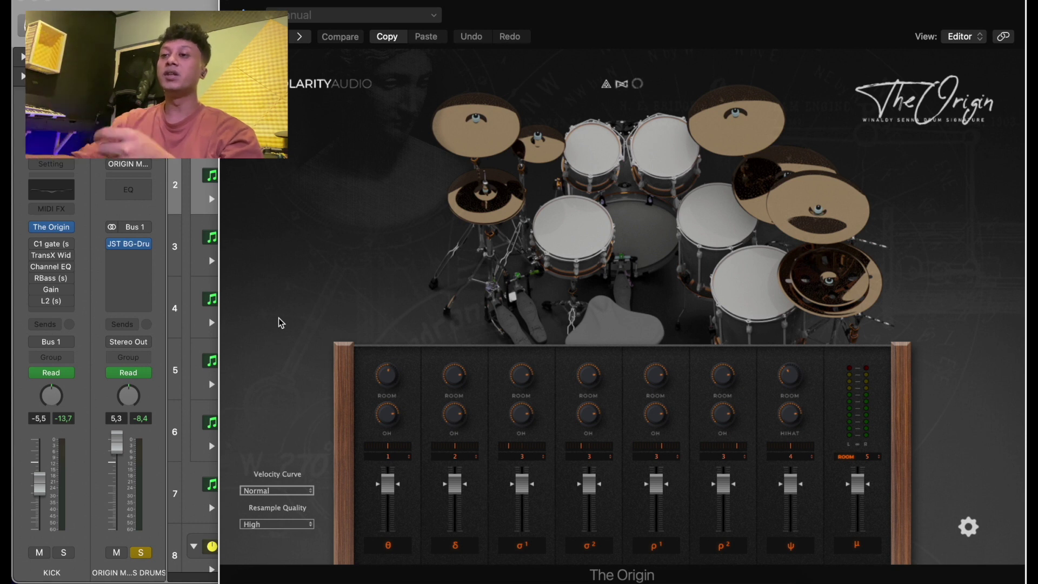
left_click(301, 524)
left_click(323, 450)
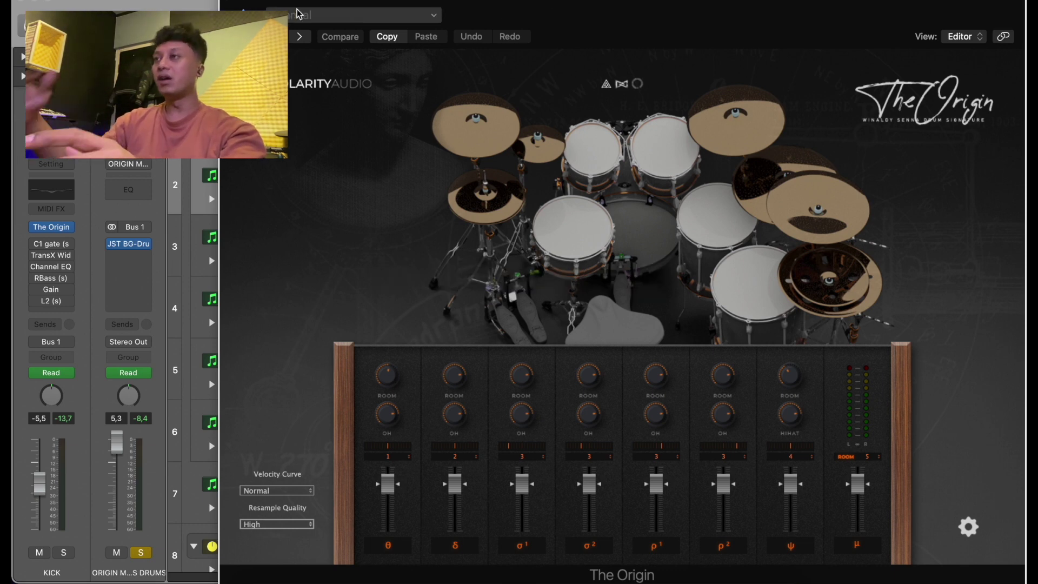
left_click(231, 4)
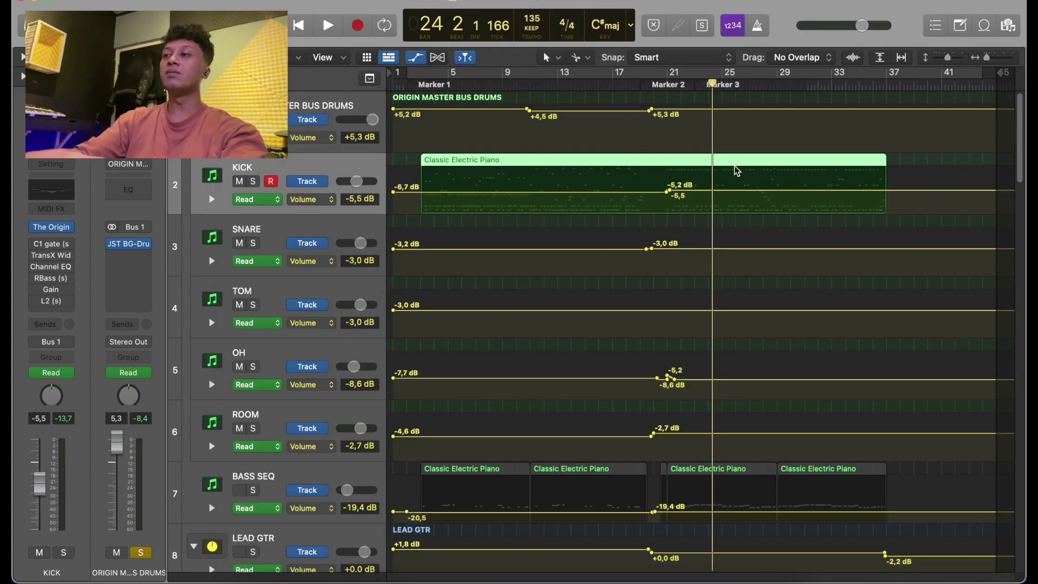
Return the playhead to bar 21 and solo the KICK track.
key("space")
left_click(673, 88)
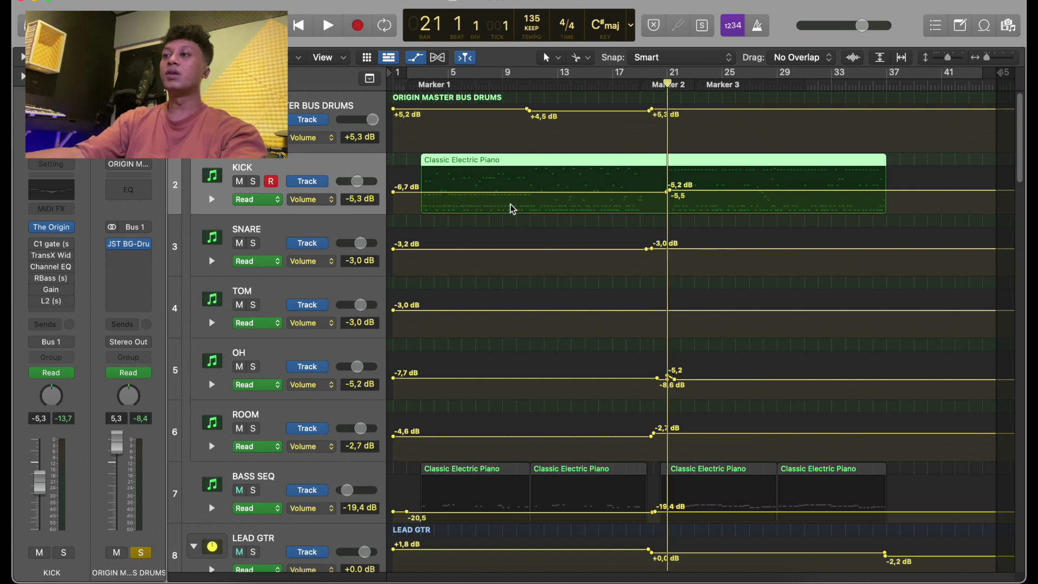
left_click(253, 181)
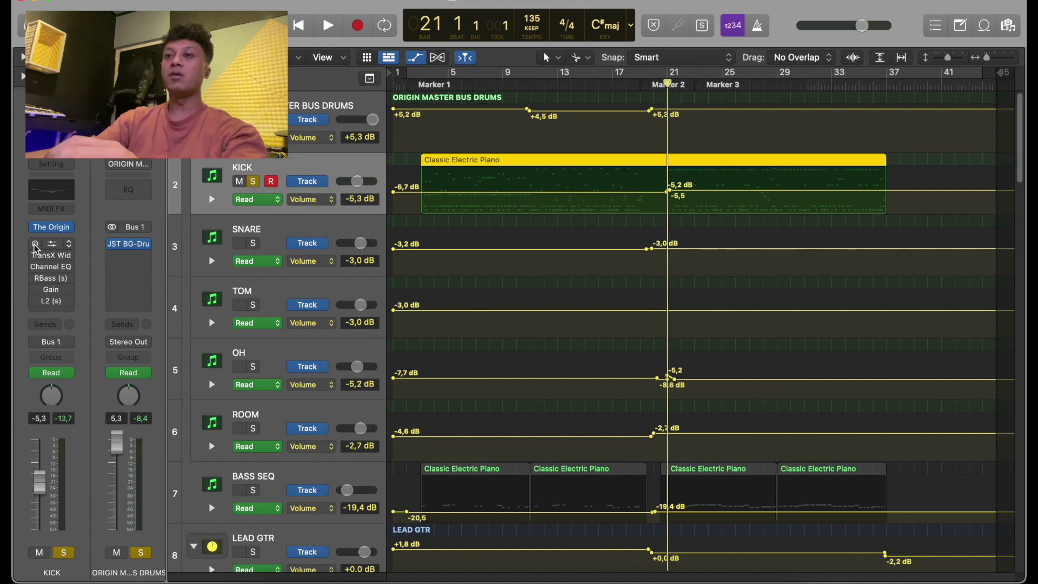
Audition the soloed kick with the C1 gate bypassed and active, leaving the gate switched on.
left_click(51, 244)
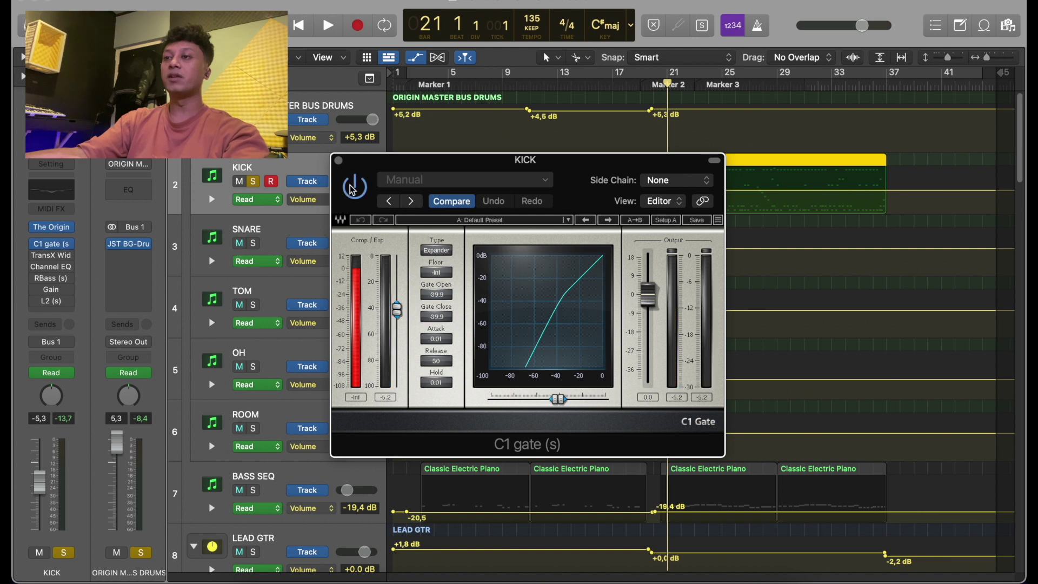
key("space")
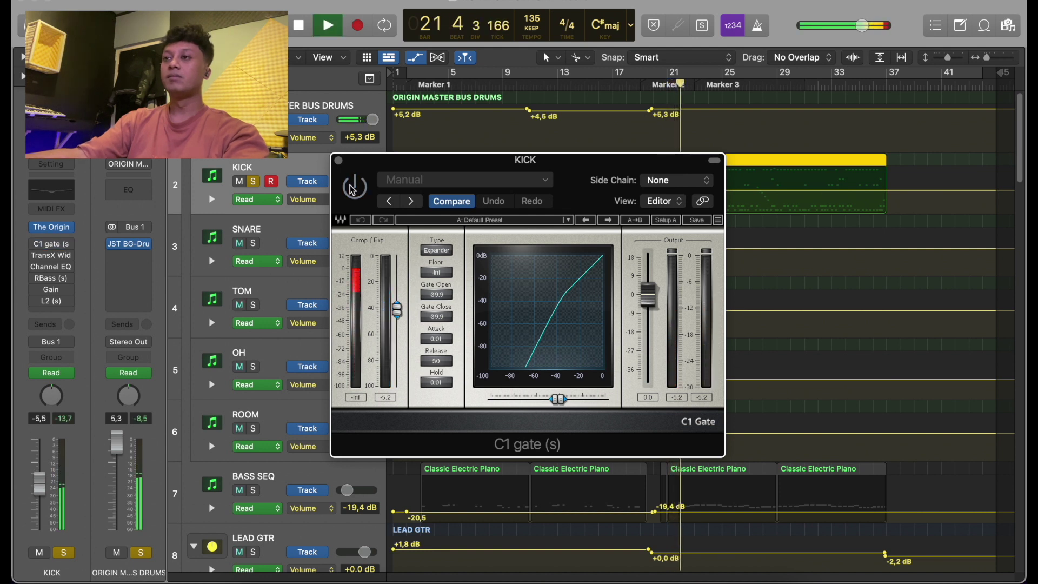
key("space")
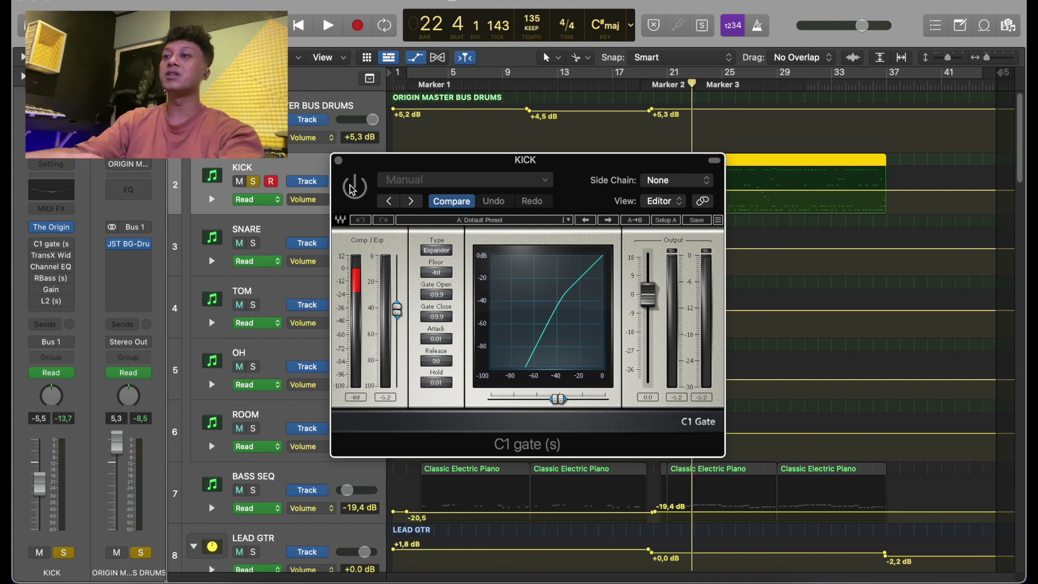
key("space")
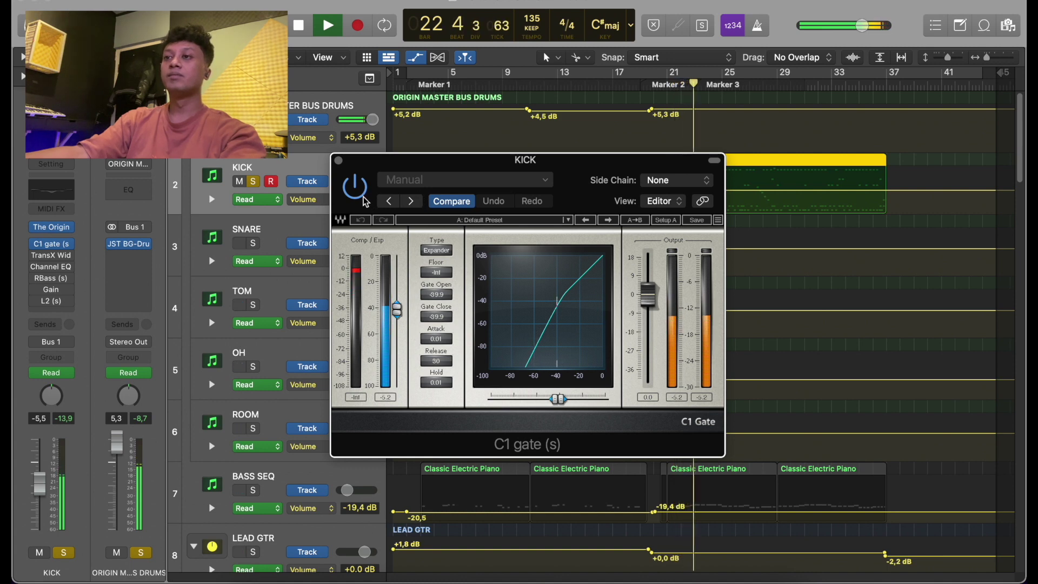
key("space")
left_click(339, 161)
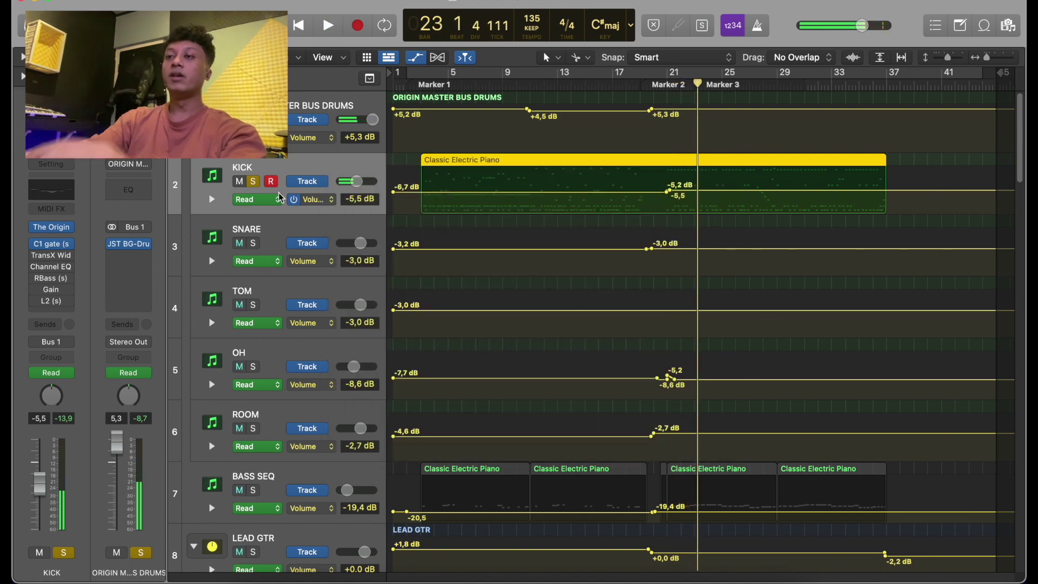
Compare the kick without and with TransX Wide during playback, leaving the plug-in switched on.
left_click(41, 260)
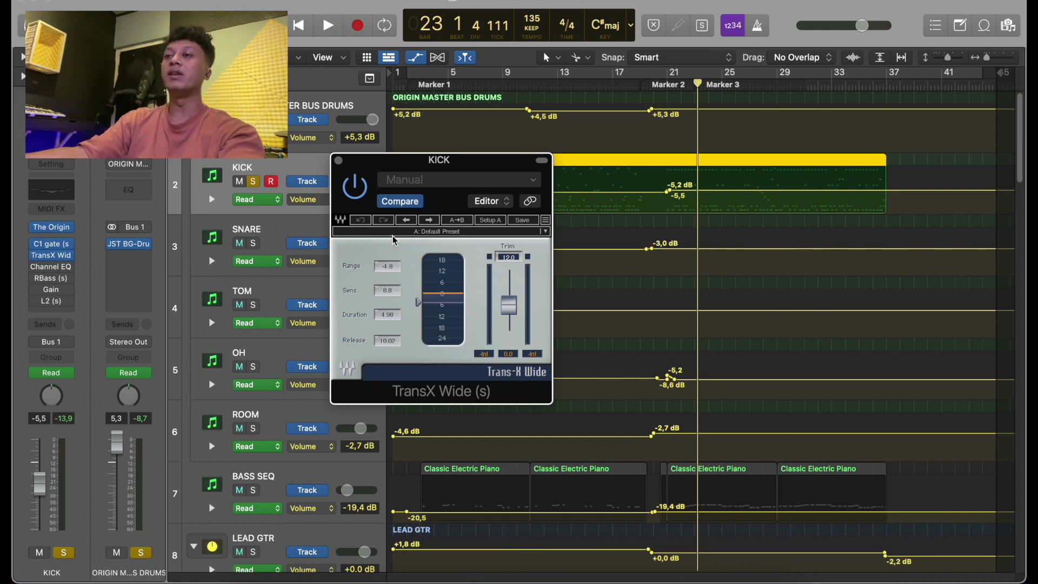
key("space")
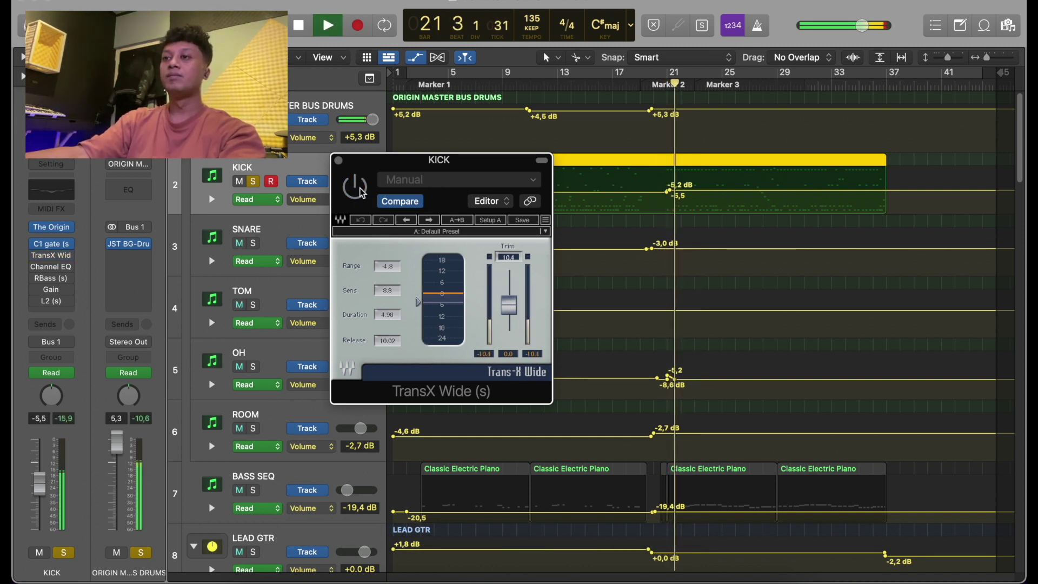
left_click(357, 187)
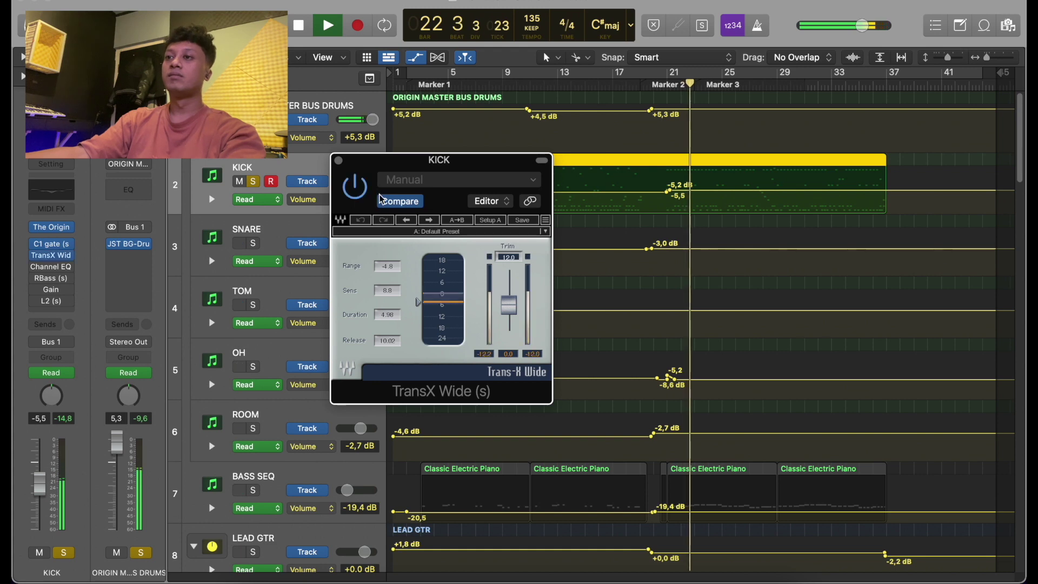
left_click(339, 161)
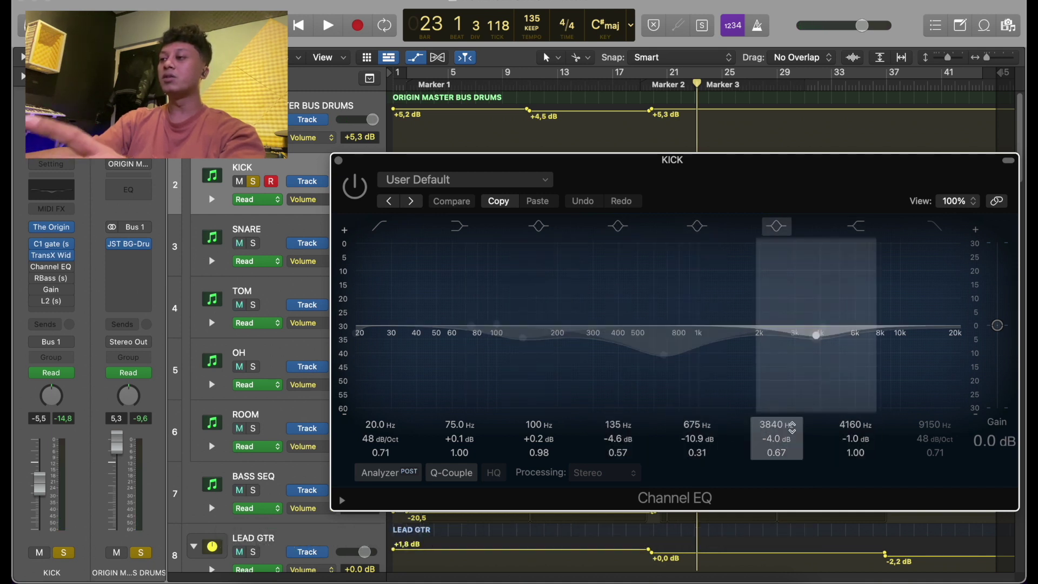
Switch on the kick's Channel EQ during playback to hear its effect, and close its window.
key("space")
left_click(362, 189)
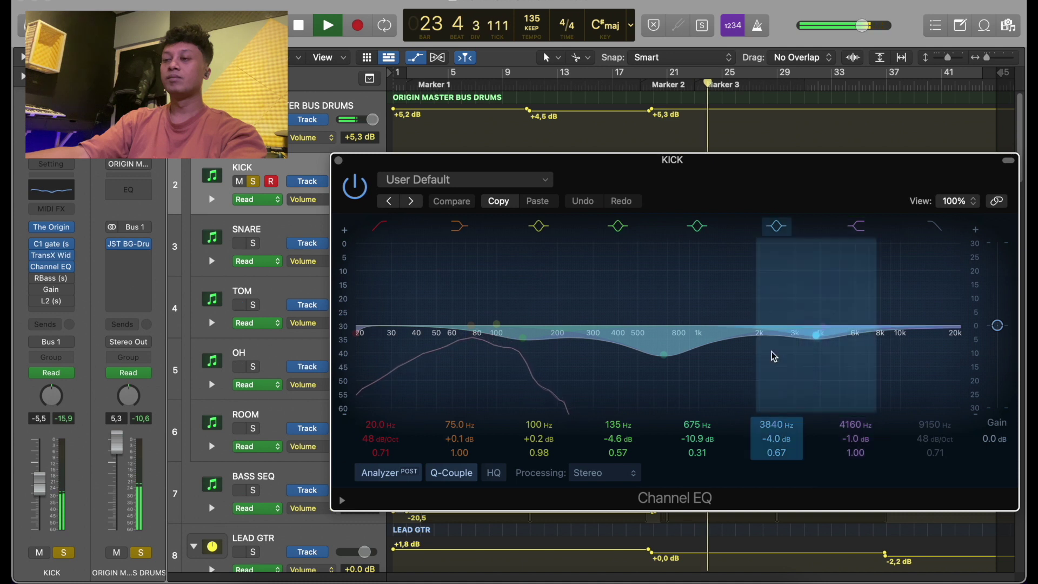
key("space")
left_click(338, 160)
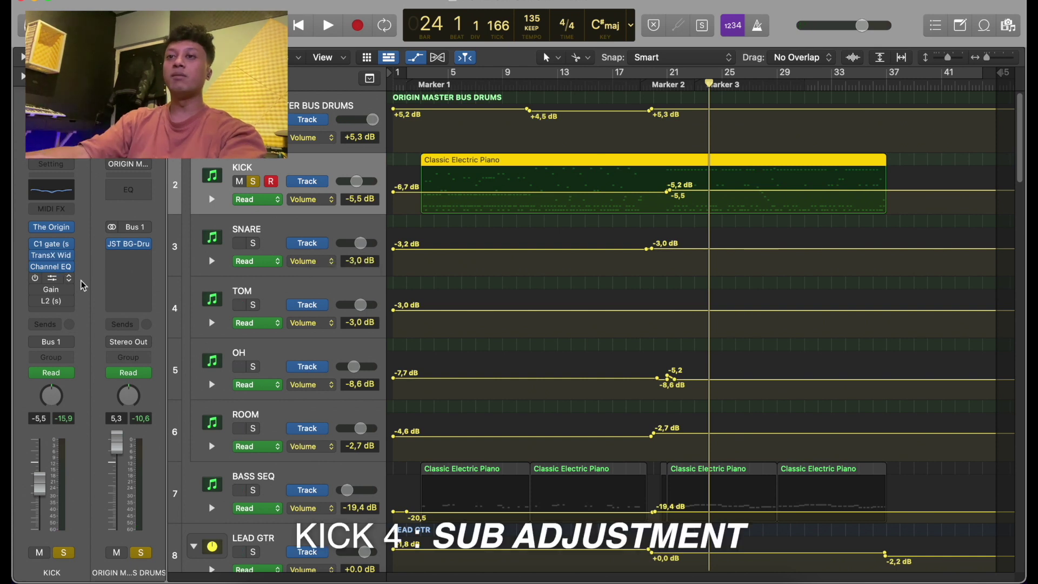
Compare the kick with RBass off and on during playback, leaving the plug-in switched on.
left_click(50, 278)
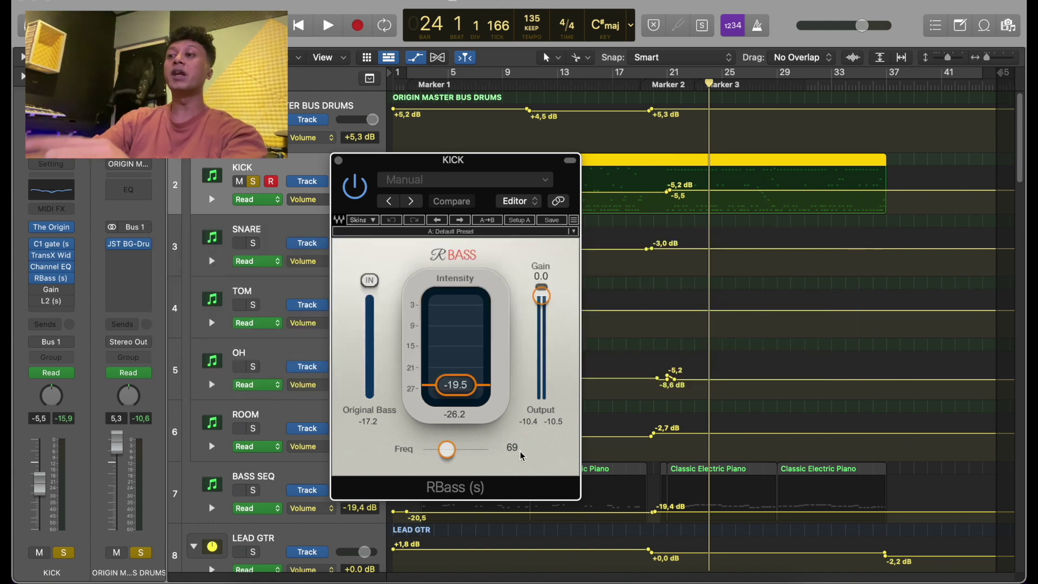
key("space")
left_click(358, 189)
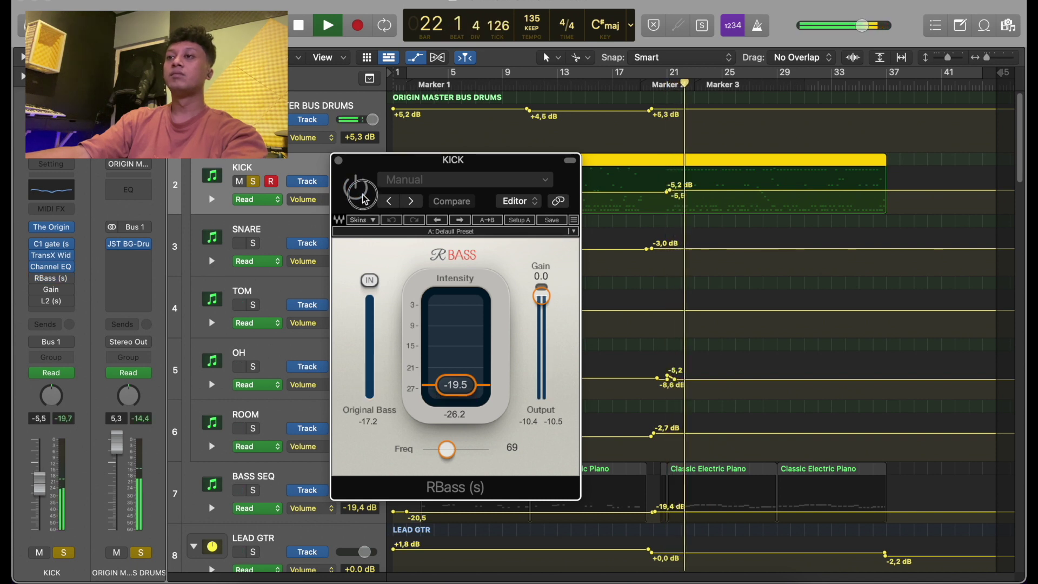
left_click(355, 186)
key("space")
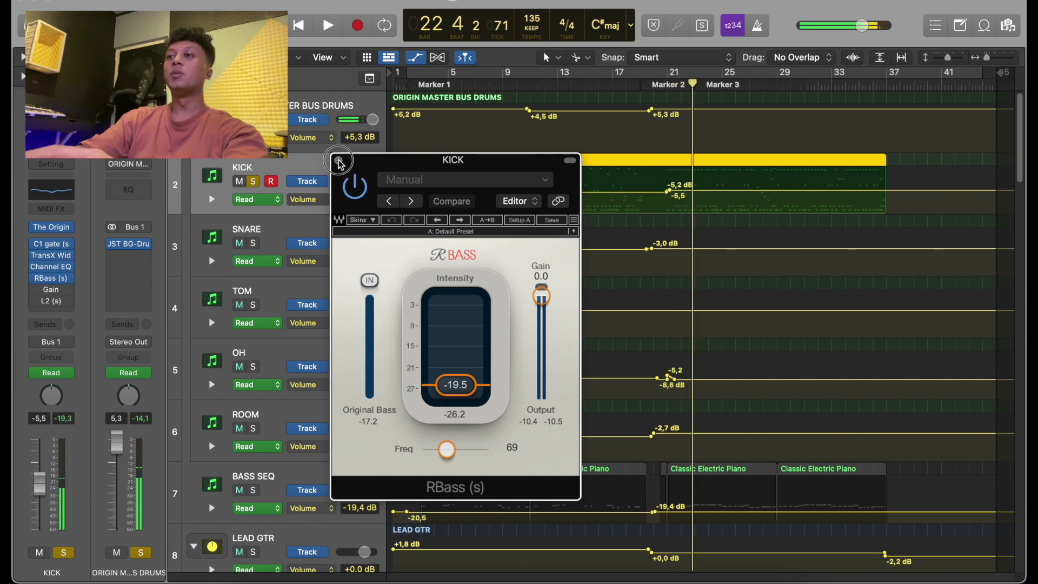
left_click(339, 161)
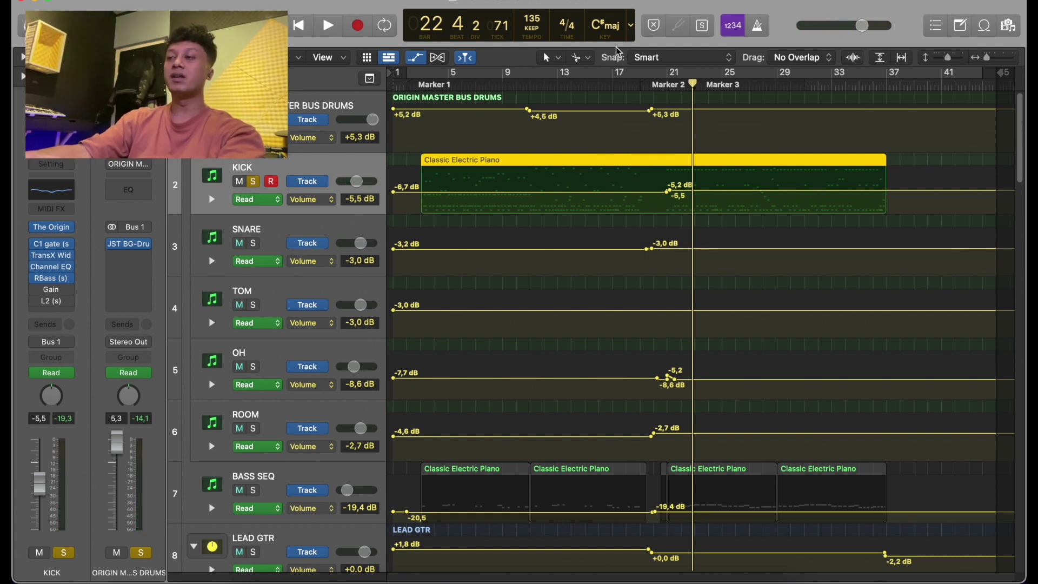
Switch on the kick's Gain plug-in with Mono on, and compare it bypassed and active during playback.
mouse_move(313, 190)
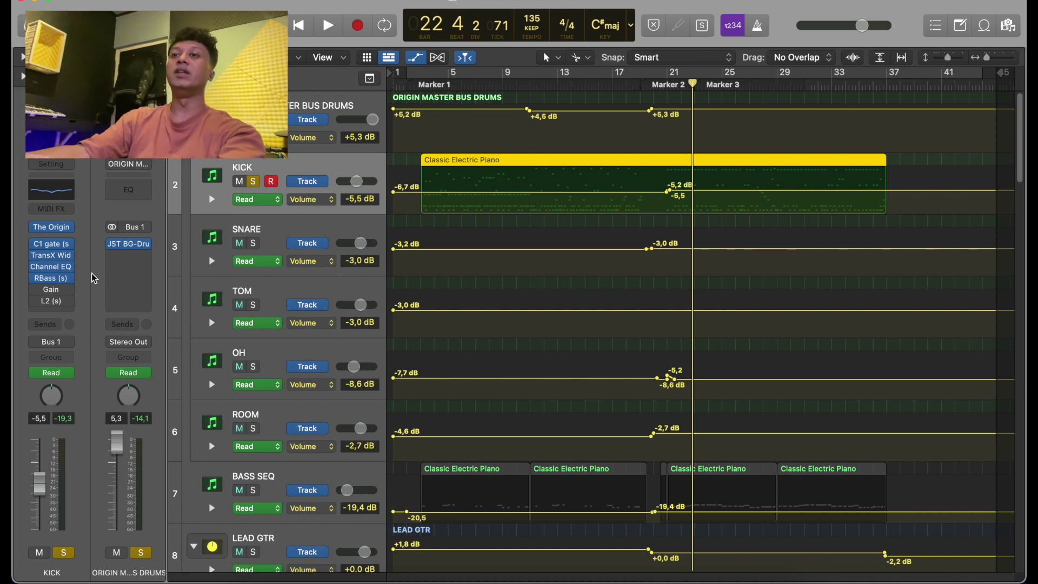
left_click(50, 290)
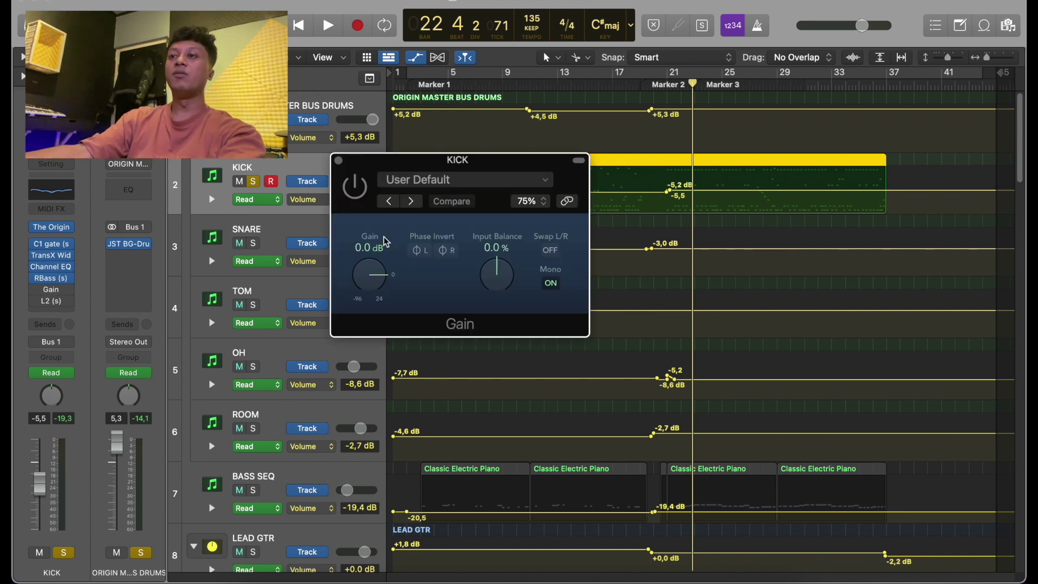
left_click(356, 189)
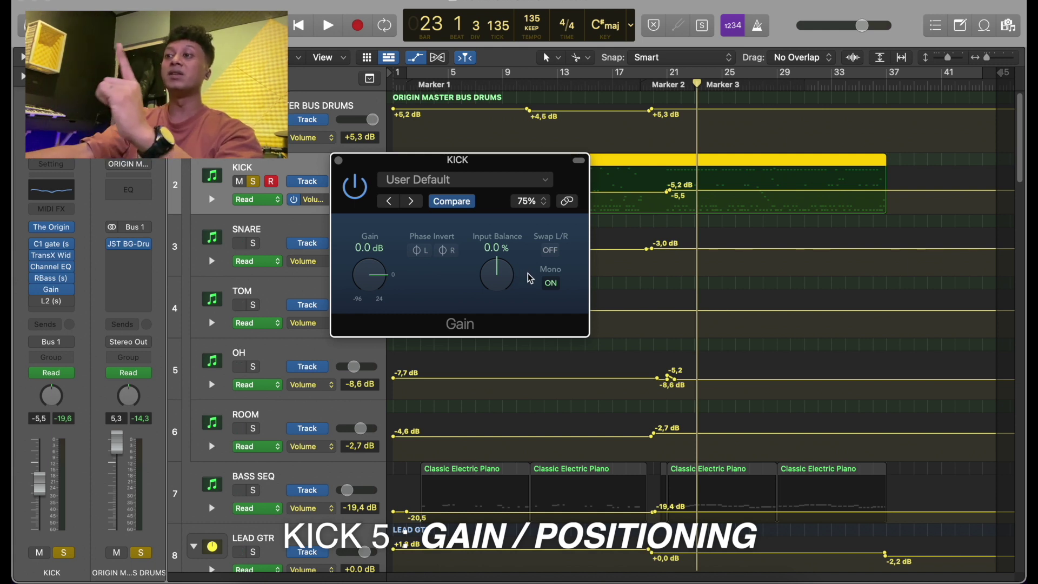
left_click(558, 282)
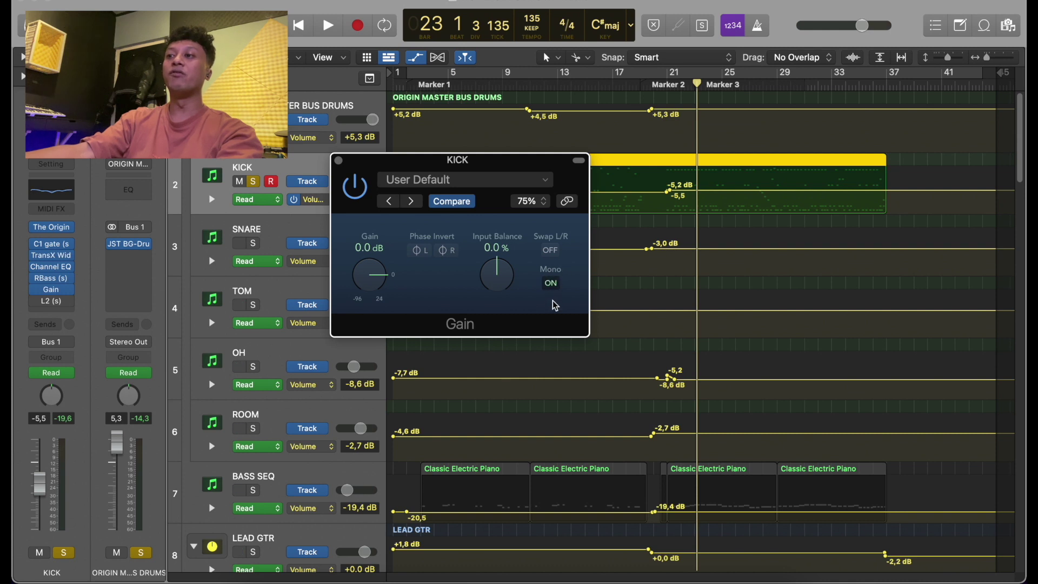
key("space")
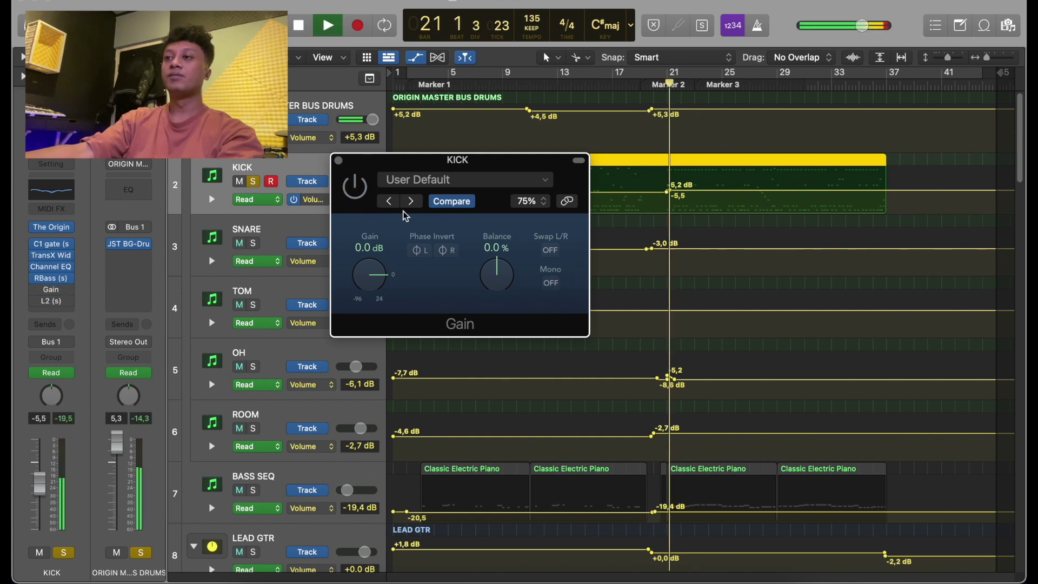
left_click(363, 188)
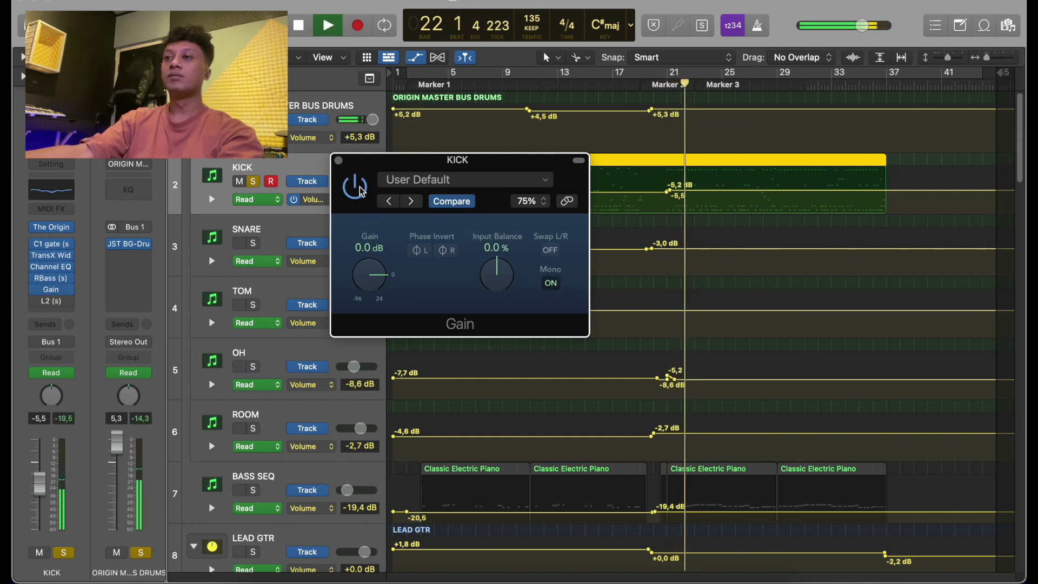
Switch on the kick's L2 limiter, audition it during playback, and close its window.
key("space")
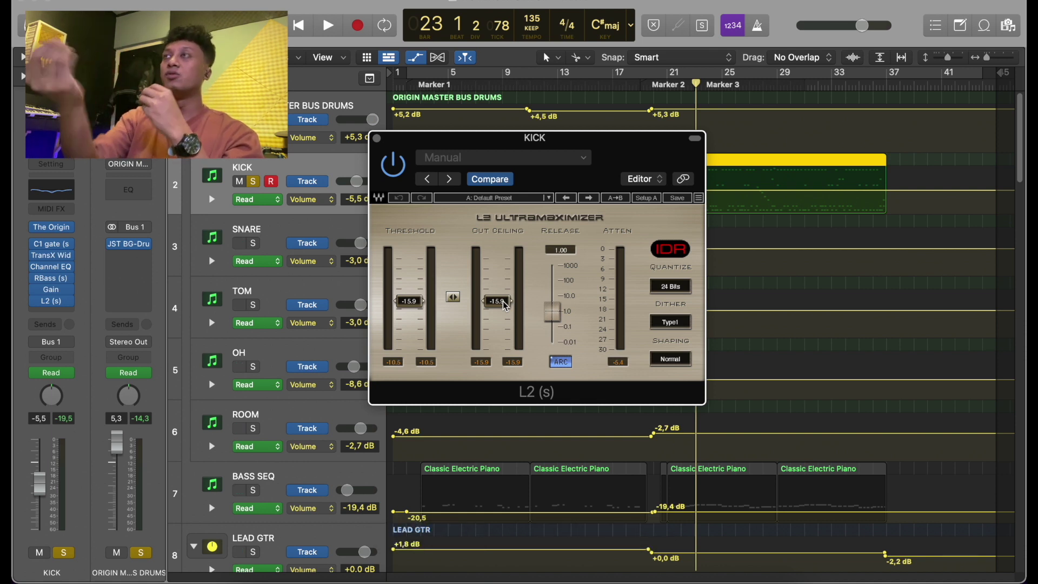
key("space")
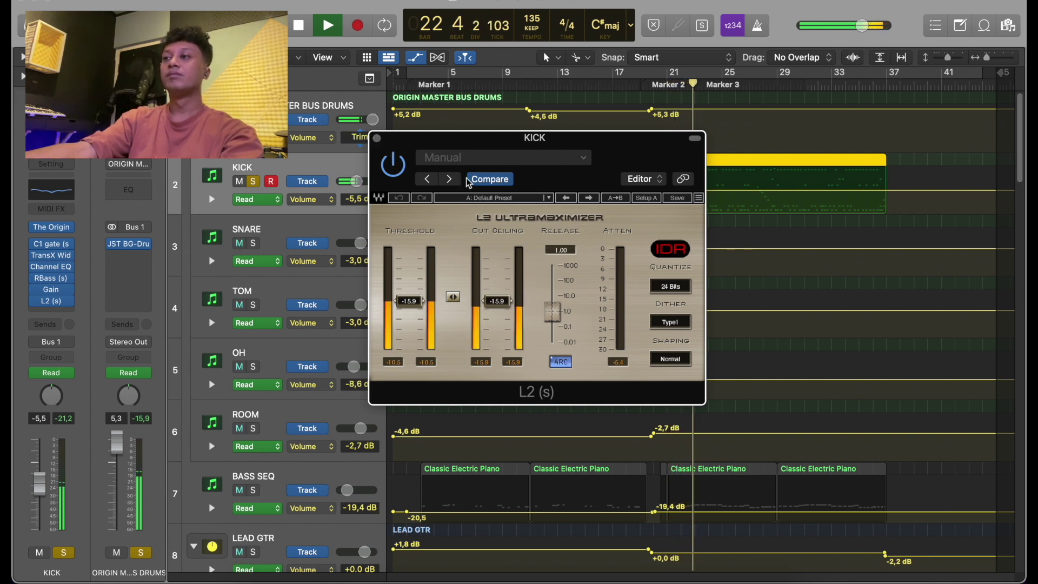
key("space")
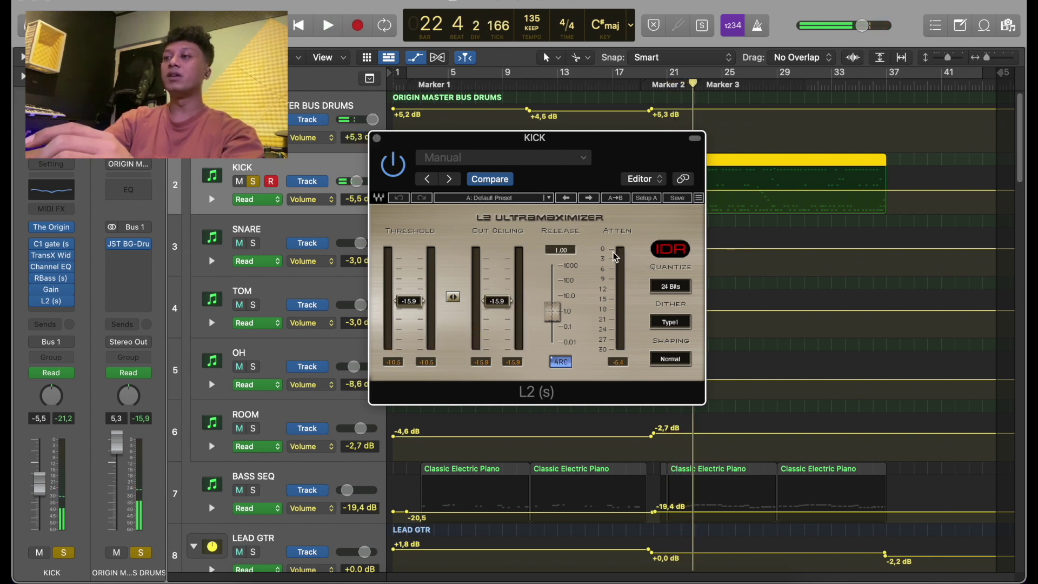
left_click(376, 139)
Solo the snare track in place of the kick and play it with its plug-ins off.
left_click(291, 227)
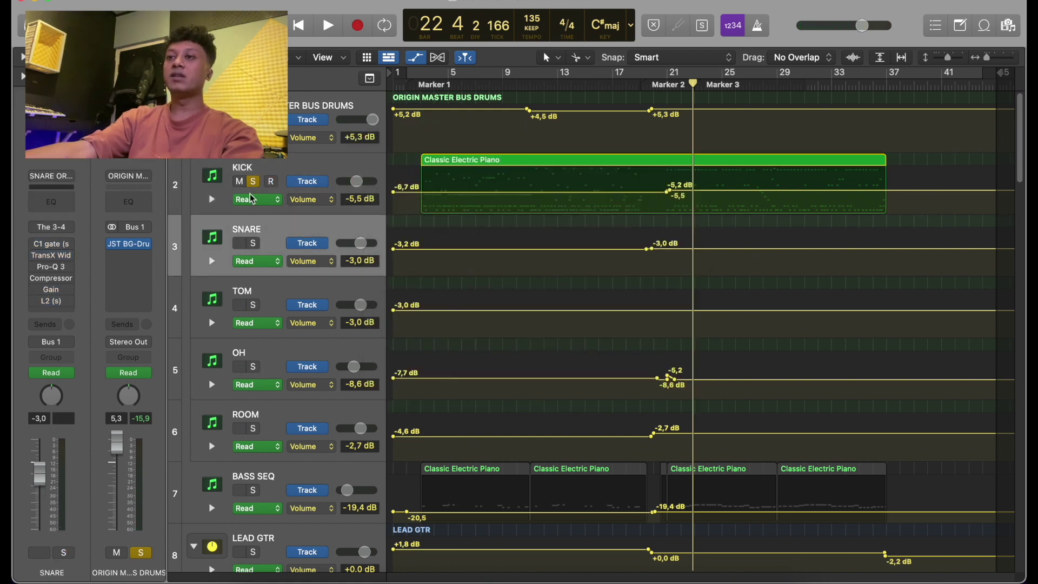
left_click(253, 243)
key("space")
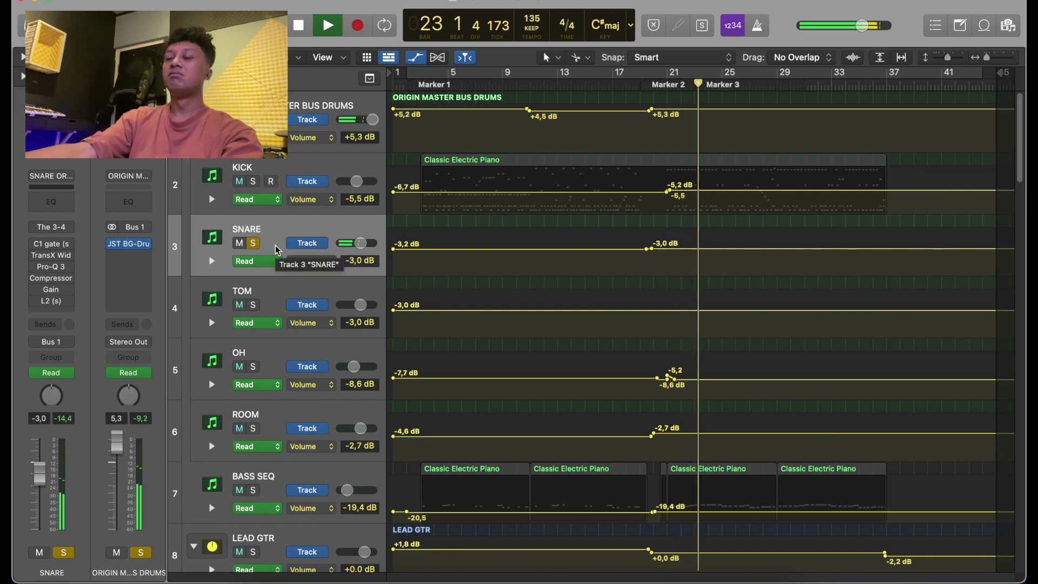
key("space")
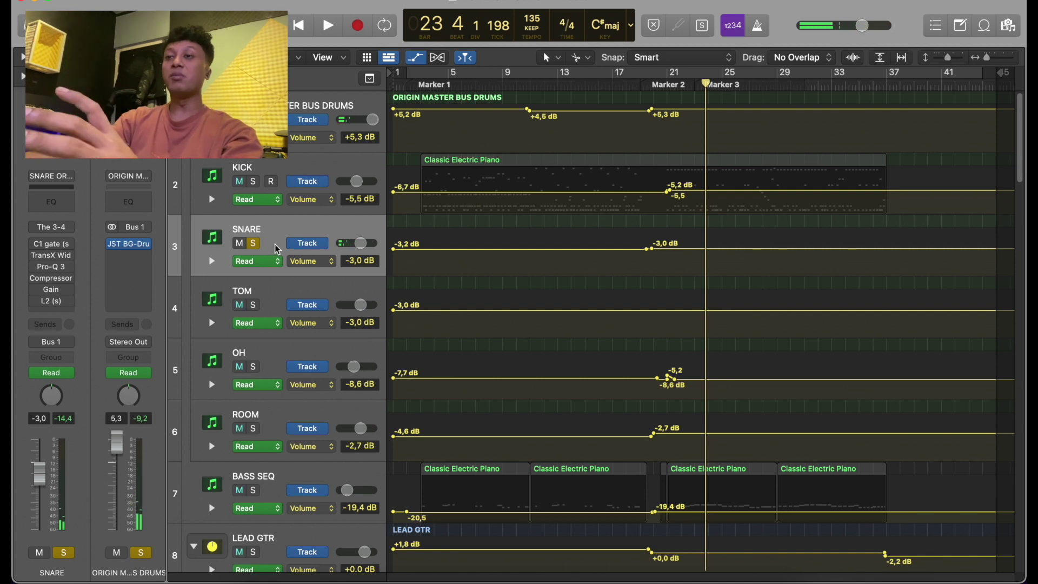
Open the snare's C1 gate and audition it during playback, leaving the plug-in switched on.
left_click(51, 243)
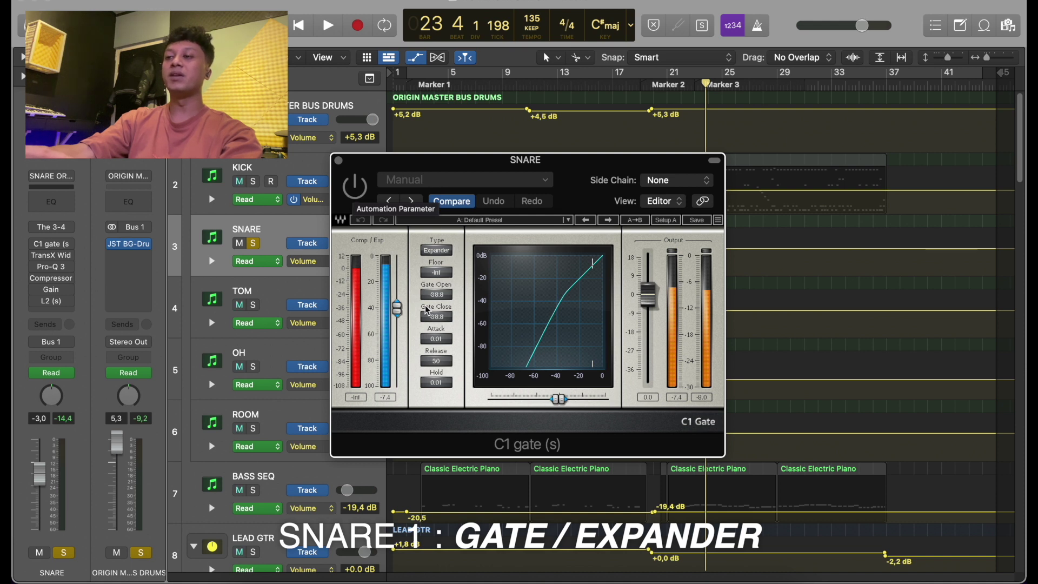
key("space")
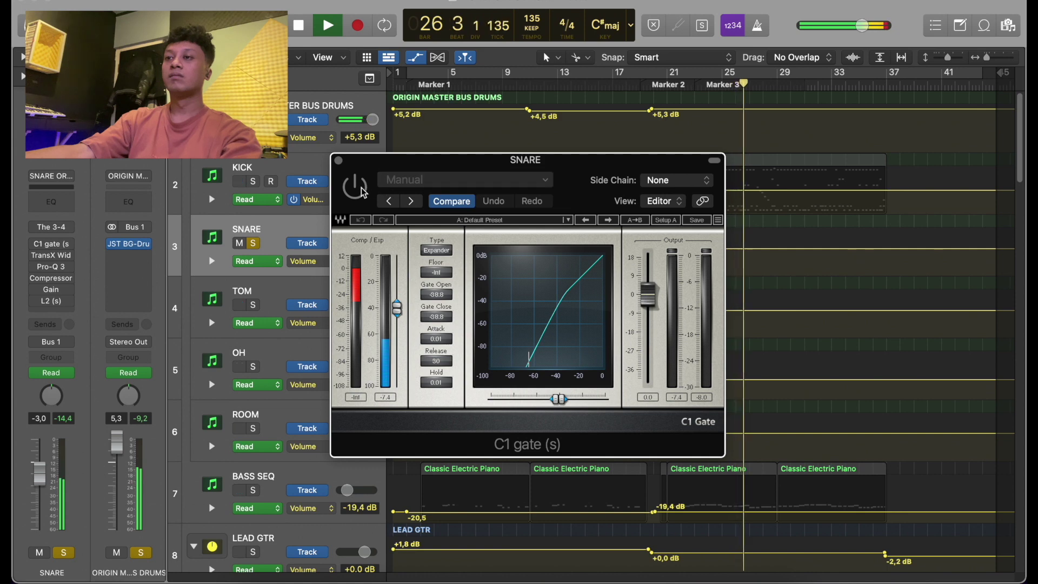
key("space")
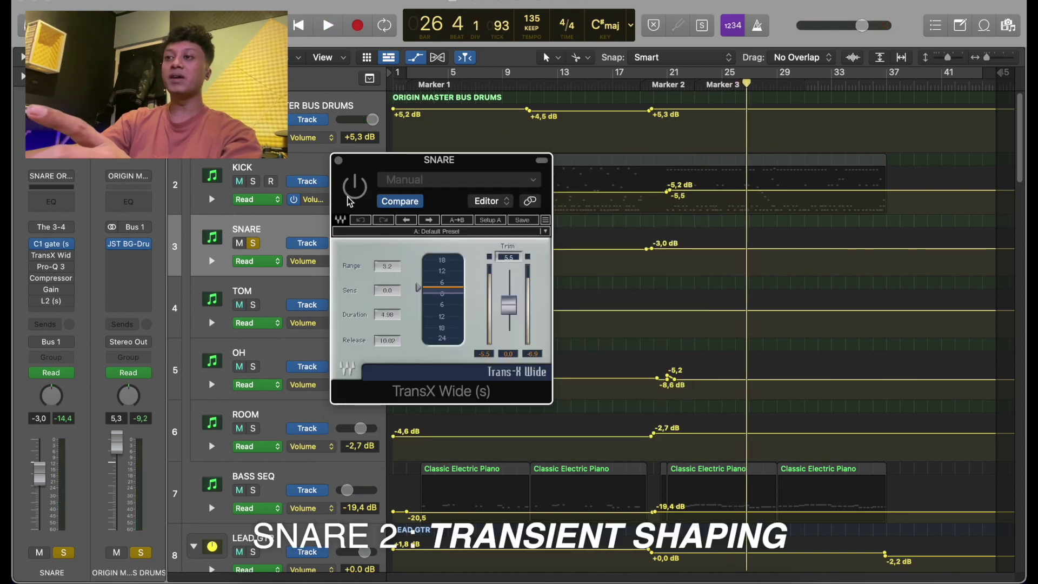
Switch on the snare's TransX Wide, set Sens to 10.0 during playback, and close its window.
left_click(350, 199)
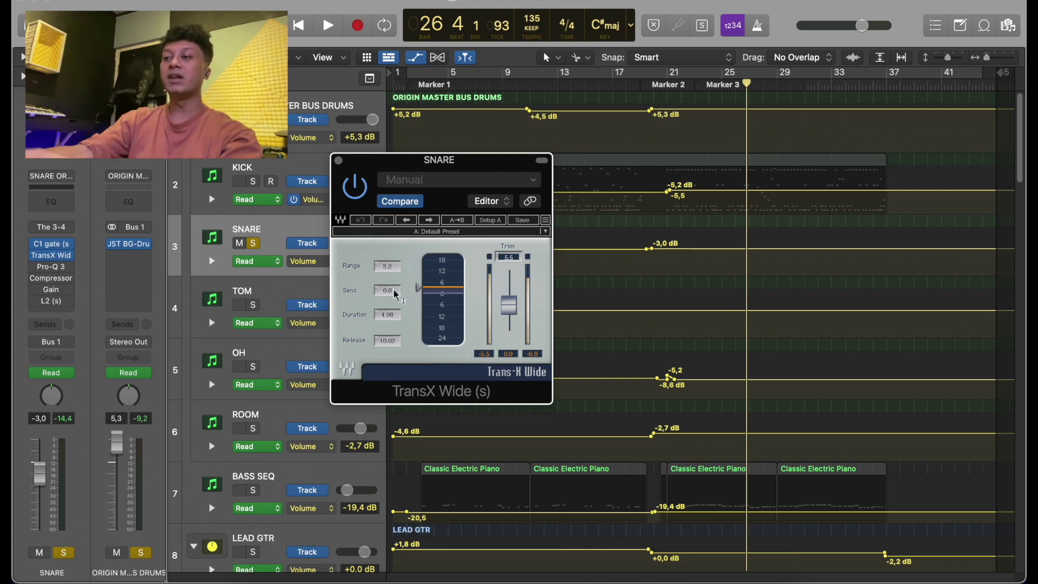
key("space")
left_click_drag(392, 294, 407, 376)
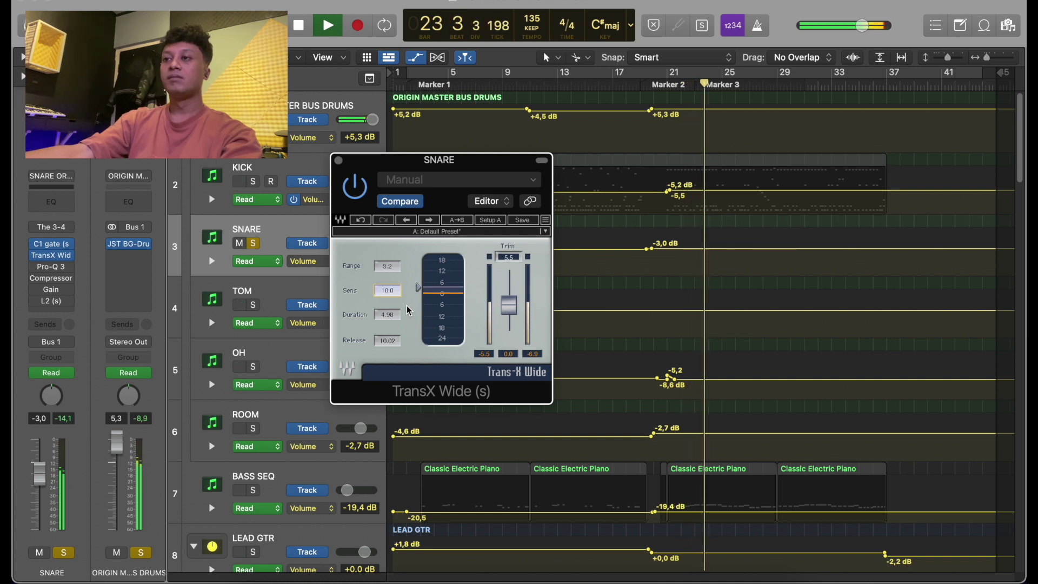
key("space")
left_click(338, 161)
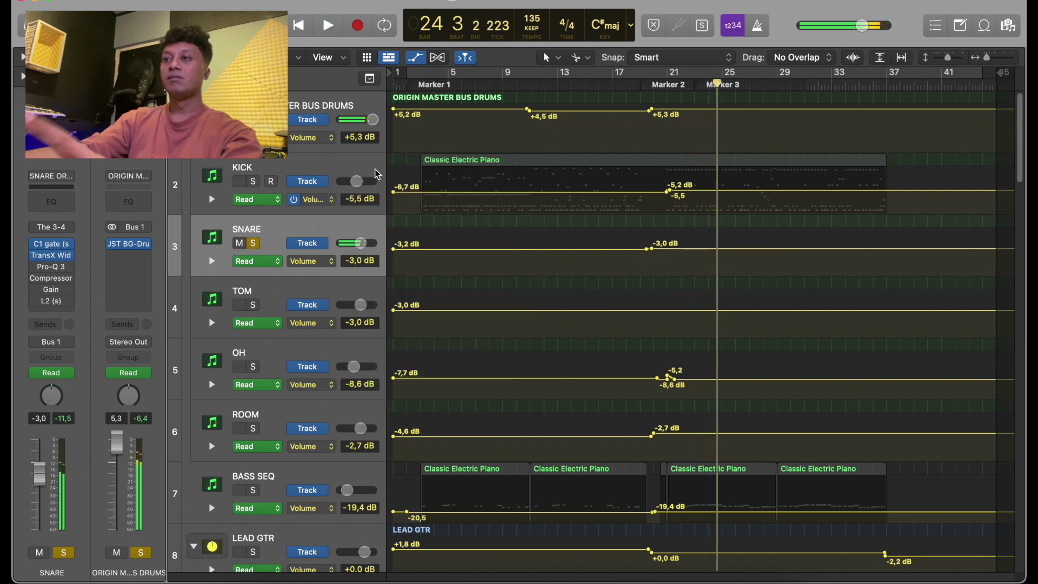
Switch on the snare's Pro-Q 3, inspect its EQ bands, and play the snare briefly through it.
left_click(51, 266)
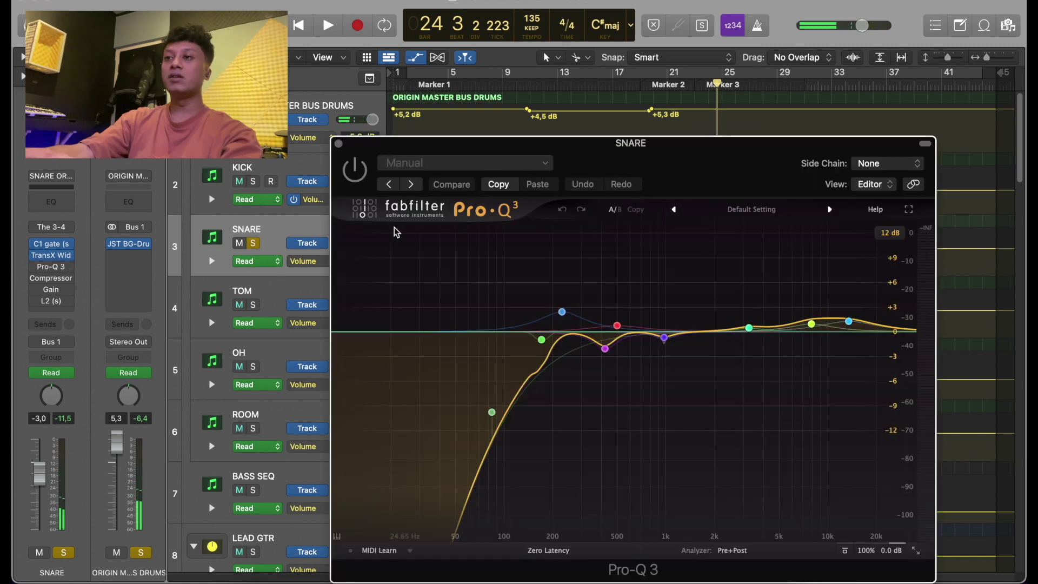
mouse_move(600, 358)
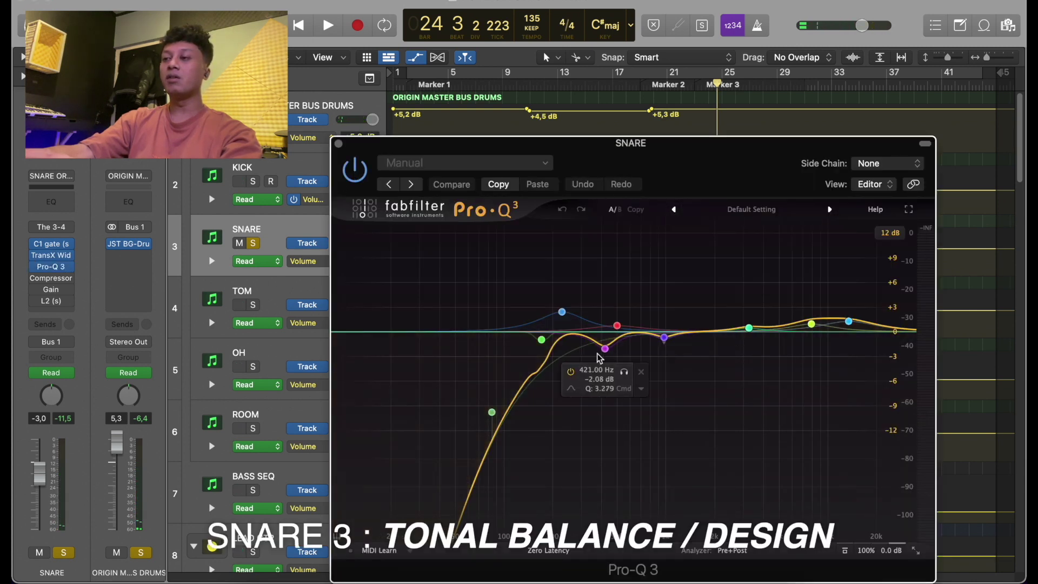
mouse_move(728, 332)
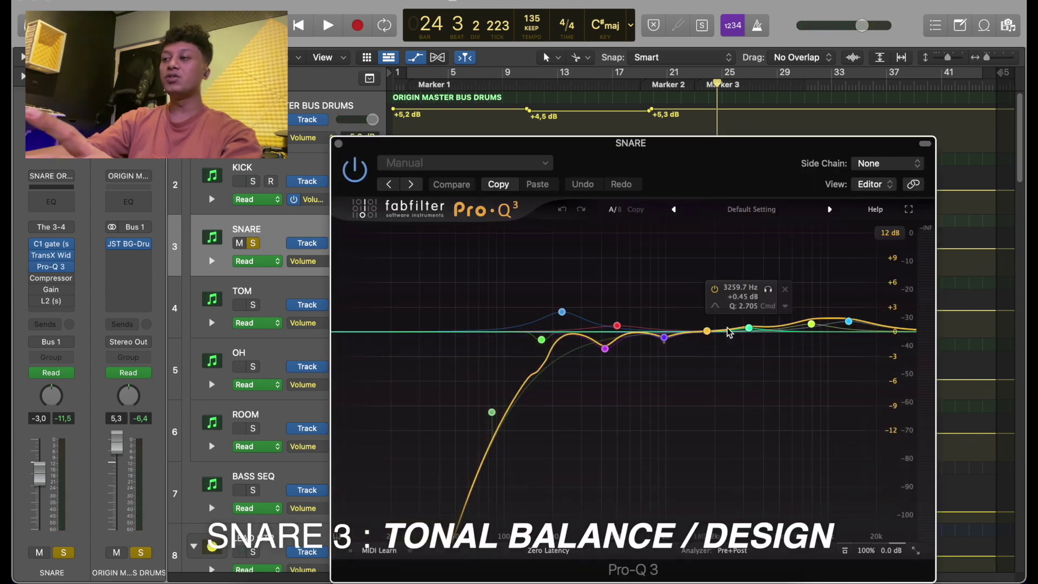
mouse_move(561, 294)
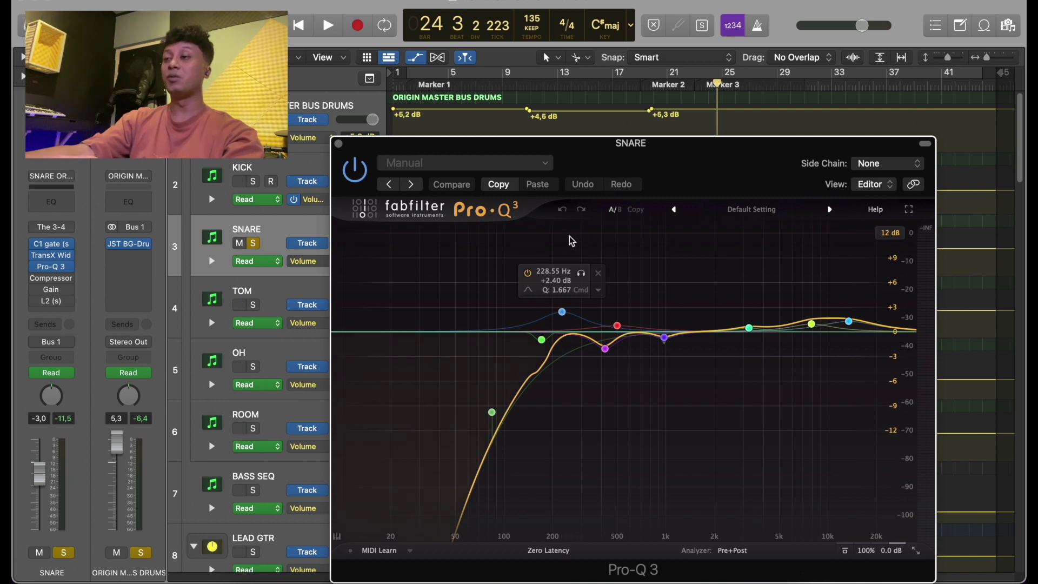
key("space")
key("space")
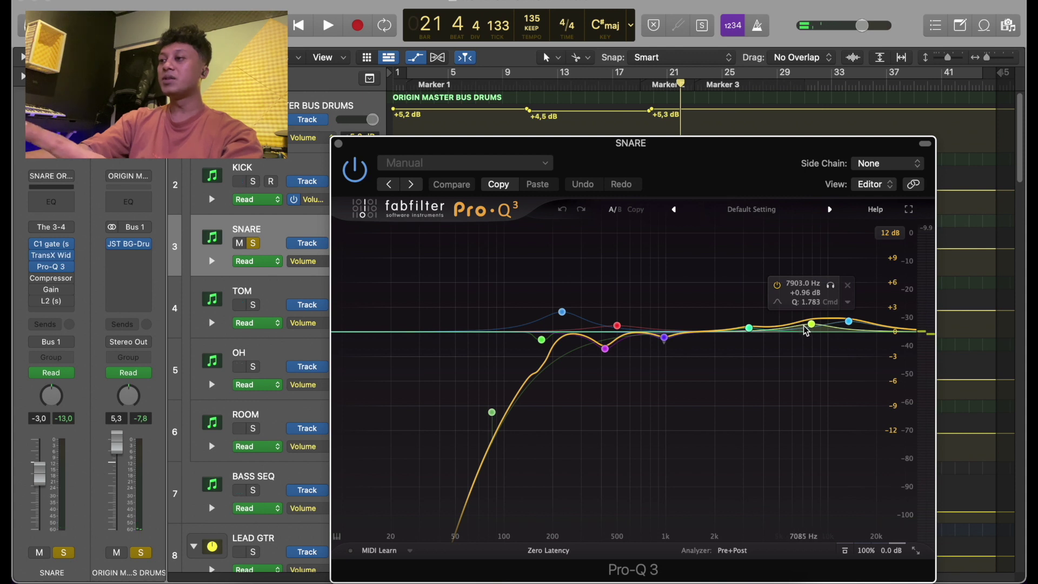
Examine Pro-Q 3's bands at 3259.7, 973, 500, 421 and 228.55 Hz one after another.
left_click(749, 329)
key("space")
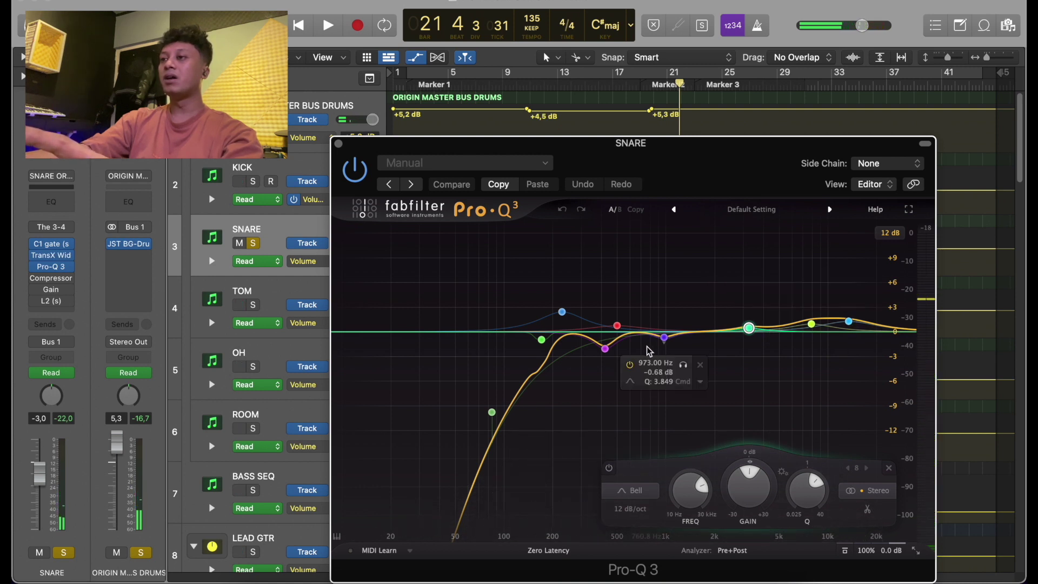
left_click(664, 340)
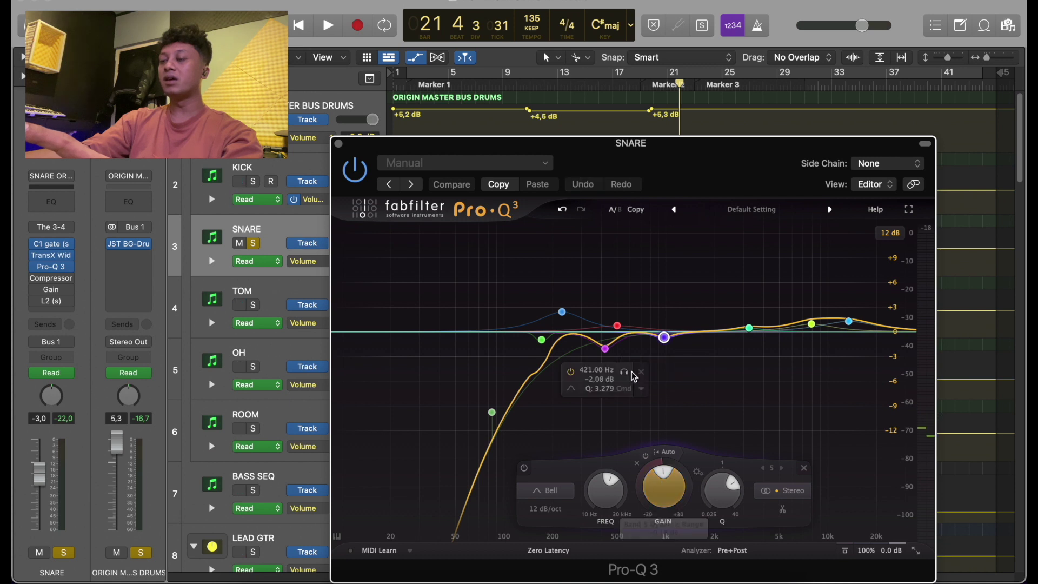
left_click(616, 324)
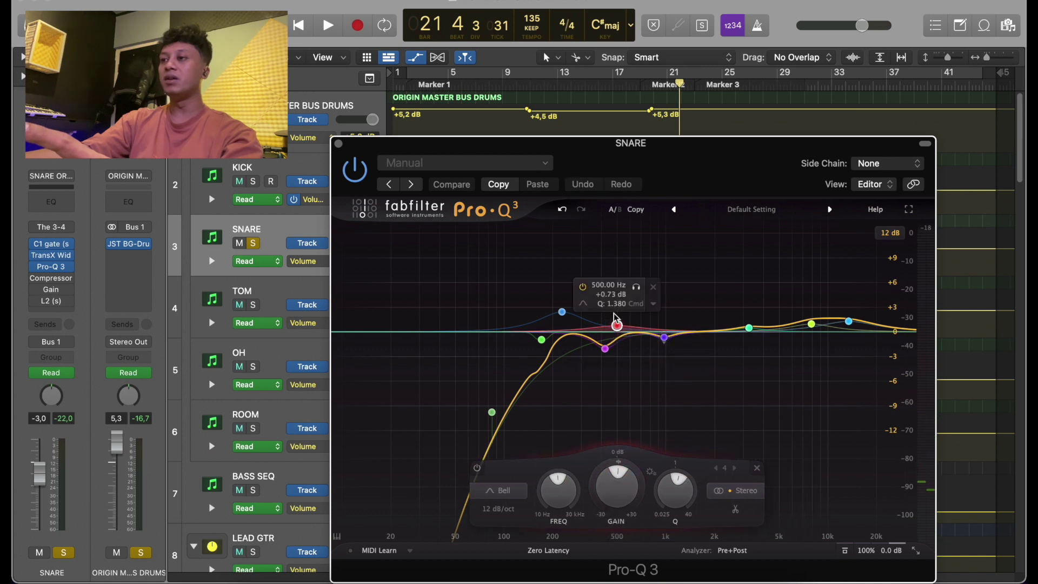
left_click(605, 349)
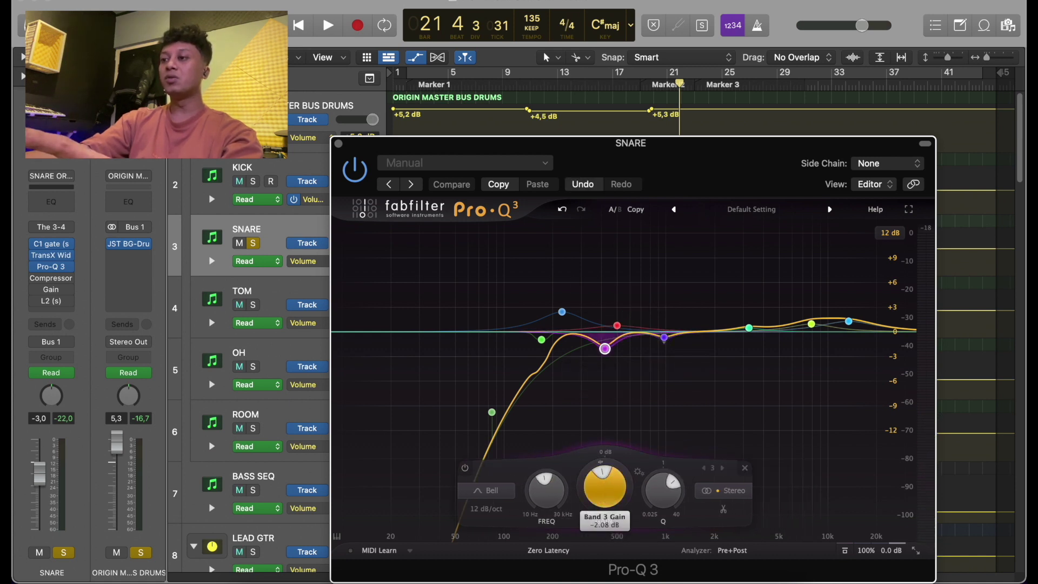
left_click(562, 312)
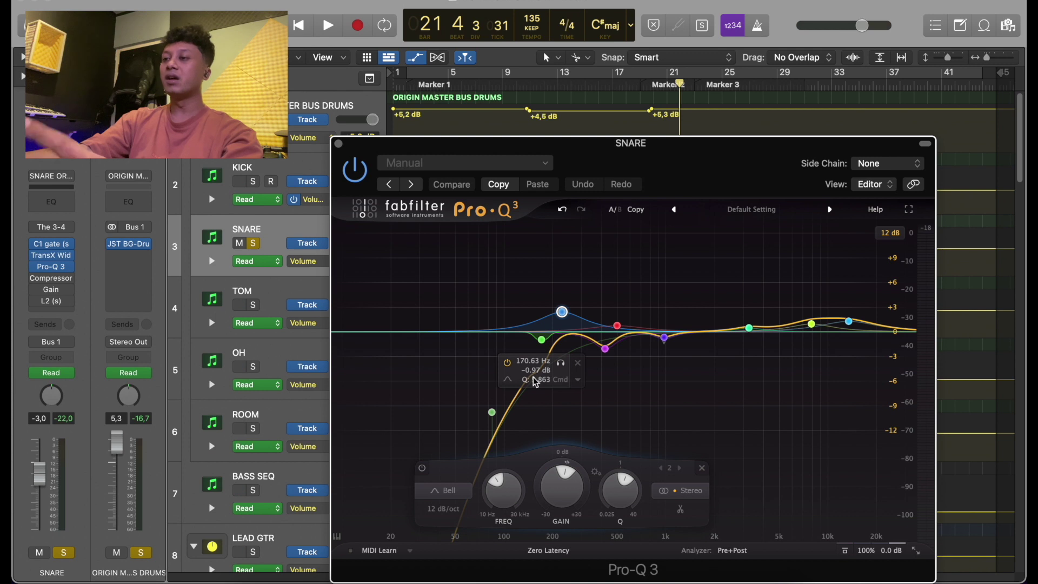
Compare the snare with Pro-Q 3 on and bypassed during playback, leaving the plug-in switched on.
key("space")
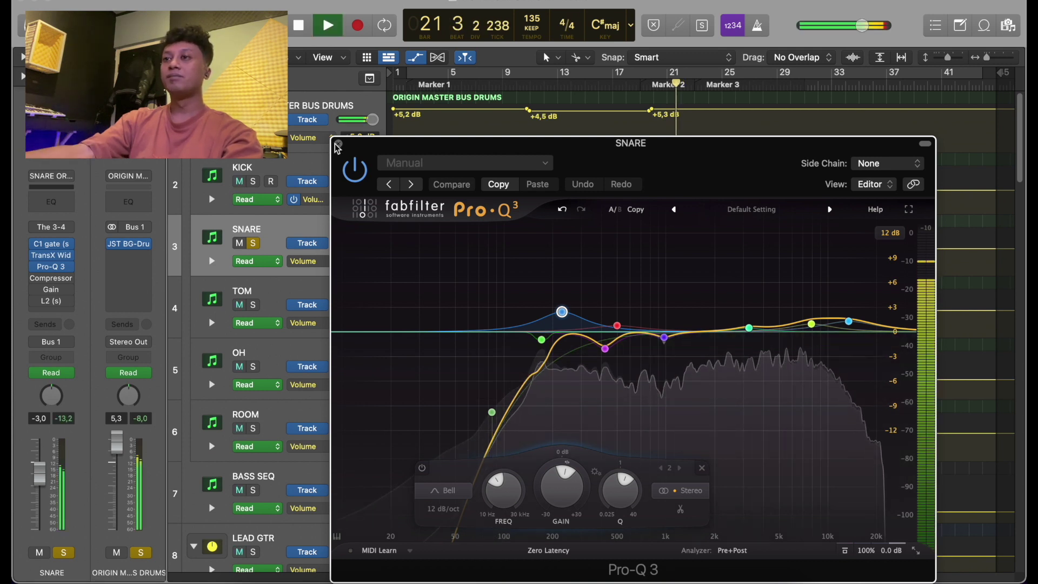
left_click(356, 178)
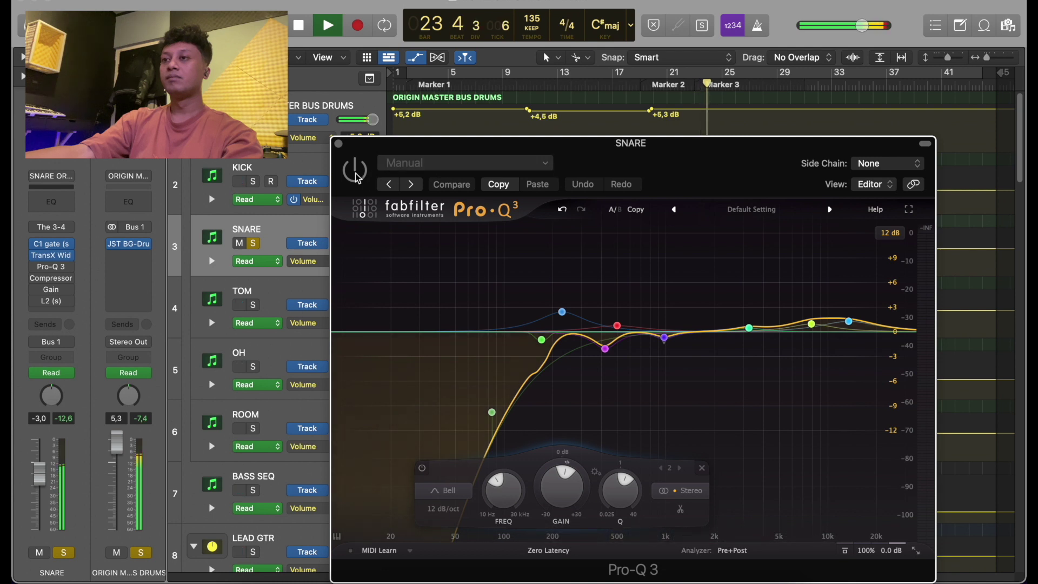
left_click(562, 209)
Solo Pro-Q 3's upper bands at 13454, 7903, 3259.7 and 973 Hz one by one during playback.
left_click(812, 325)
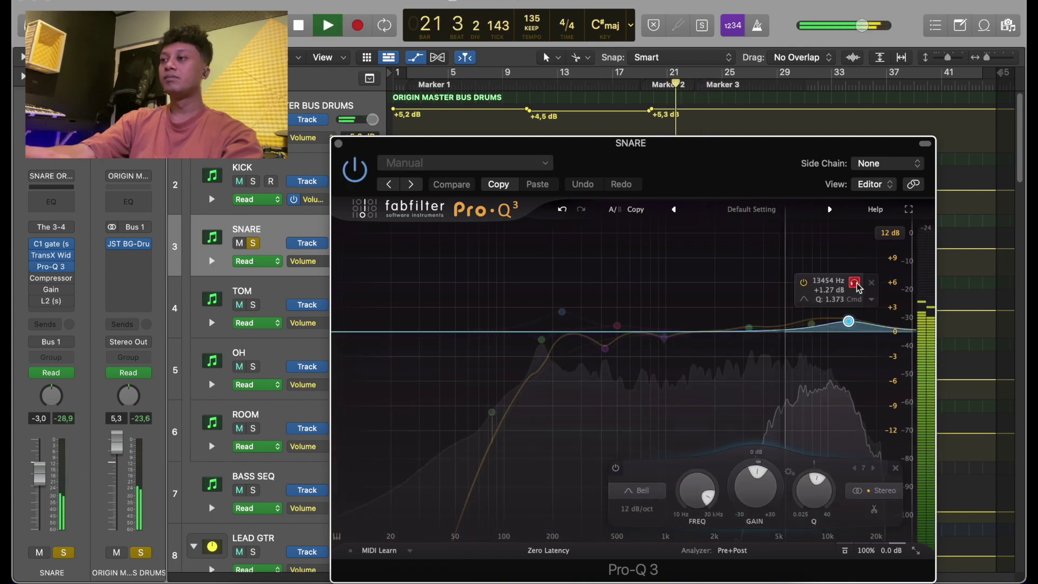
left_click(830, 285)
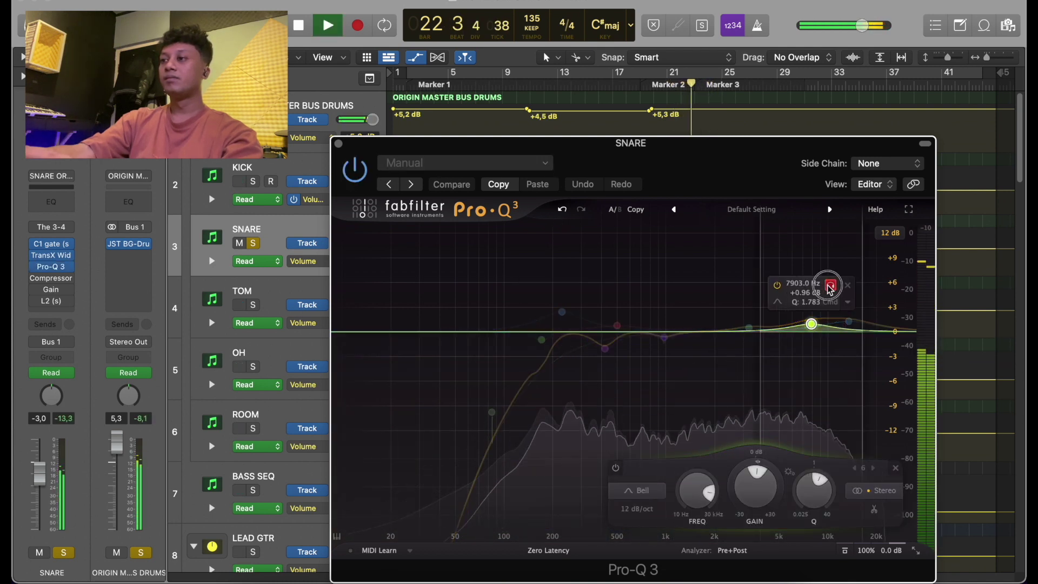
left_click(748, 328)
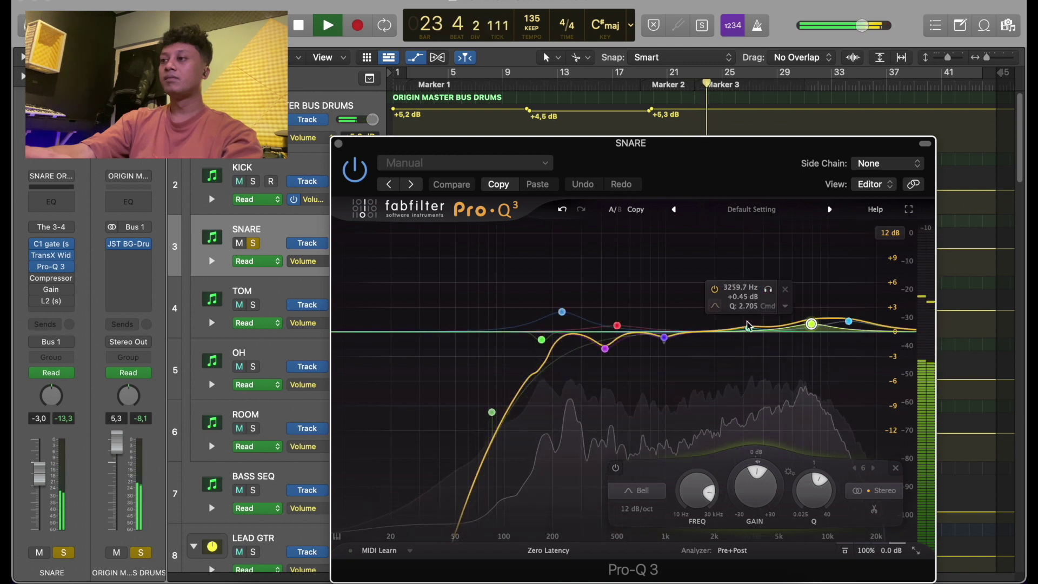
left_click(767, 291)
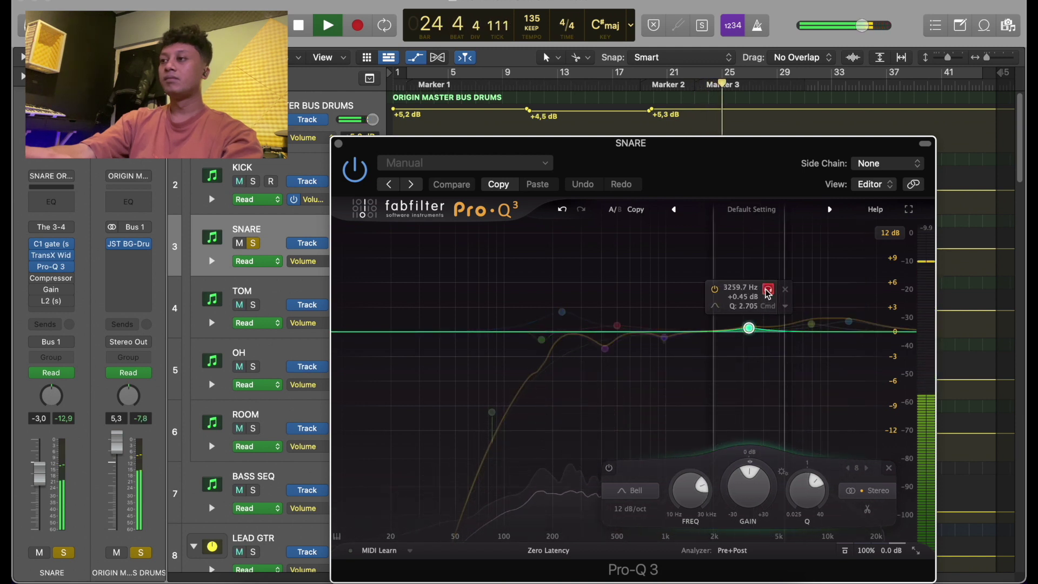
left_click(664, 338)
left_click(690, 370)
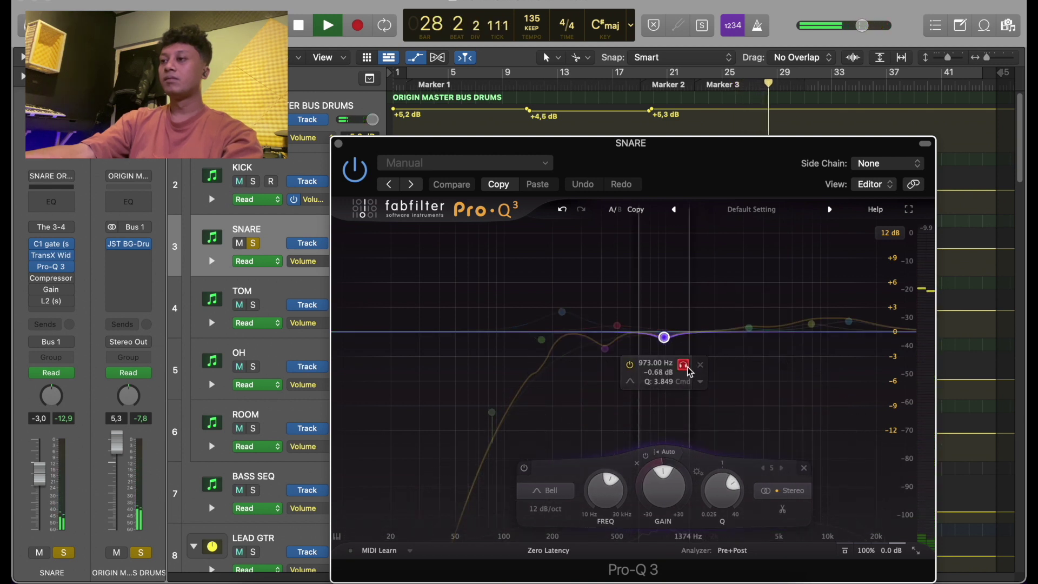
key("alt+comma")
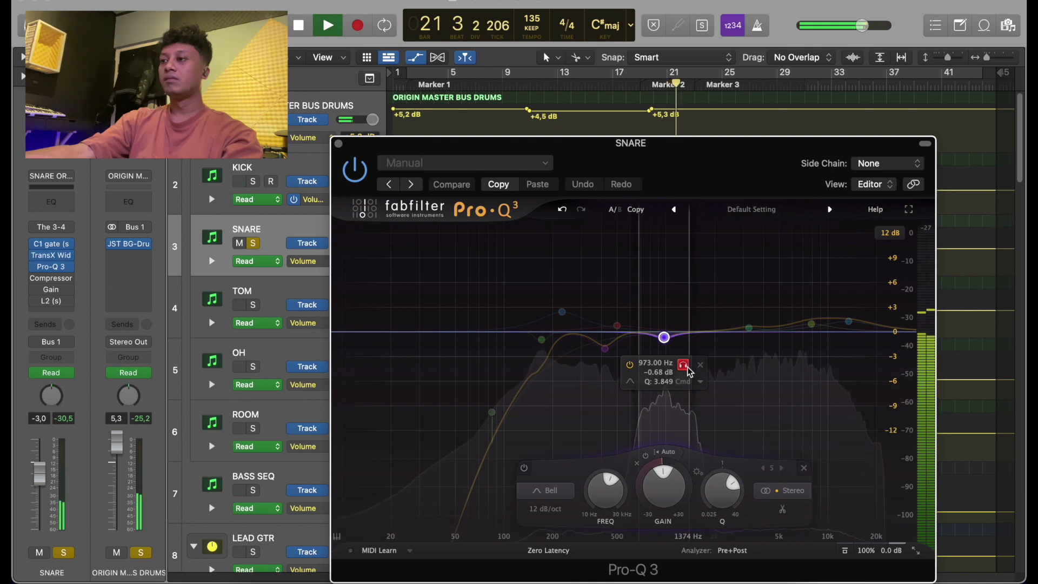
Solo Pro-Q 3's lower bands at 500, 421, 228.55 and 170.63 Hz one by one during playback.
left_click(617, 326)
left_click(636, 287)
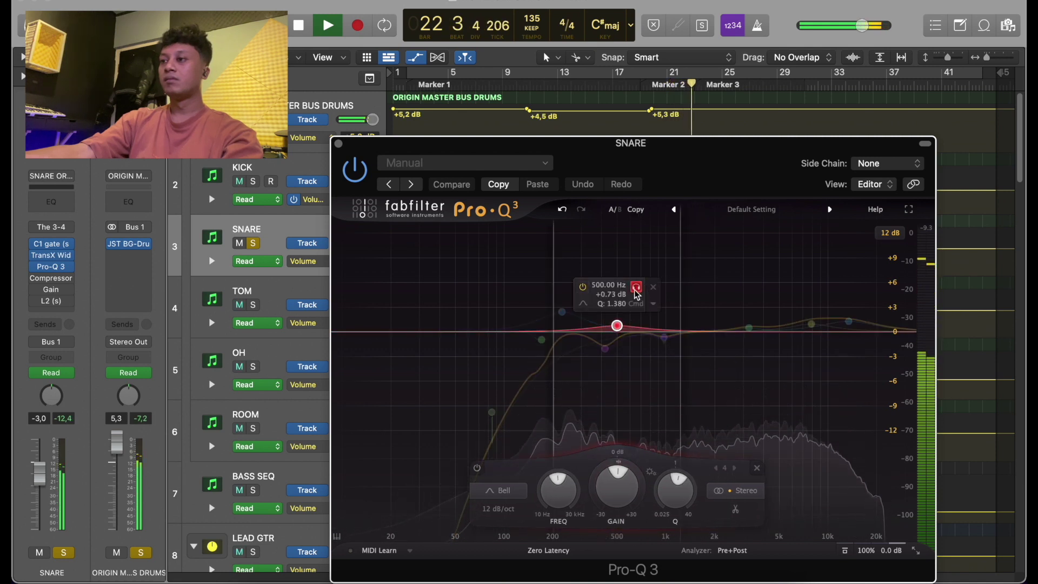
left_click(605, 349)
left_click(625, 372)
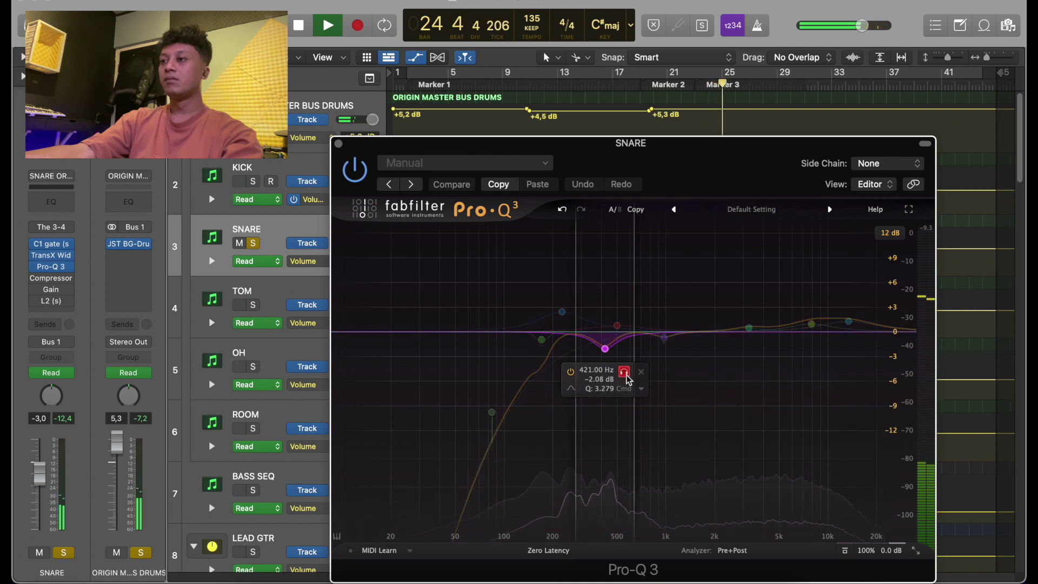
left_click(562, 312)
left_click(581, 273)
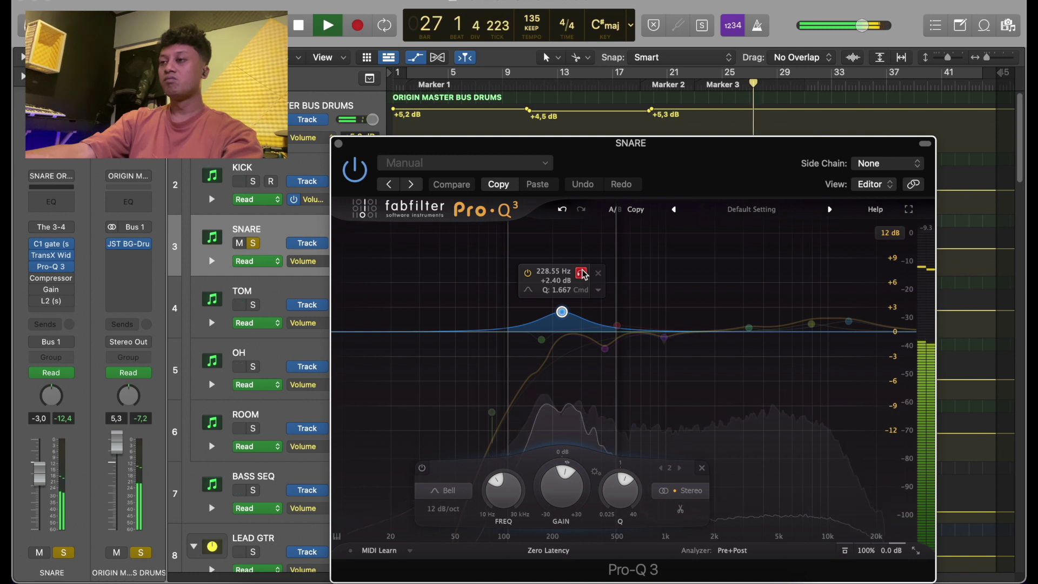
left_click(583, 275)
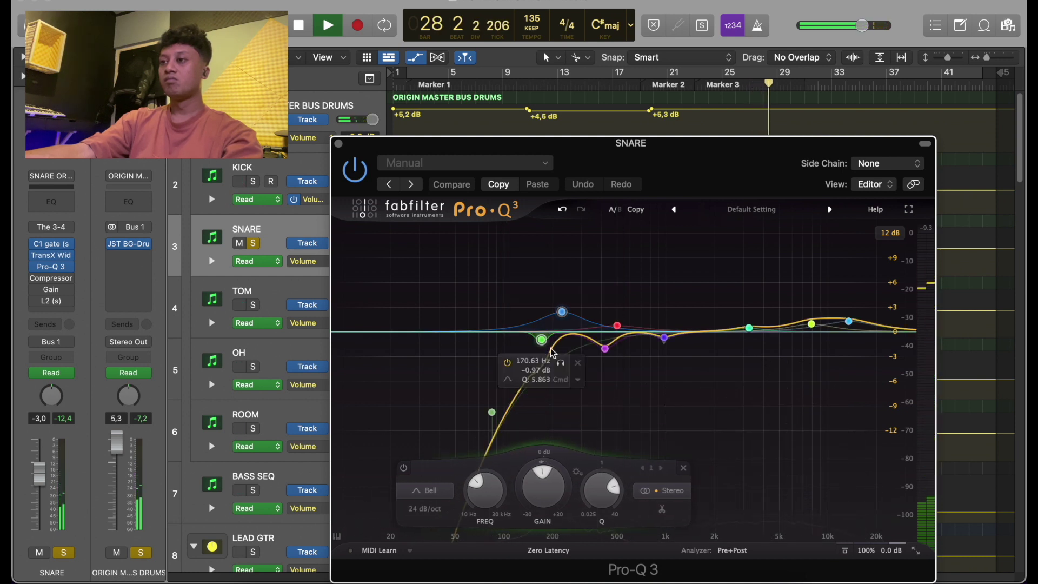
left_click(561, 363)
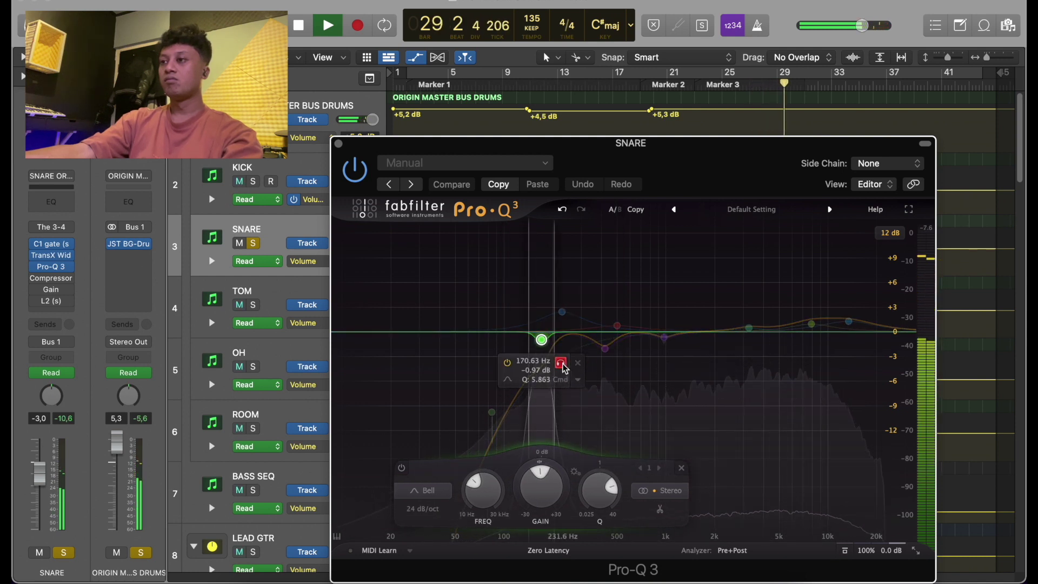
End the solo on Pro-Q 3's 170.63 Hz band and deepen that band's cut with its gain control.
left_click(562, 363)
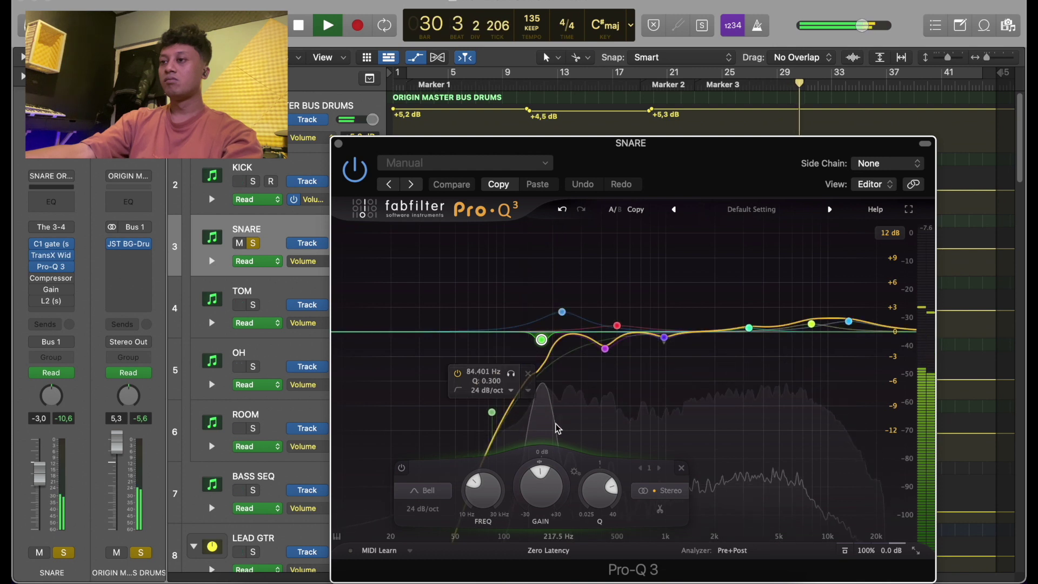
left_click_drag(540, 487, 536, 512)
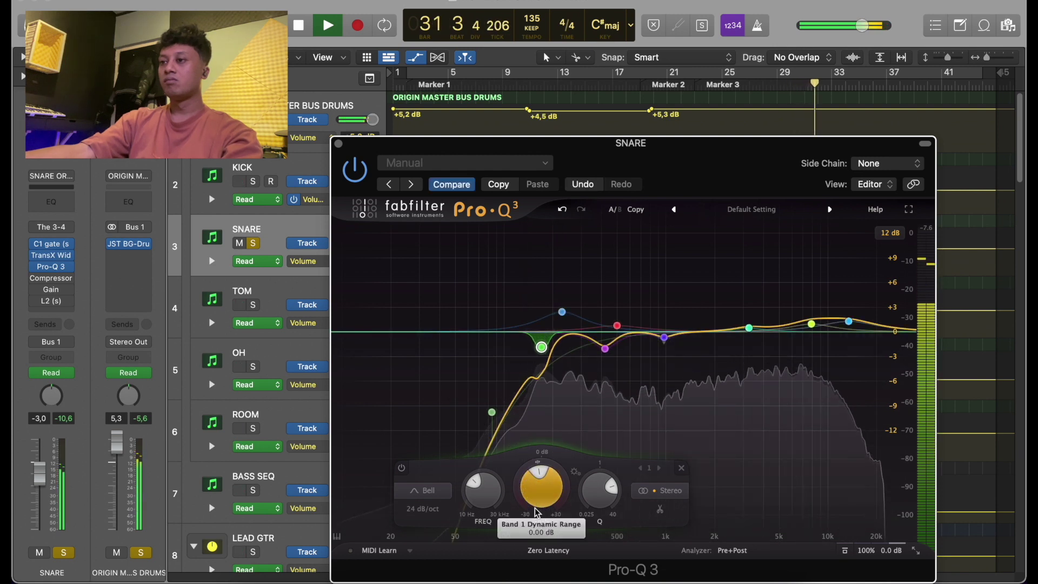
Audition Pro-Q 3's 84.401 Hz low-cut band in solo, ending both the band solo and playback.
left_click(510, 373)
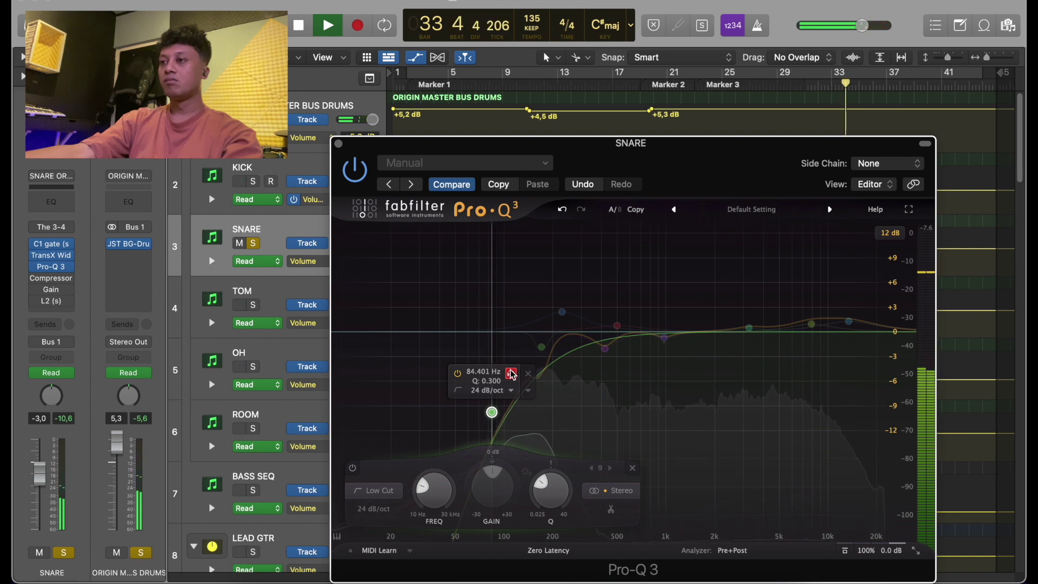
left_click(511, 373)
key("space")
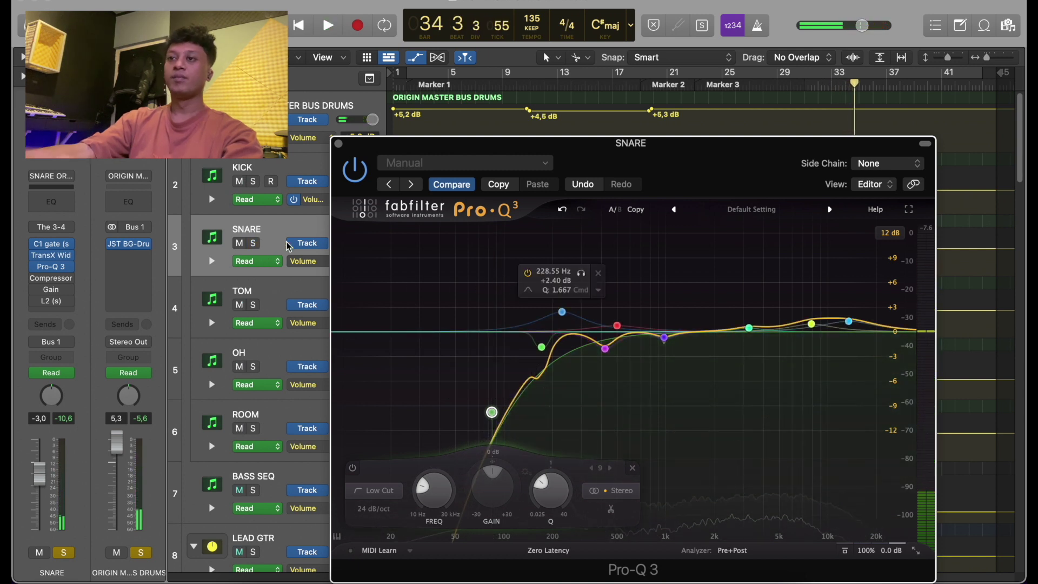
Unsolo the snare track and close Pro-Q 3.
left_click(252, 243)
left_click(721, 150)
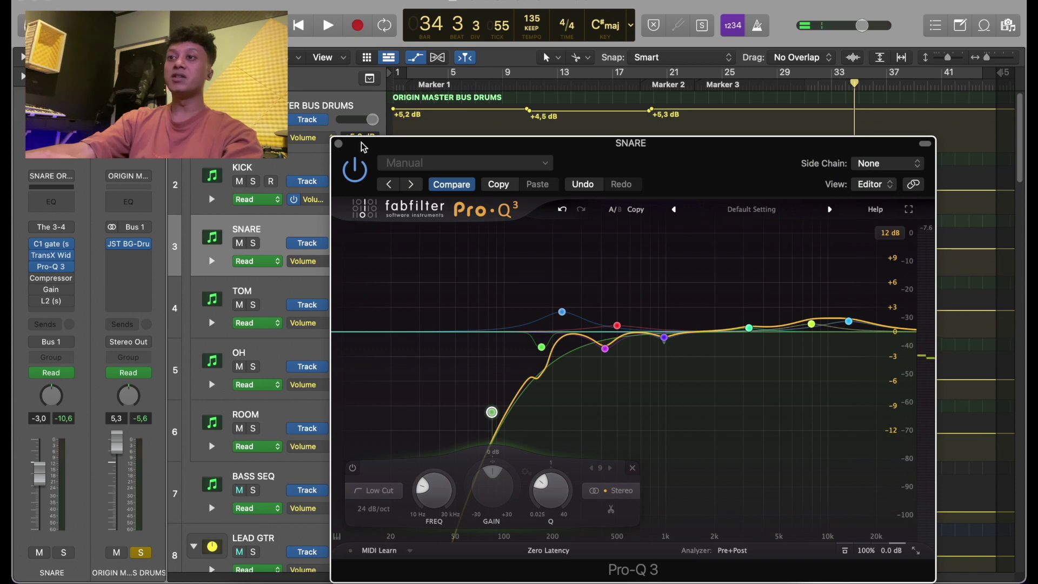
left_click(339, 144)
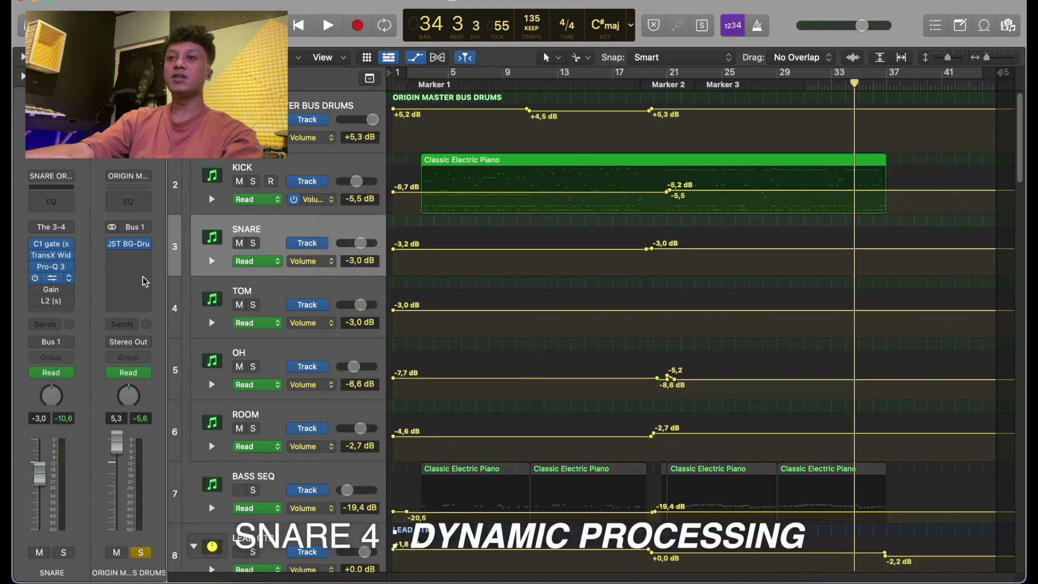
Enable the snare's Compressor and audition it during playback with the snare soloed, closing the plug-in at the end.
left_click(37, 280)
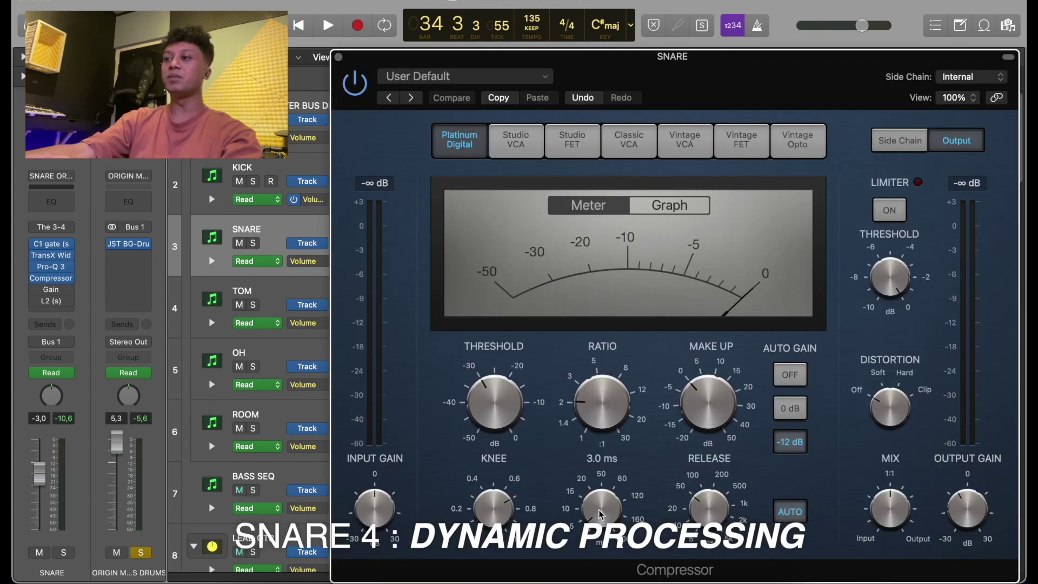
left_click(492, 392)
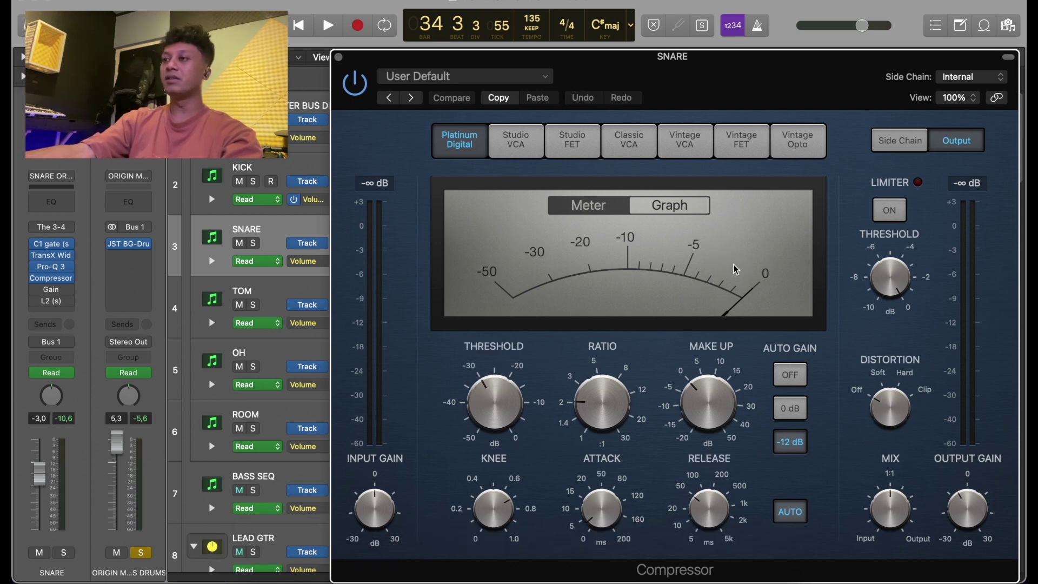
key("space")
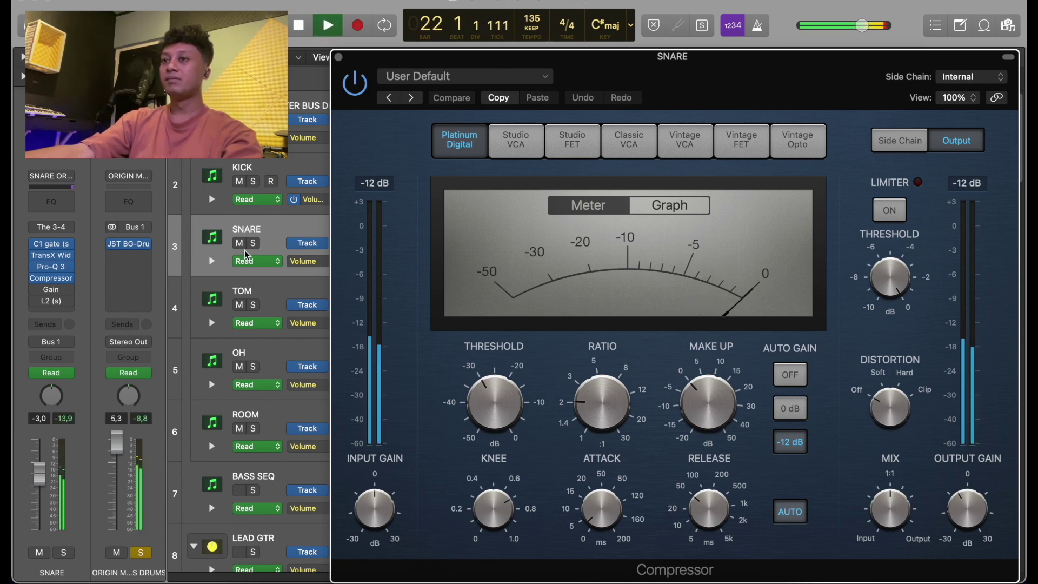
key("s")
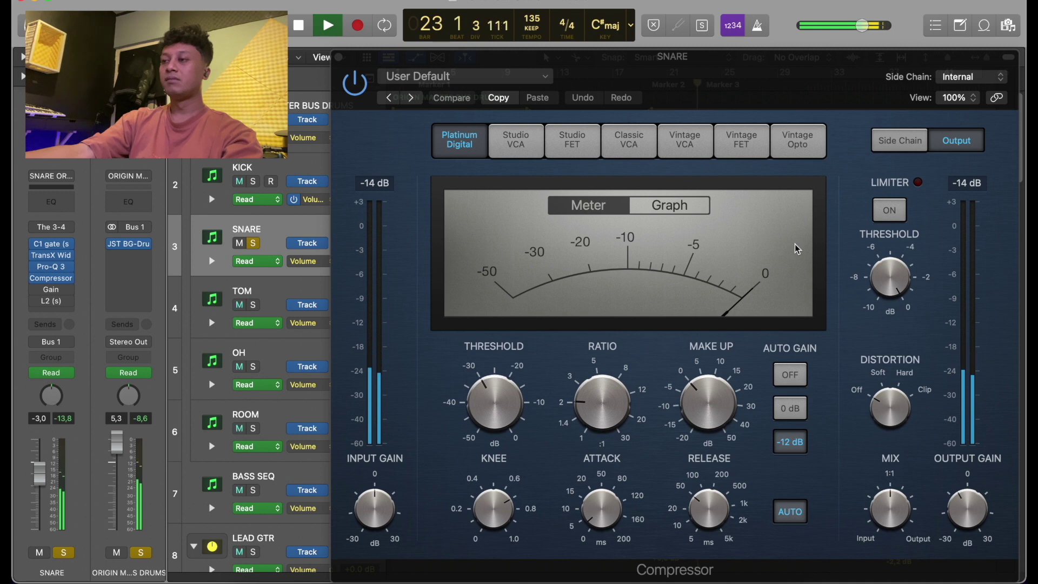
key("space")
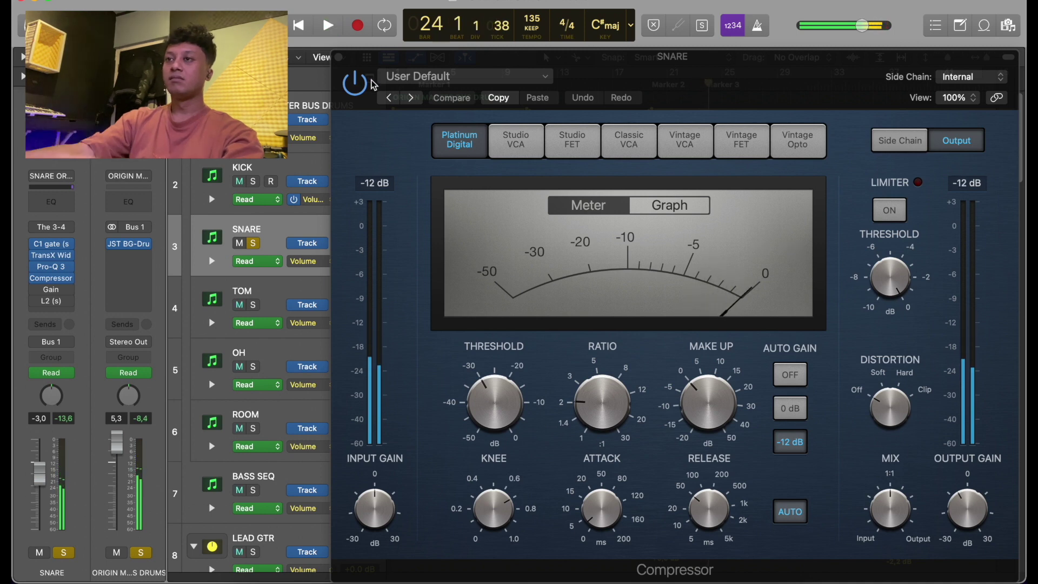
left_click(339, 58)
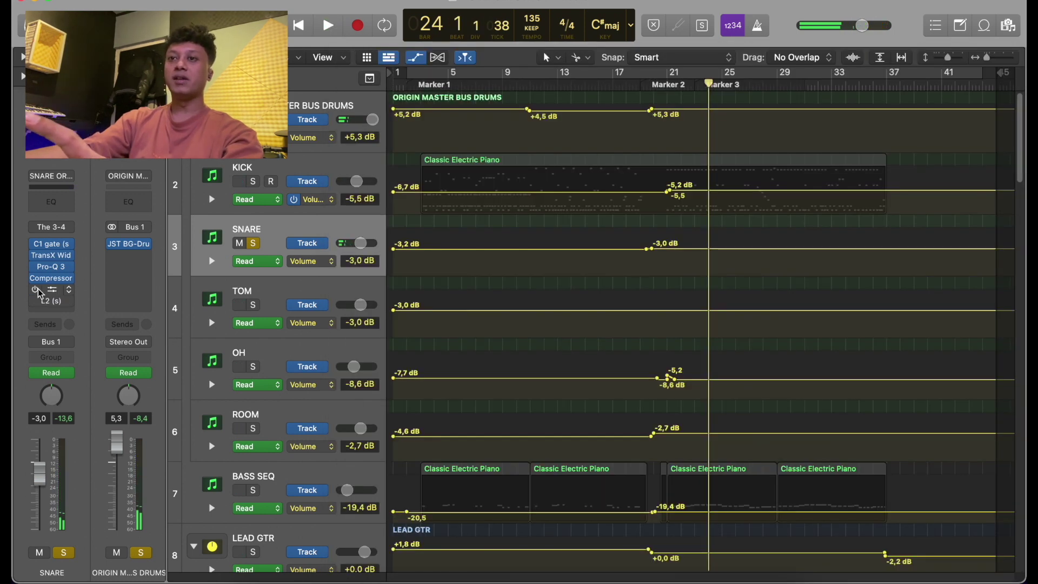
Enable the snare's Gain plug-in and compare Mono off and on during playback, leaving Mono on.
left_click(51, 291)
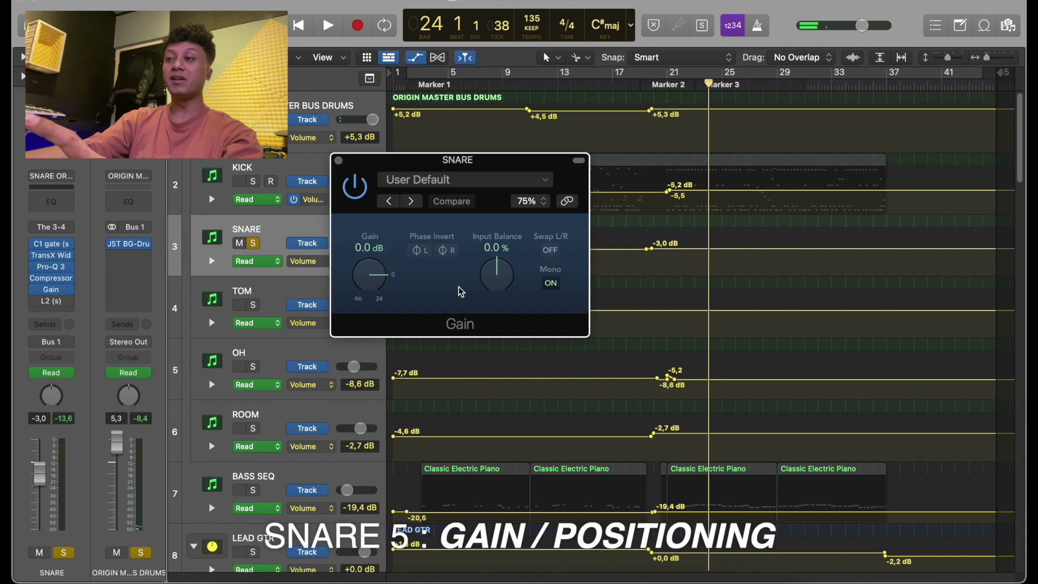
left_click(552, 287)
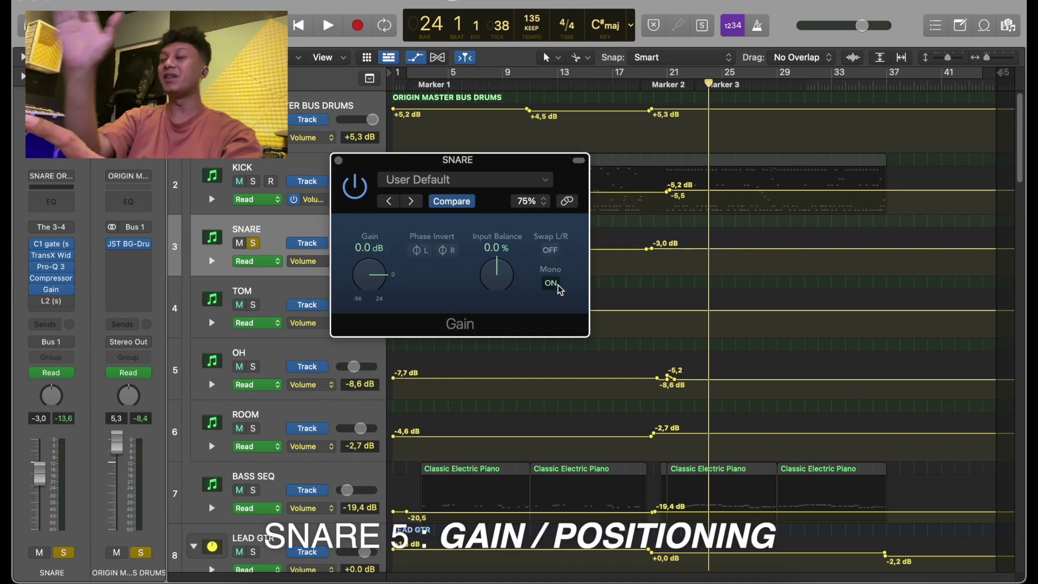
left_click(551, 284)
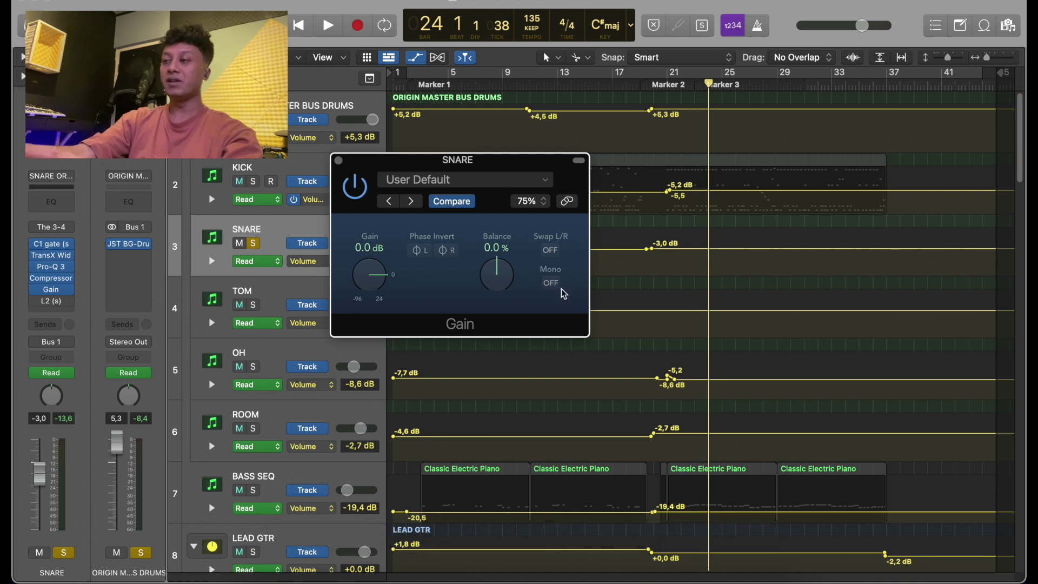
key("space")
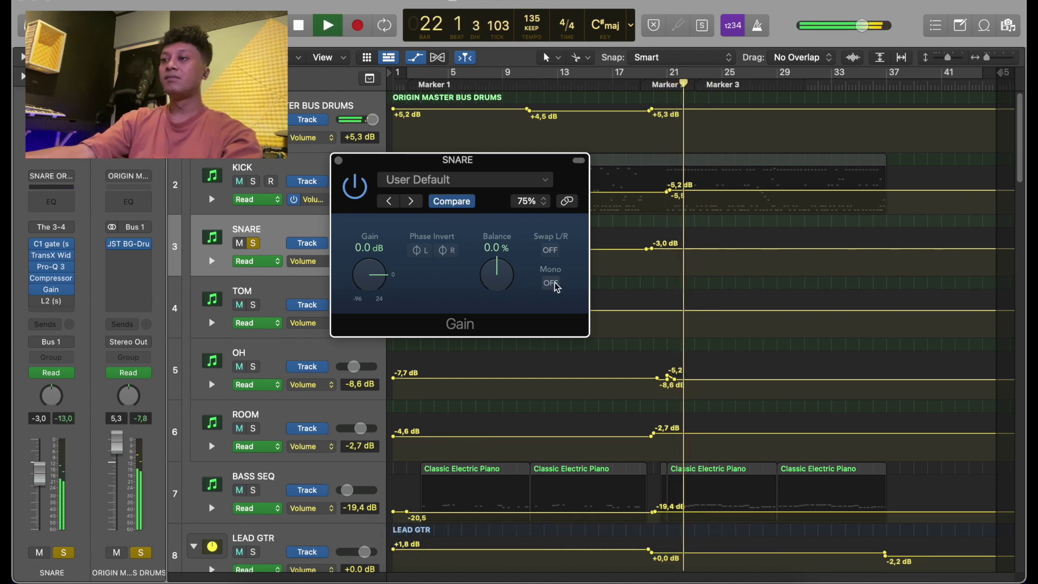
left_click(552, 283)
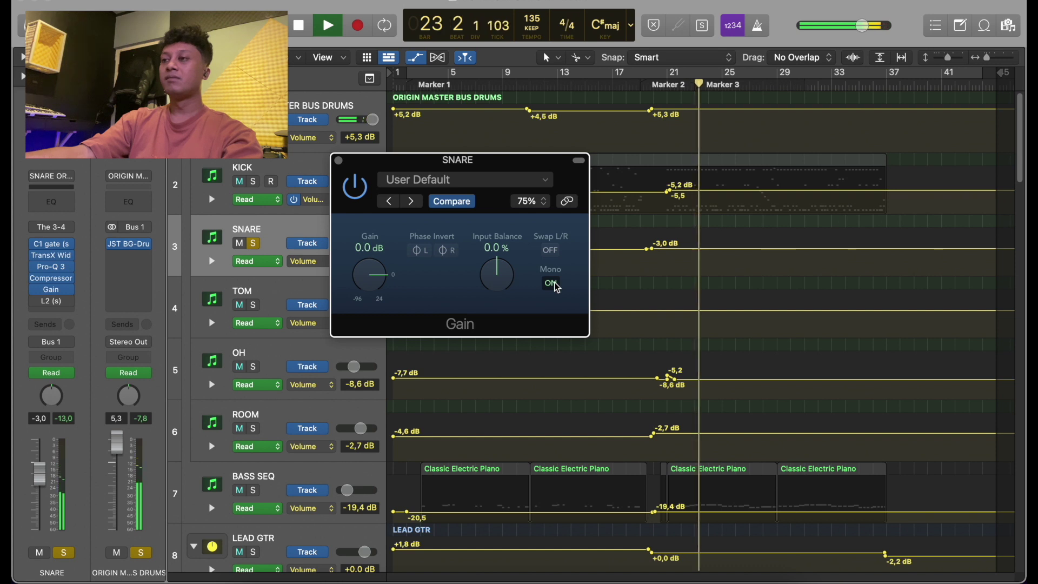
key("space")
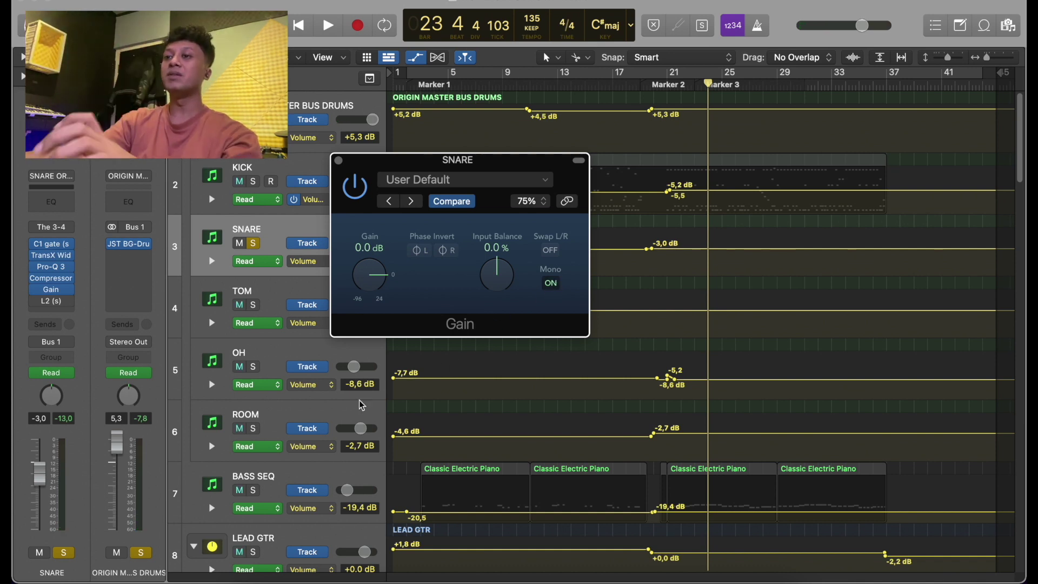
left_click(282, 439)
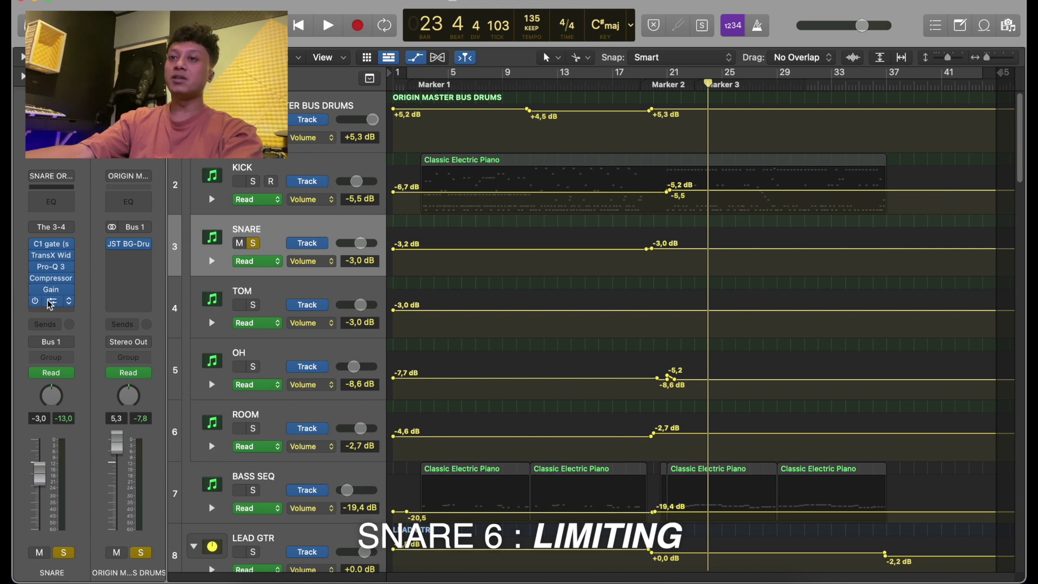
Enable the L2 limiter on the snare, audition it briefly and close it.
left_click(50, 304)
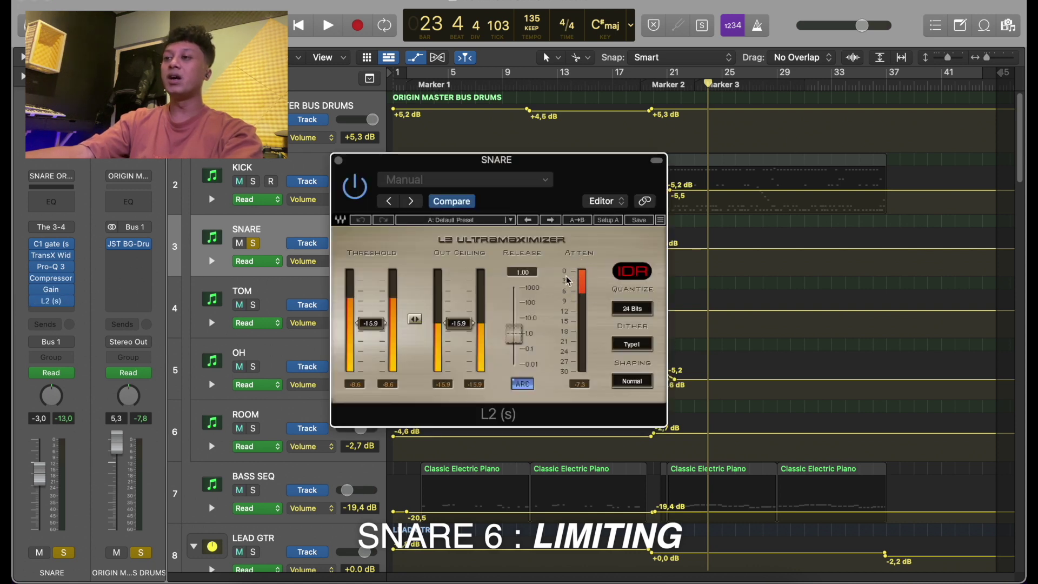
key("space")
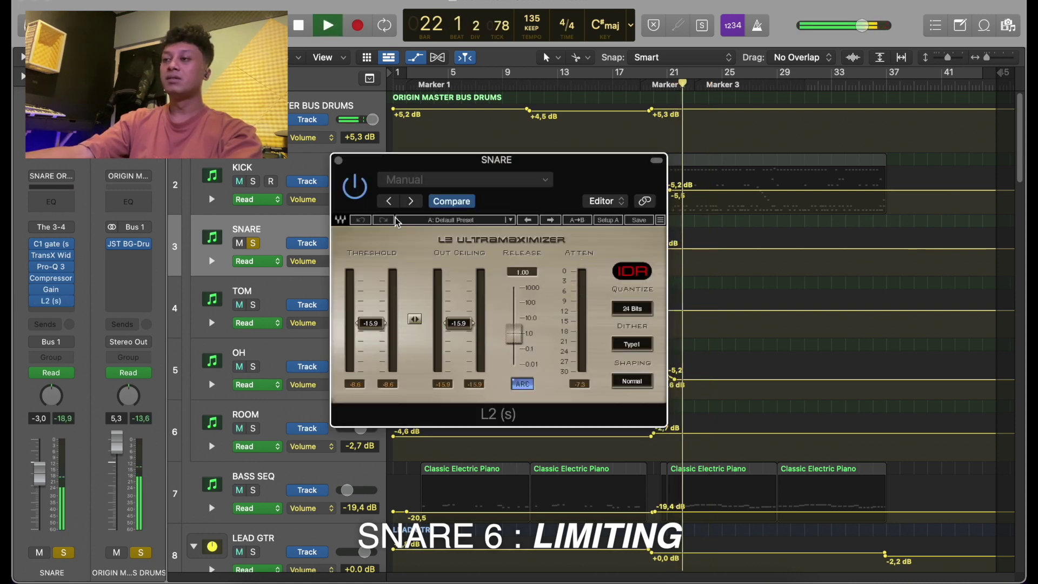
key("space")
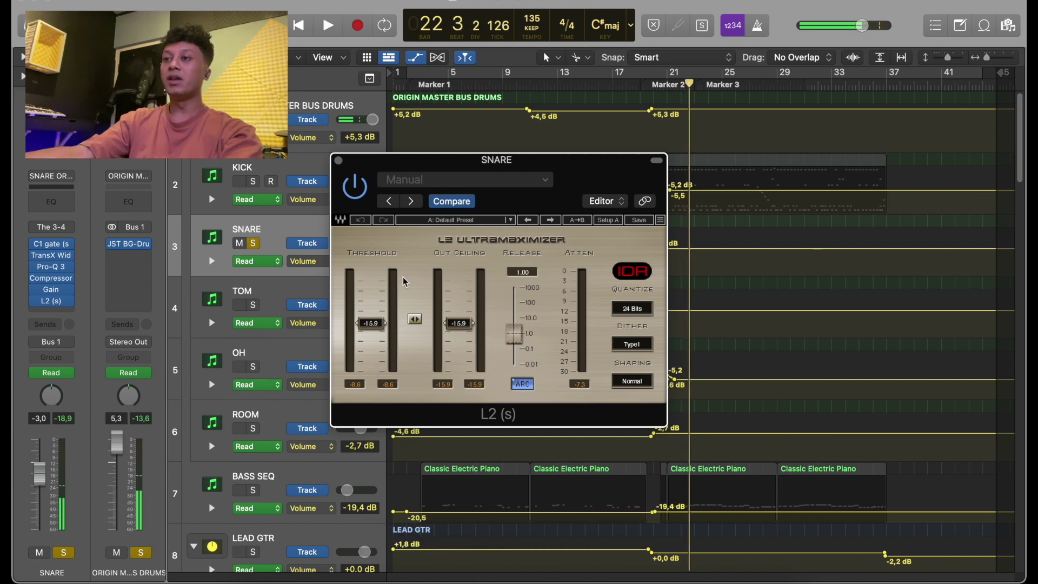
left_click(339, 161)
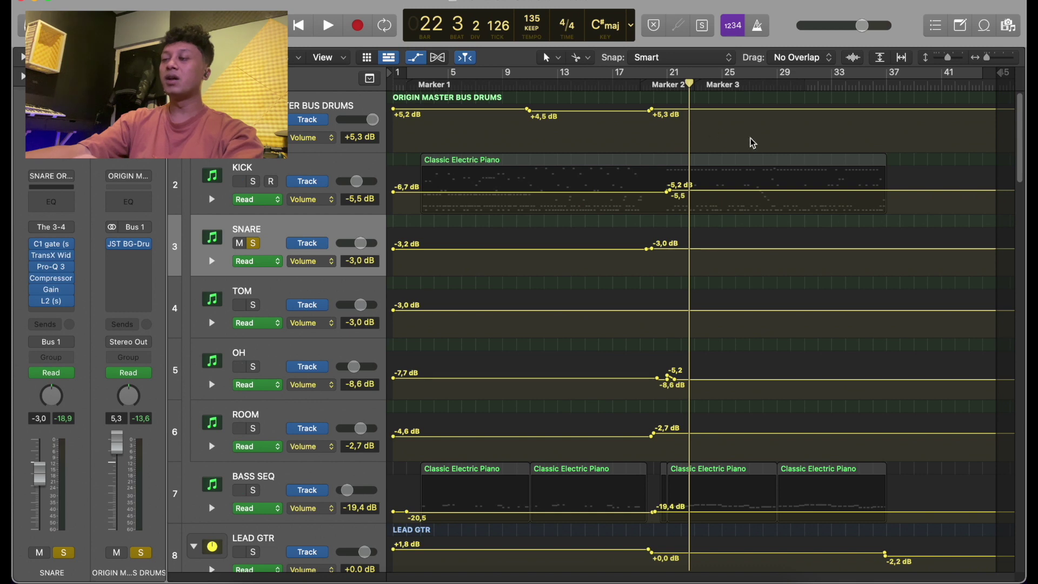
Solo the tom track in place of the snare and open its Channel EQ switched on.
scroll(753, 143, "down", 1)
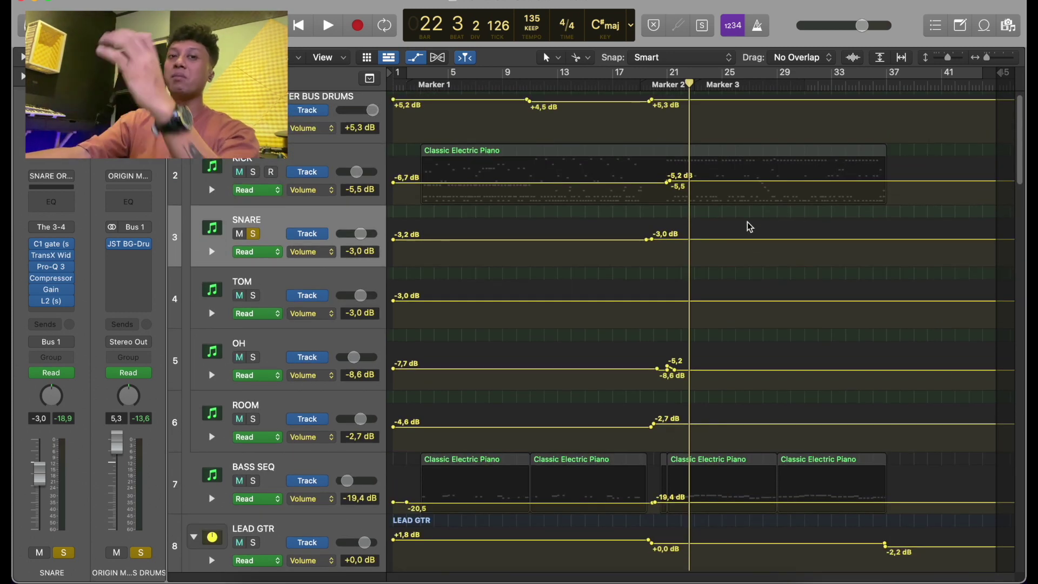
left_click(253, 295)
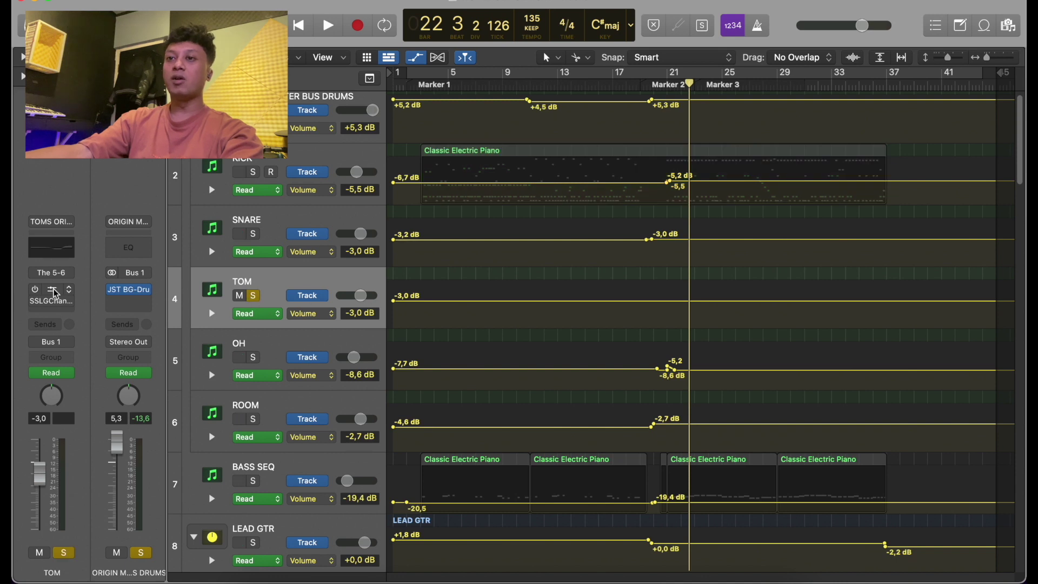
left_click(56, 293)
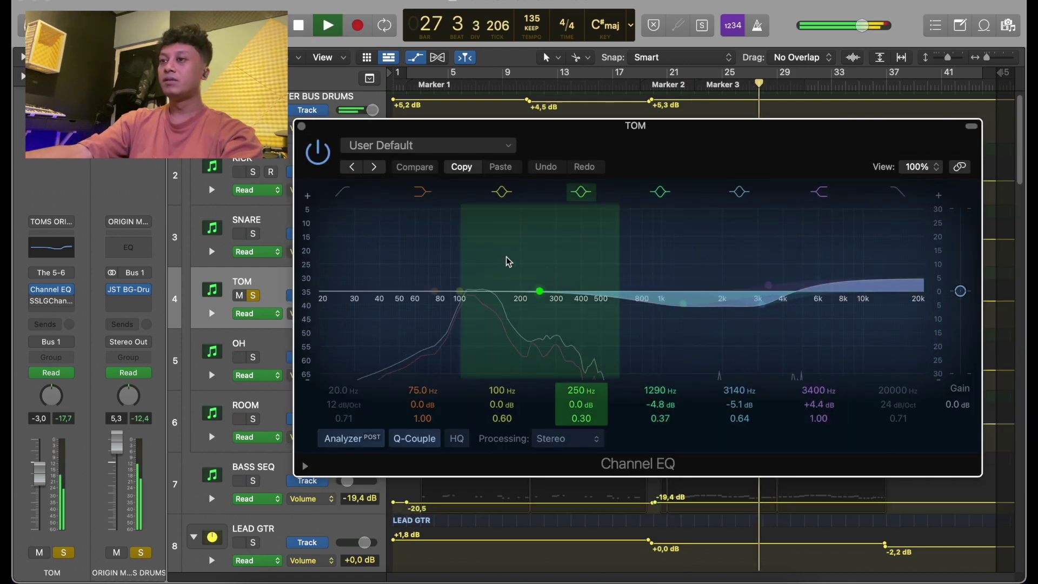
Compare the tom with Channel EQ bypassed and on during playback, leaving the EQ switched on and its window closed.
left_click(319, 156)
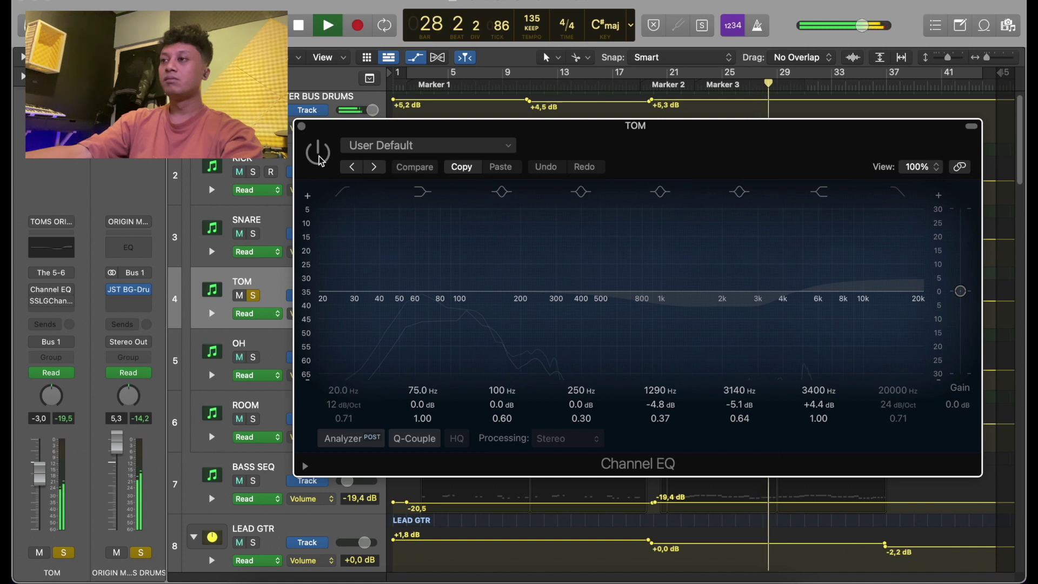
key("space")
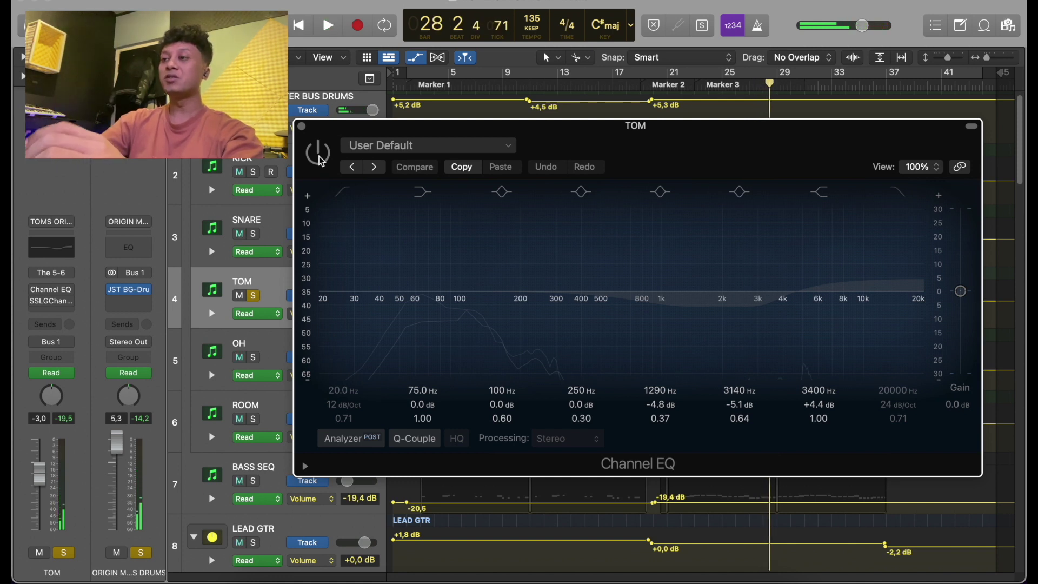
left_click(319, 158)
key("space")
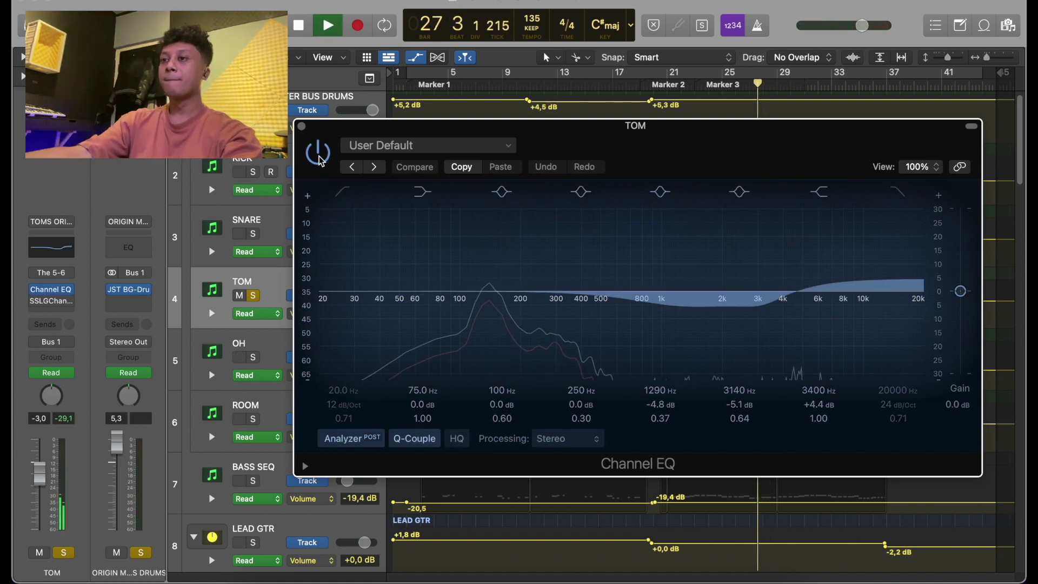
left_click(302, 127)
key("space")
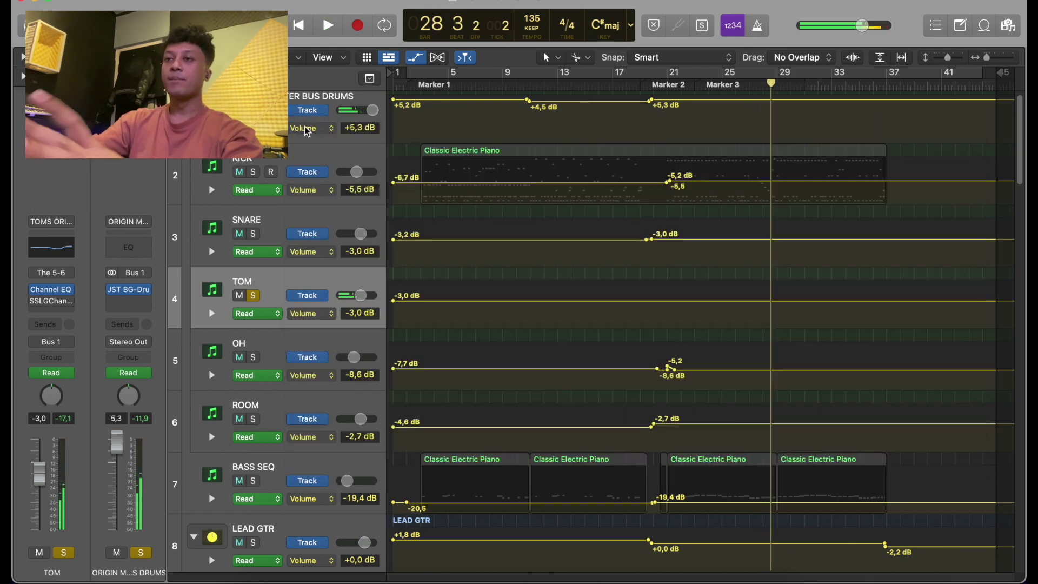
Open SSLGChannel on the tom with the CLA Toms 2 preset, switch it on and audition it.
left_click(51, 300)
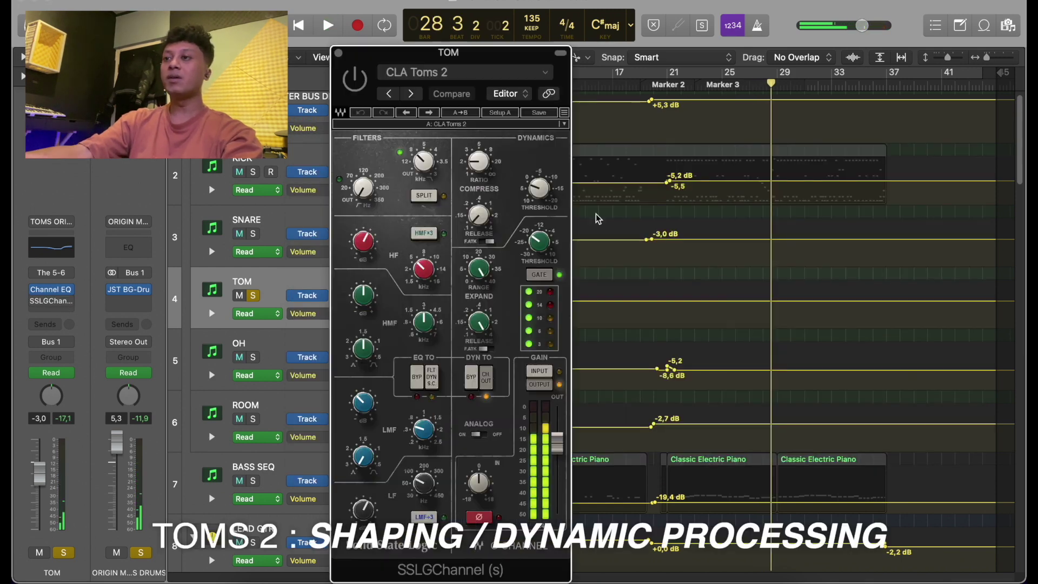
left_click(354, 81)
key("space")
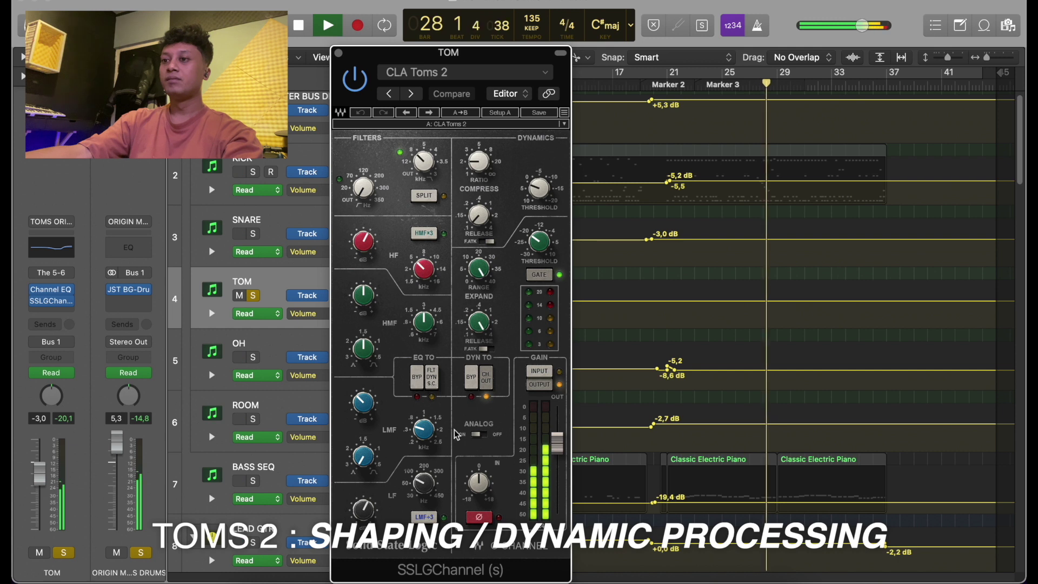
key("space")
Set the LF band frequency of the tom's SSLGChannel to about 82 Hz and audition it.
mouse_move(363, 509)
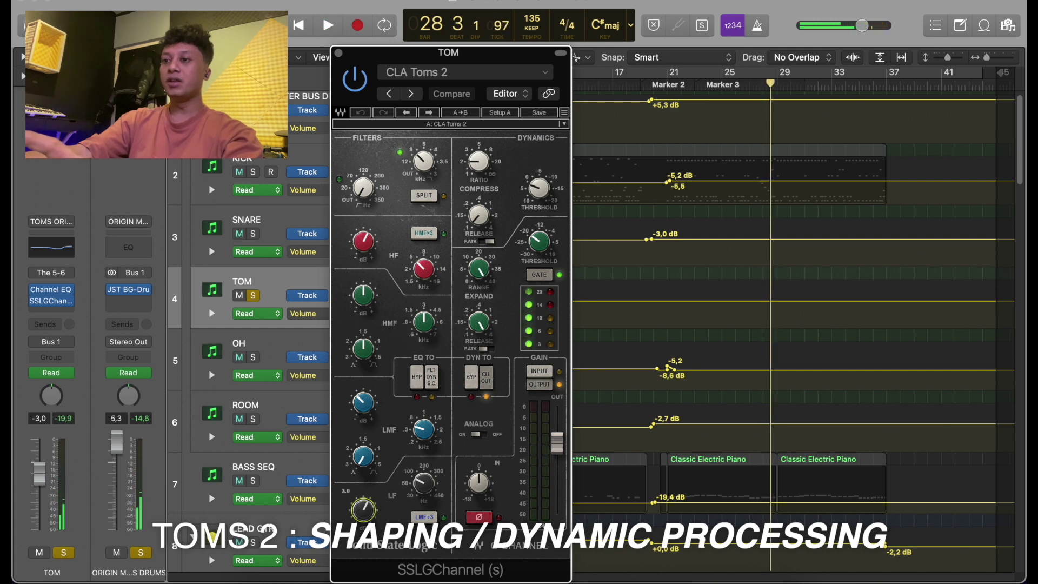
left_click_drag(415, 494, 415, 483)
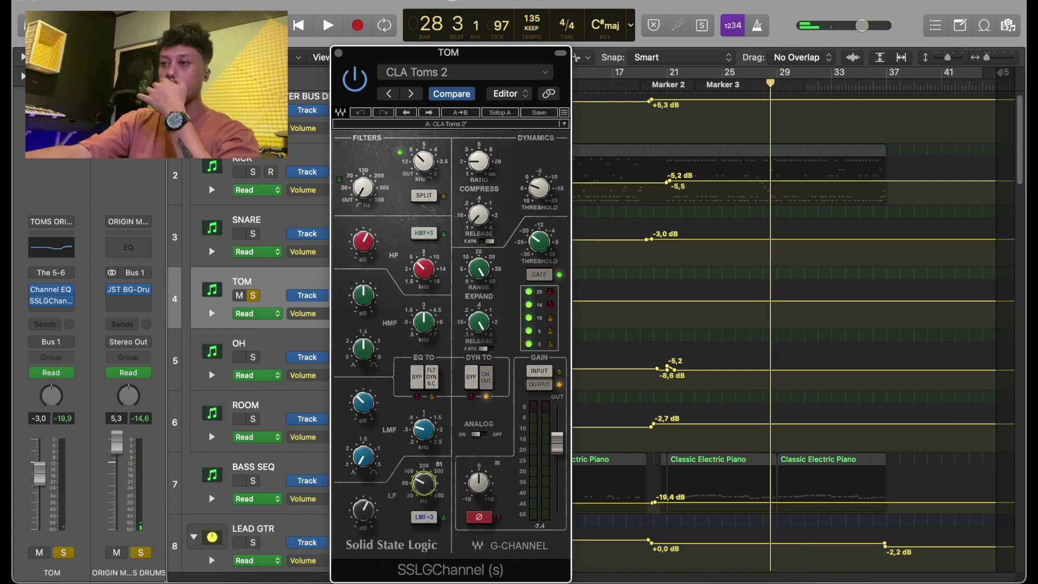
key("space")
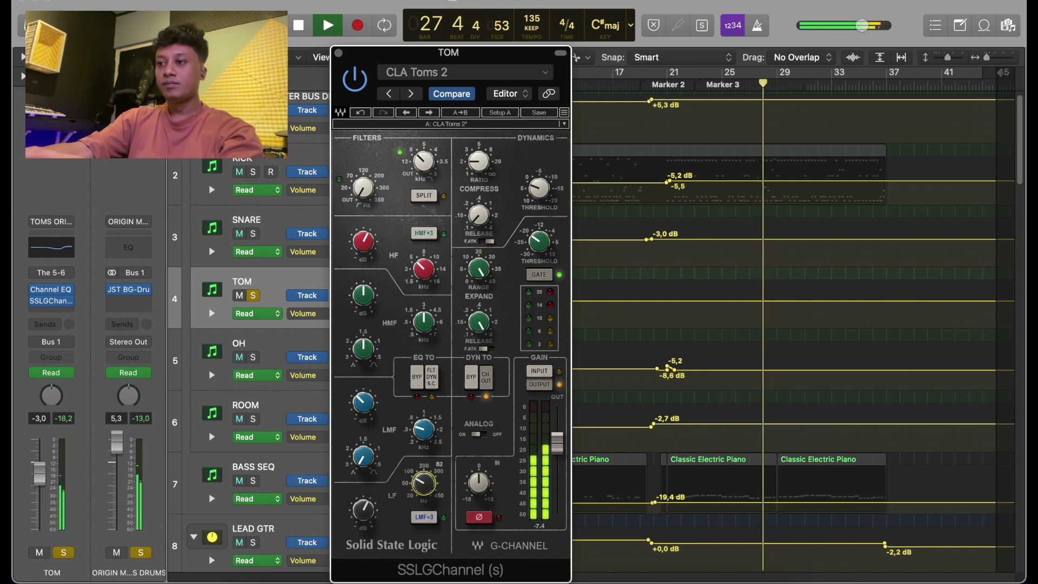
key("space")
Audition the tom and examine the HF and LMF gain and frequency settings in SSLGChannel.
mouse_move(363, 241)
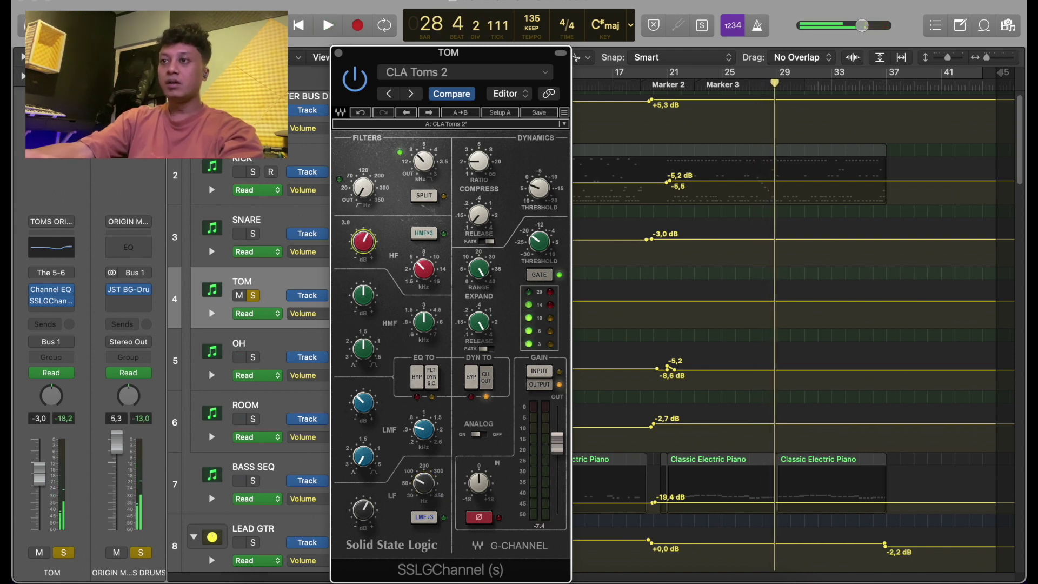
mouse_move(424, 269)
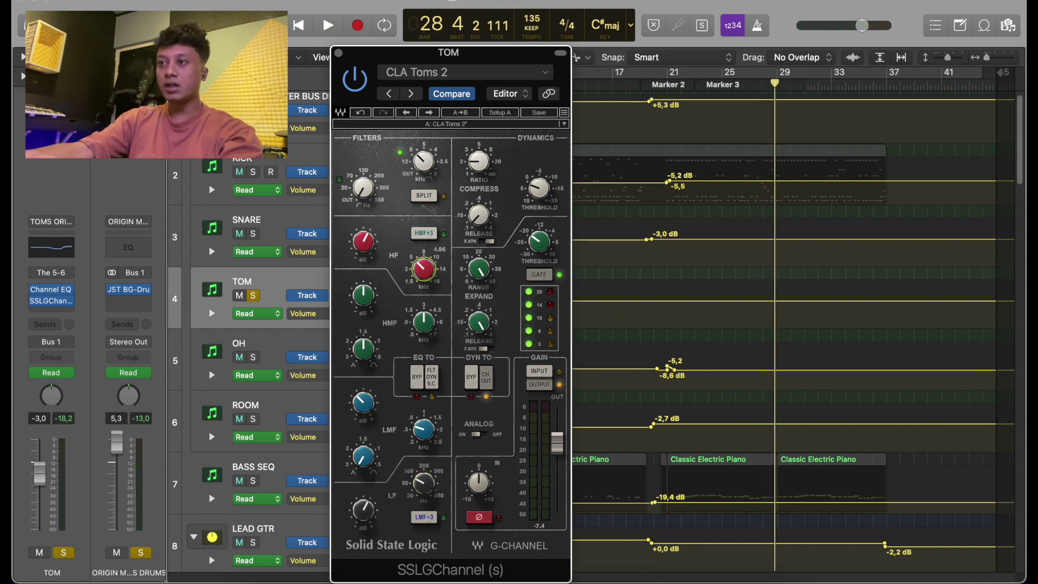
key("space")
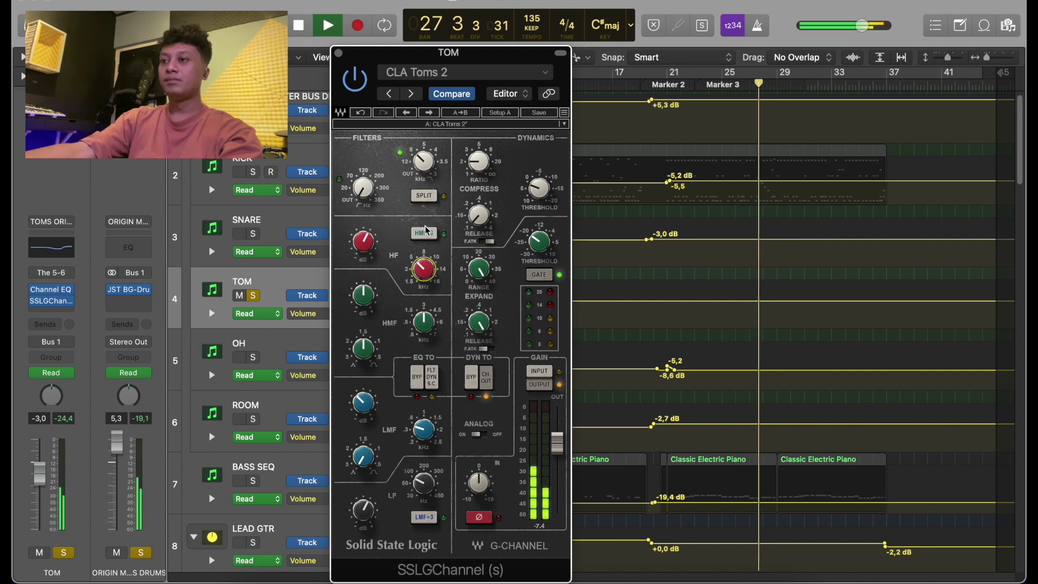
key("space")
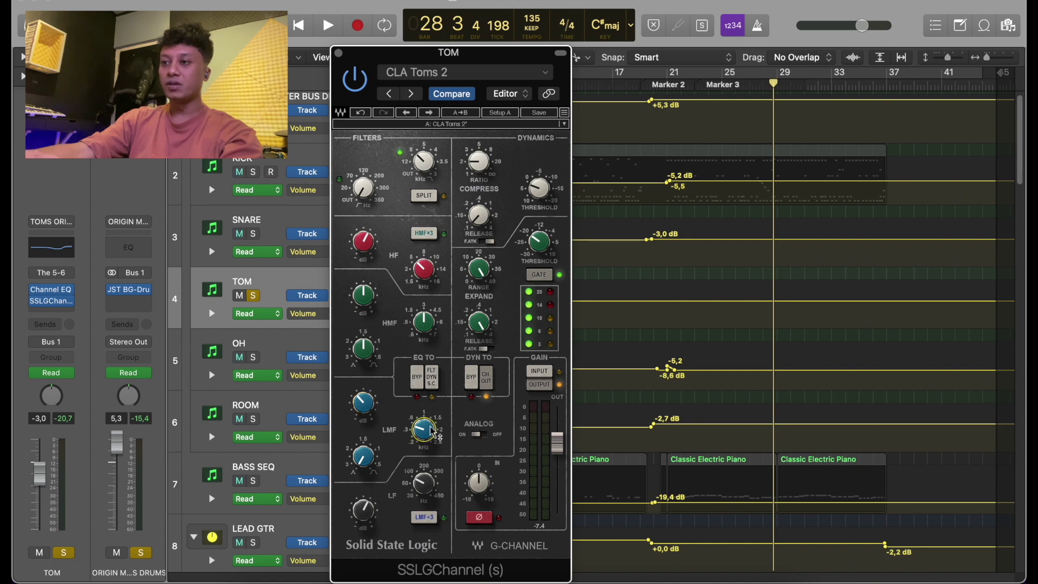
key("v")
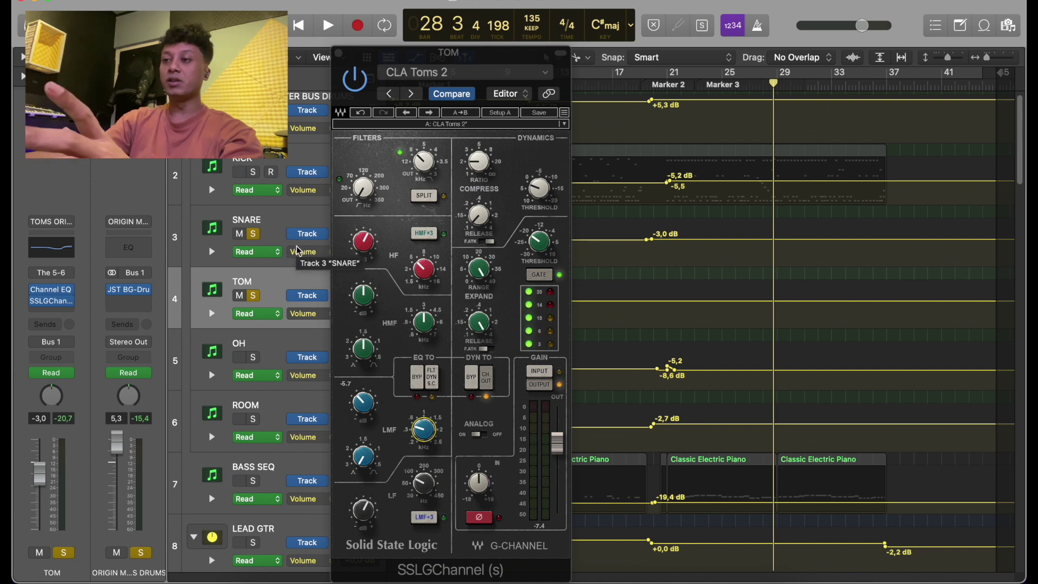
mouse_move(424, 430)
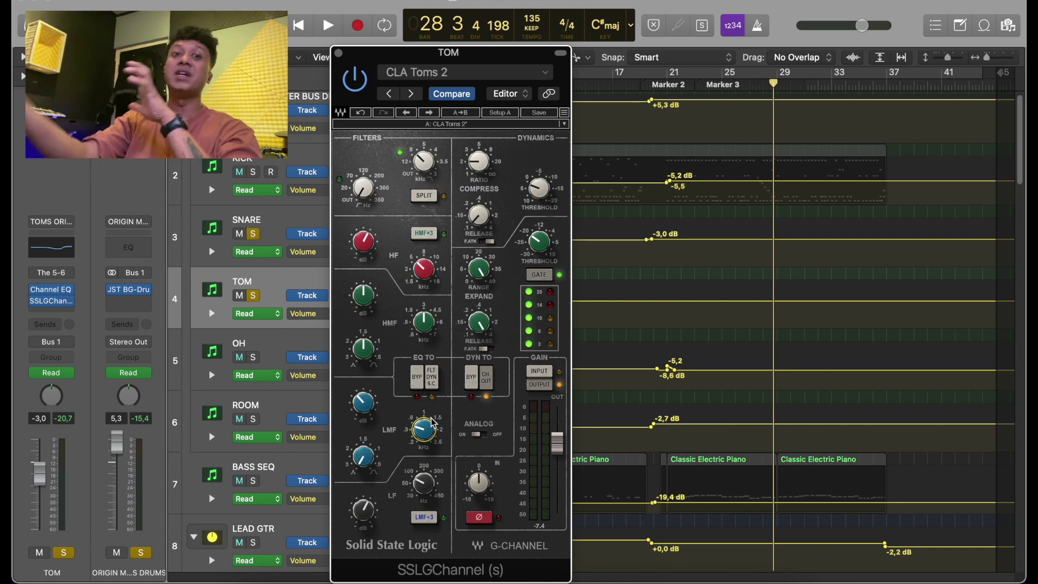
Hide the tom's plug-in, solo the OH track in place of the snare and tom, and open its Compressor switched on.
key("v")
scroll(254, 324, "down", 1)
left_click(265, 319)
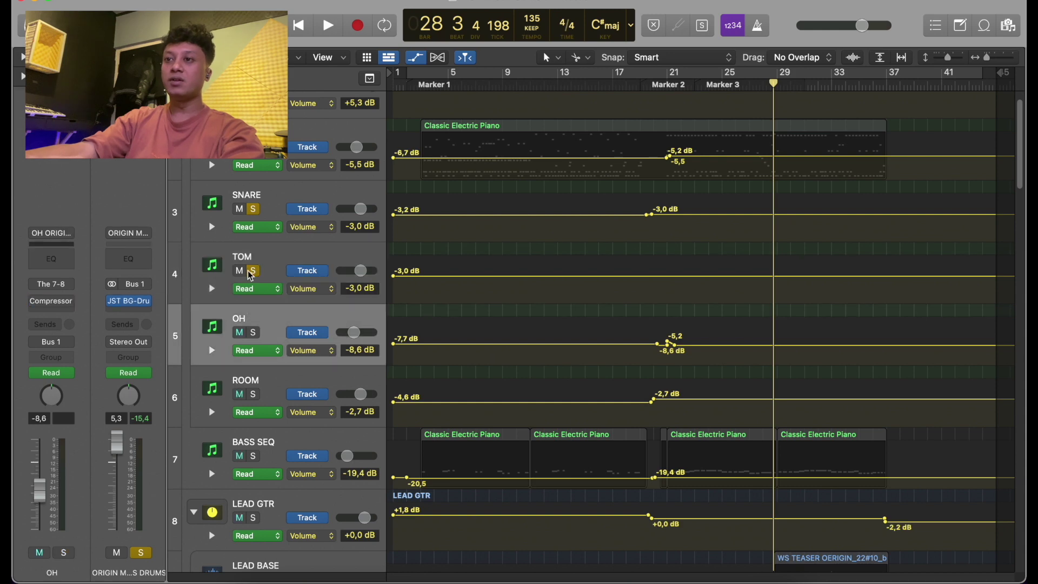
left_click(56, 306)
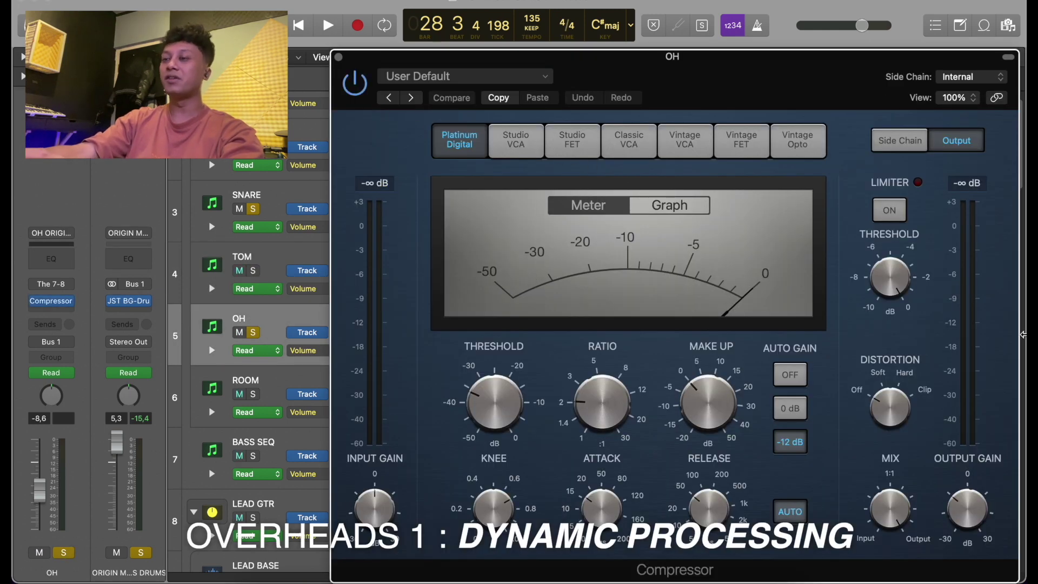
key("space")
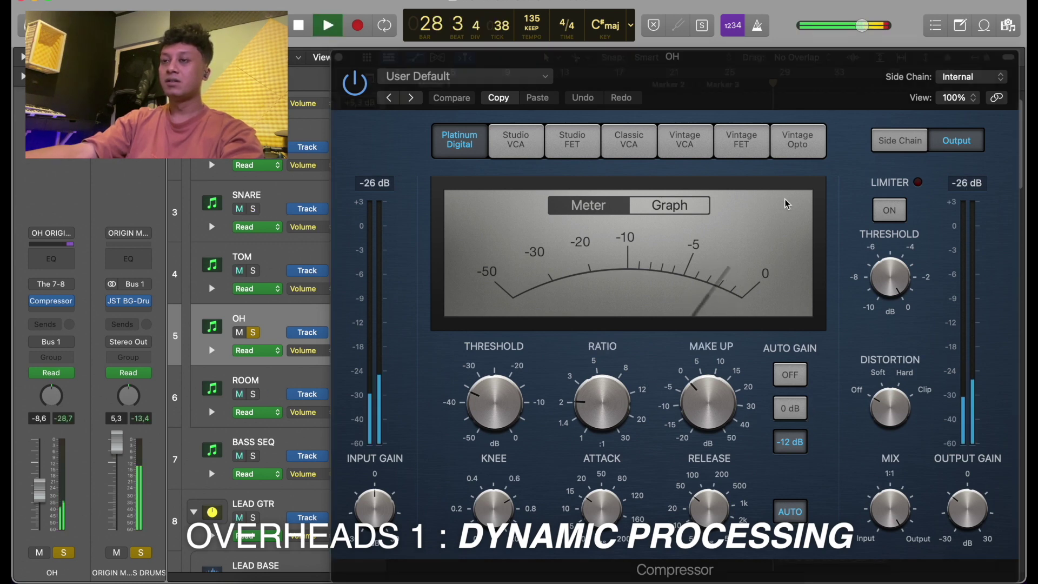
Audition the overheads through the Compressor from around bar 32, moving the plug-in window clear of the ruler to reposition the playhead.
left_click_drag(796, 67, 672, 189)
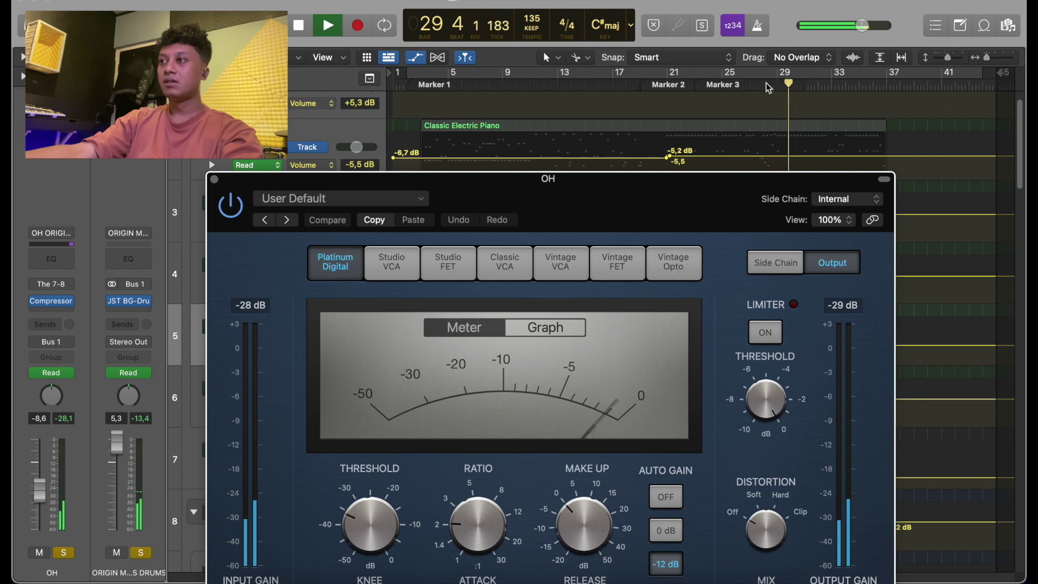
key("space")
left_click(833, 76)
key("space")
left_click_drag(712, 192, 716, 100)
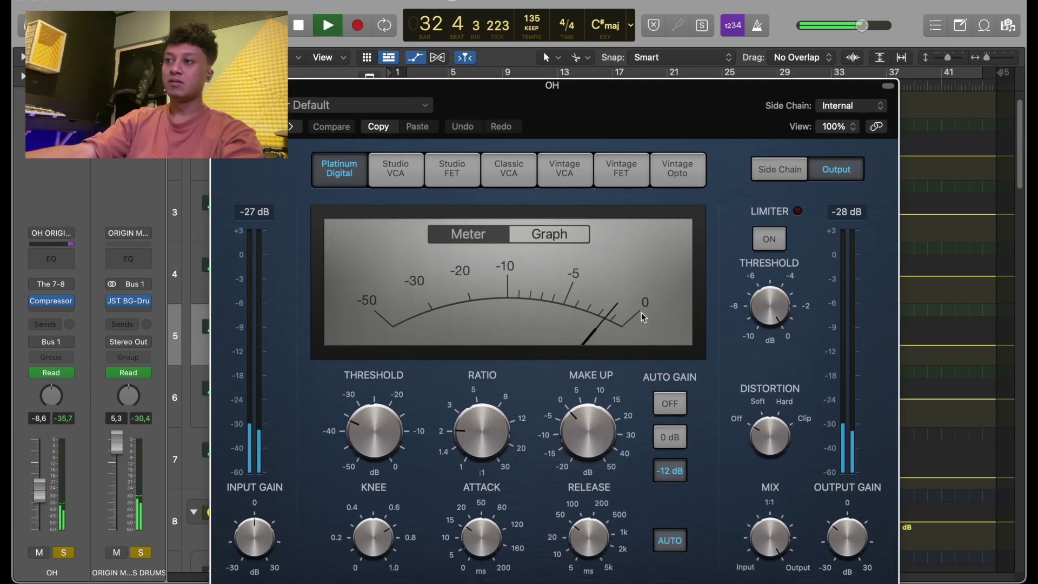
key("space")
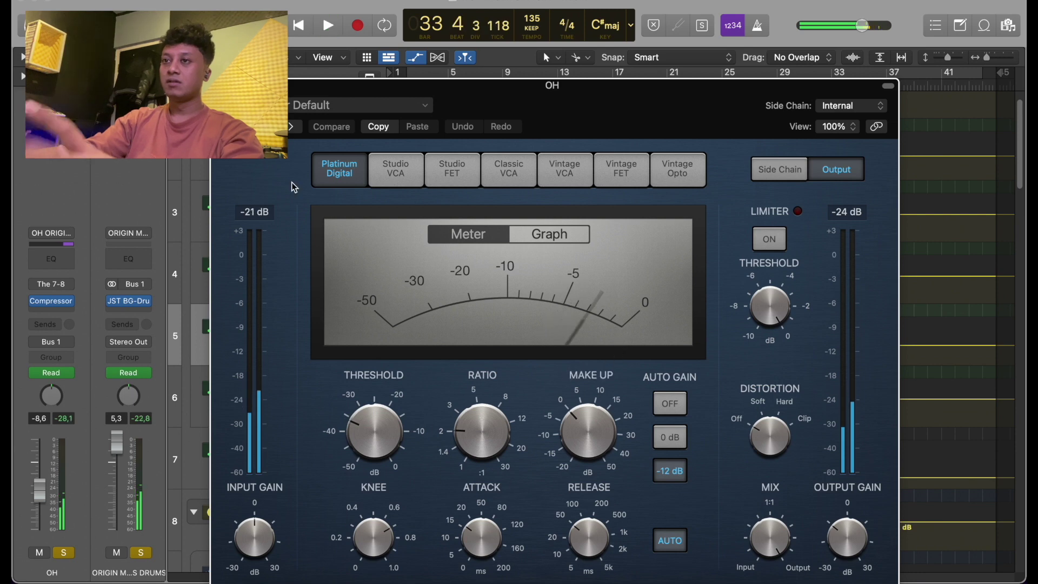
Check the attack, release and threshold settings of the overheads' Compressor.
left_click(470, 534)
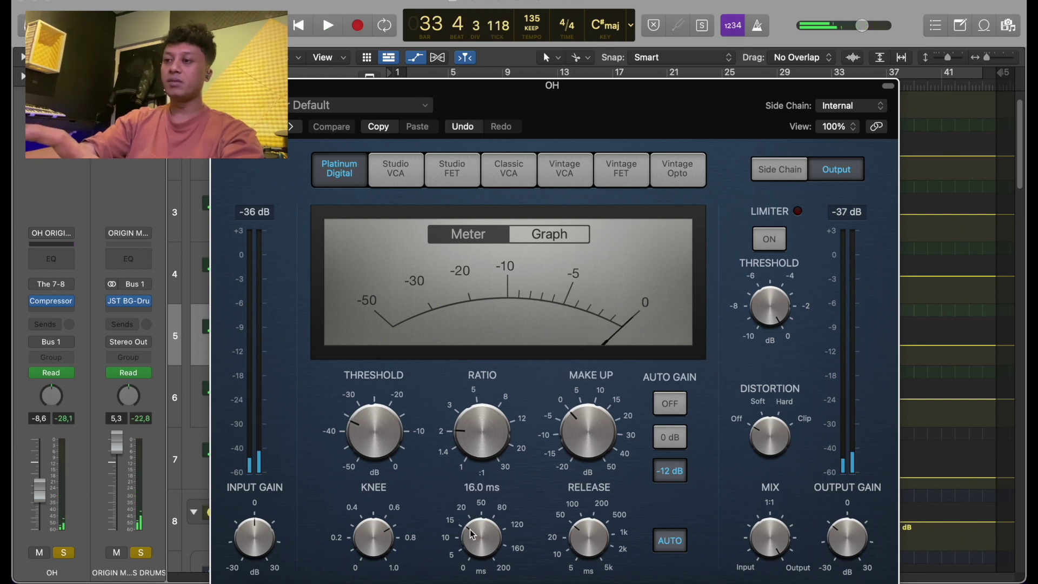
left_click(576, 552)
left_click(394, 431)
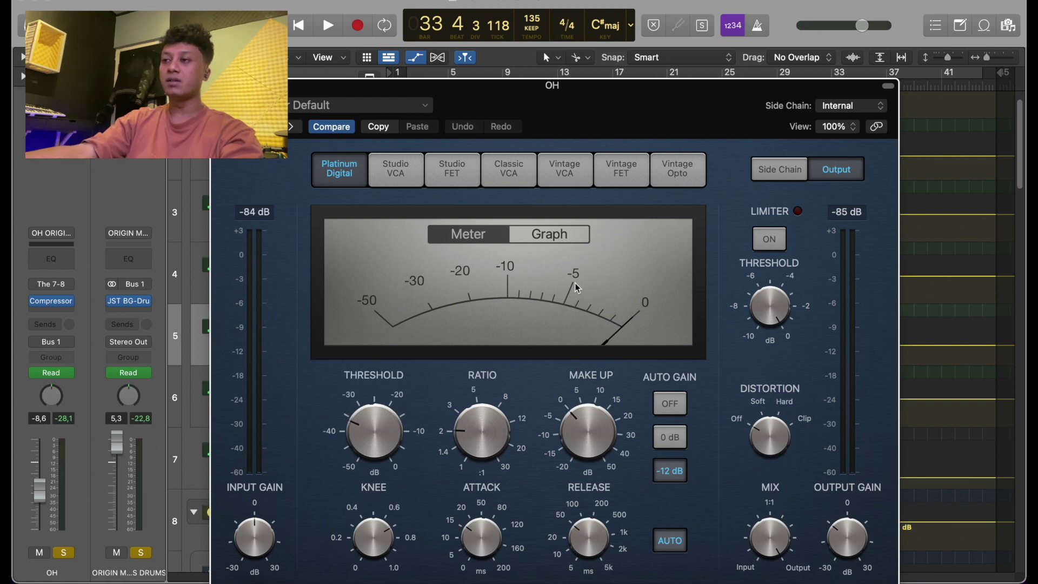
Compare the overheads with the Compressor bypassed and on during playback, leaving it switched on and its window closed.
key("space")
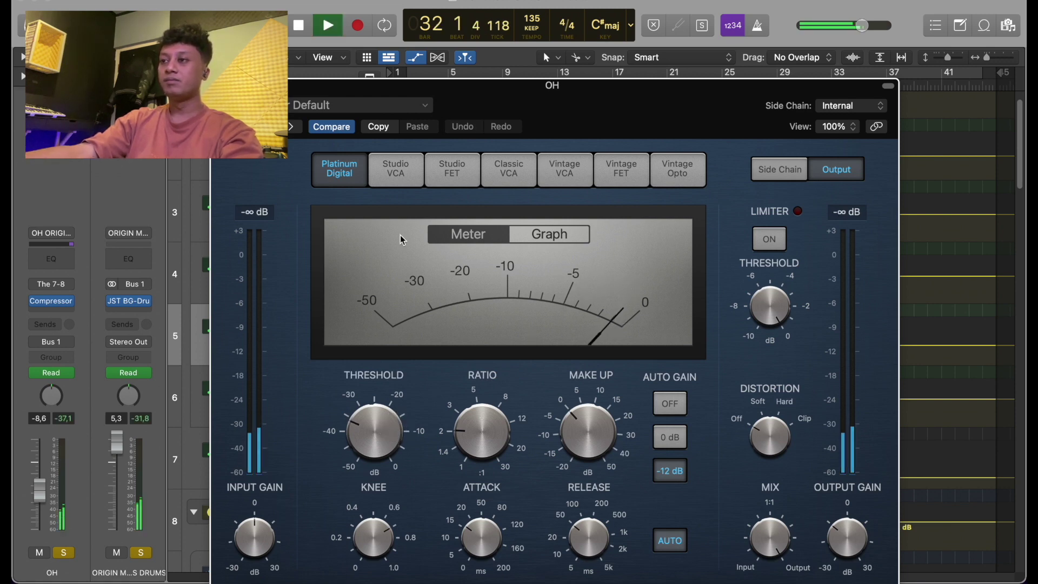
key("space")
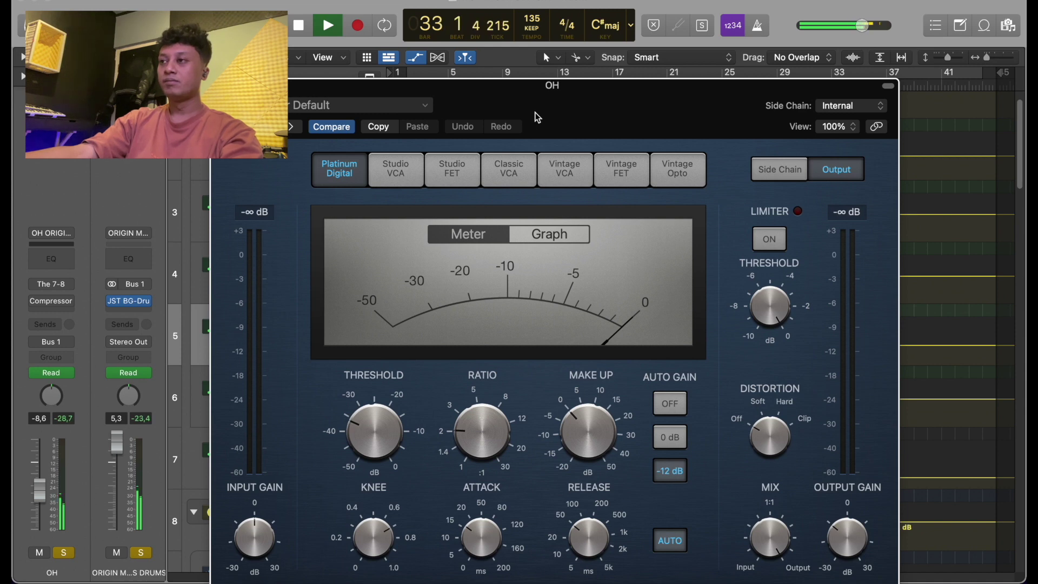
key("space")
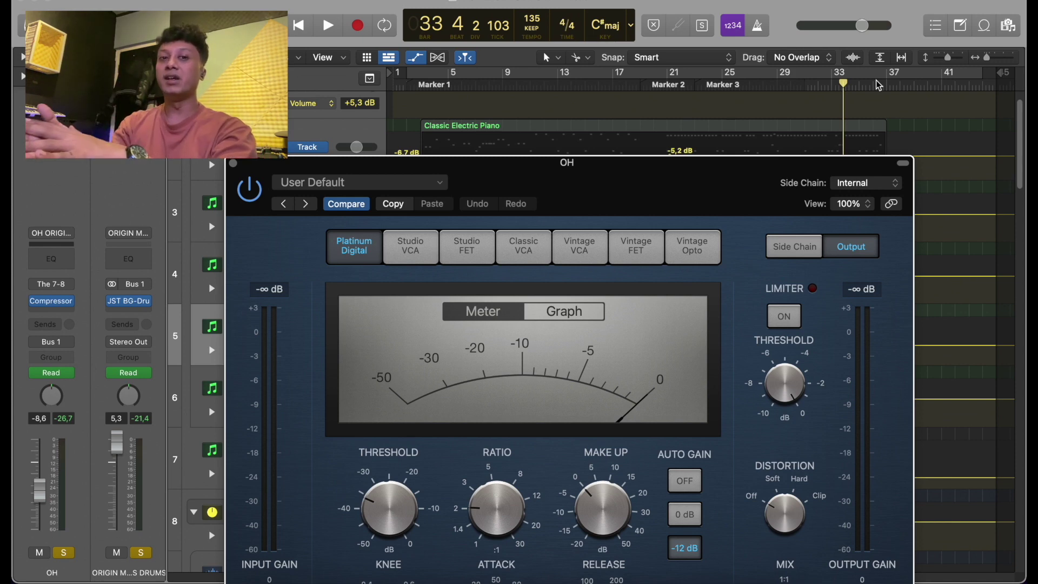
key("space")
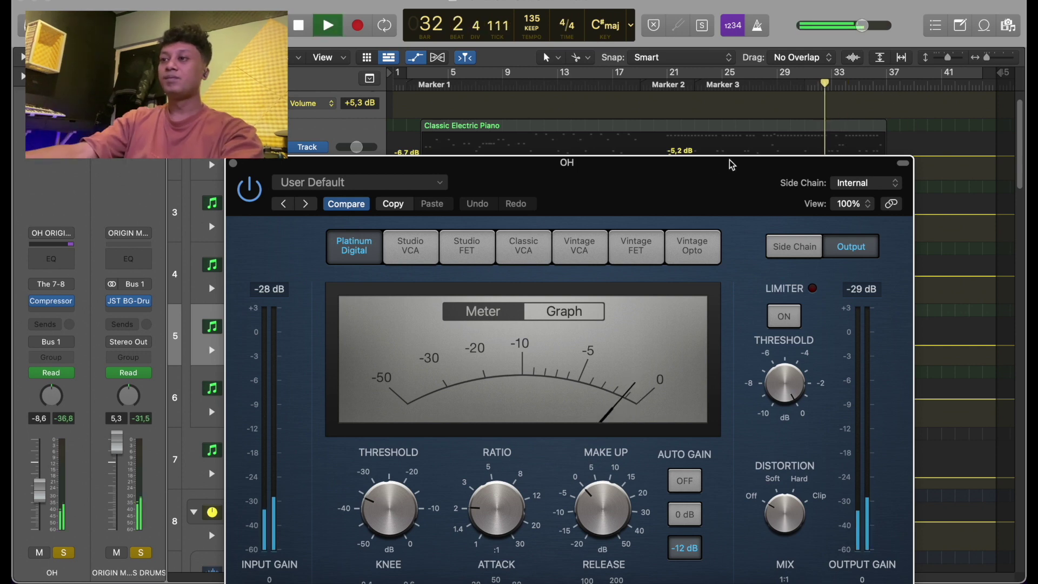
left_click_drag(730, 165, 729, 37)
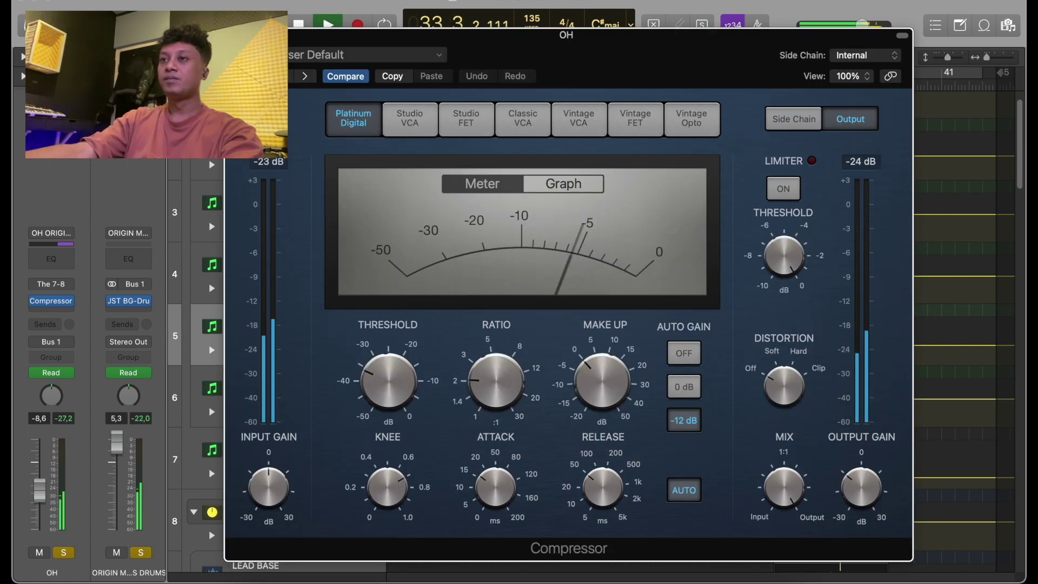
key("space")
left_click(231, 34)
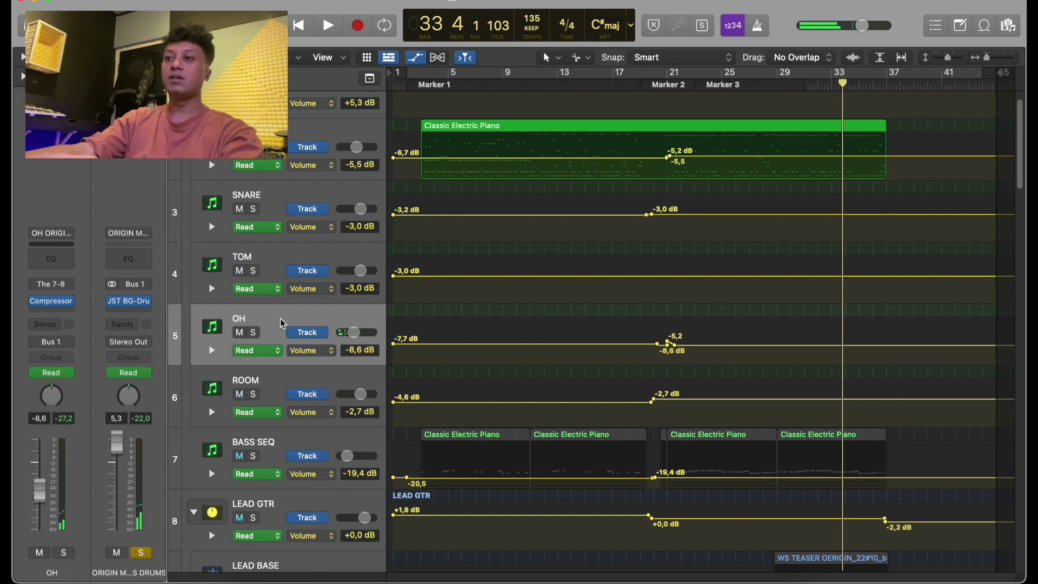
Solo the ROOM track in place of the OH track, open its Channel EQ switched on and start playback.
left_click(274, 385)
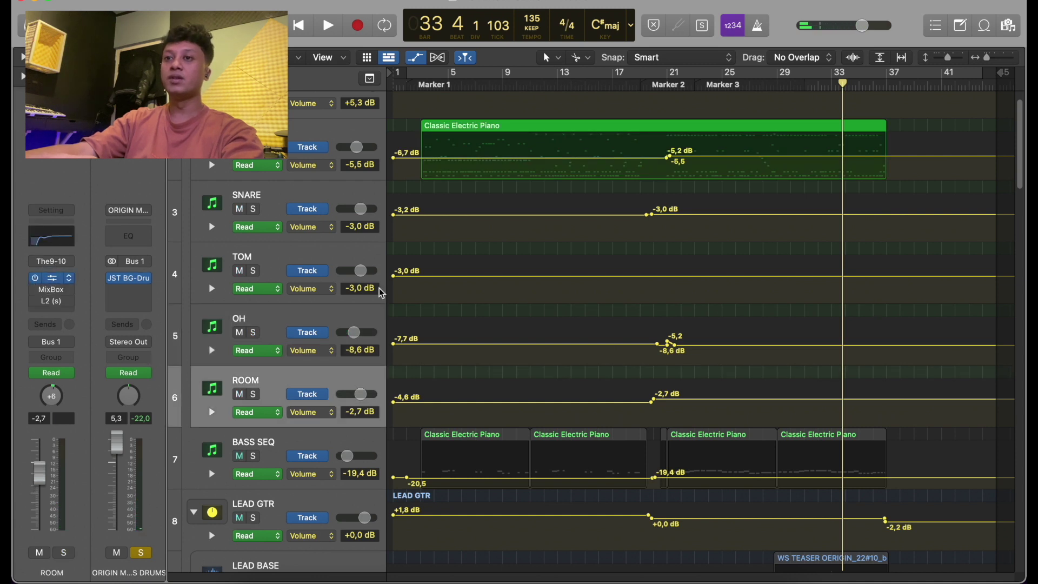
left_click(51, 278)
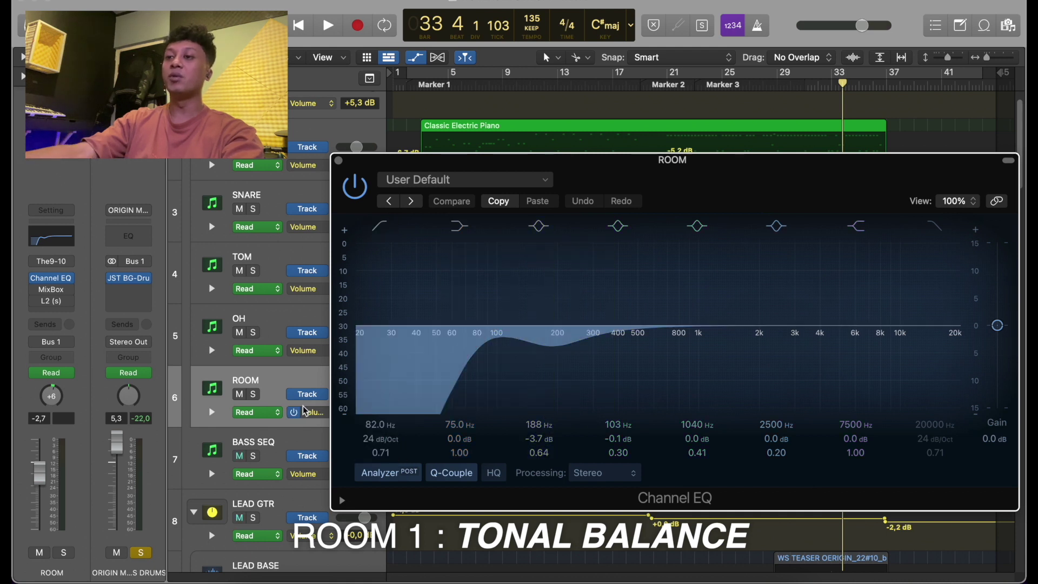
left_click(253, 394)
key("space")
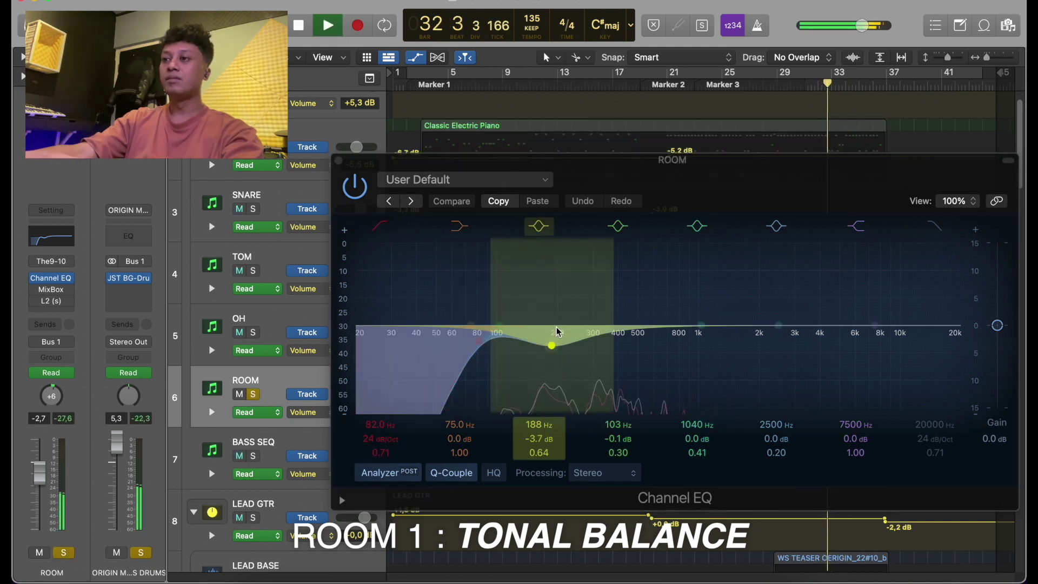
Boost the room EQ's 188 Hz band heavily to audition it, settle its gain at -4.8 dB and replay the result.
left_click_drag(539, 439, 539, 389)
key("space")
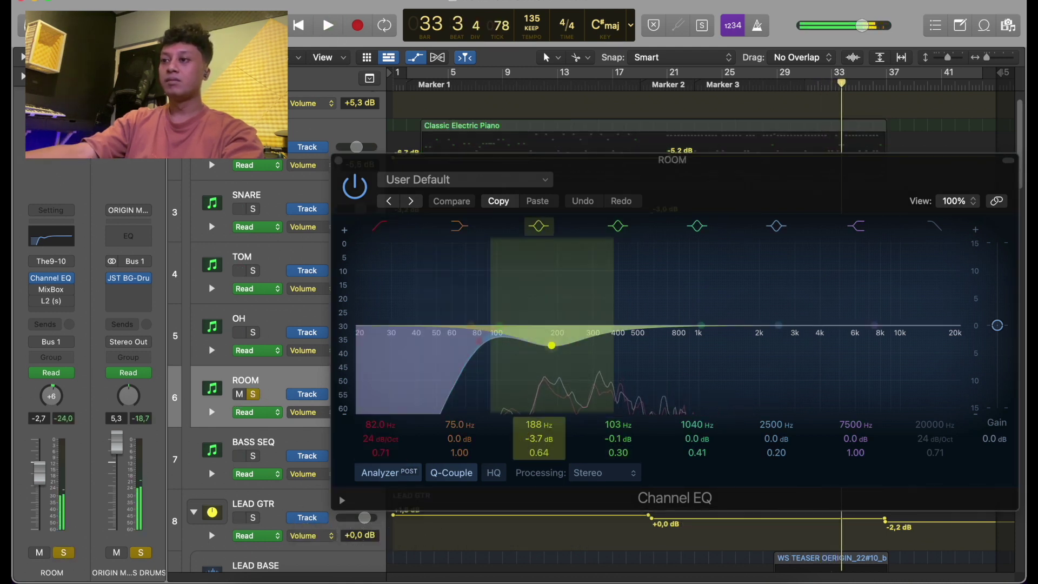
key("space")
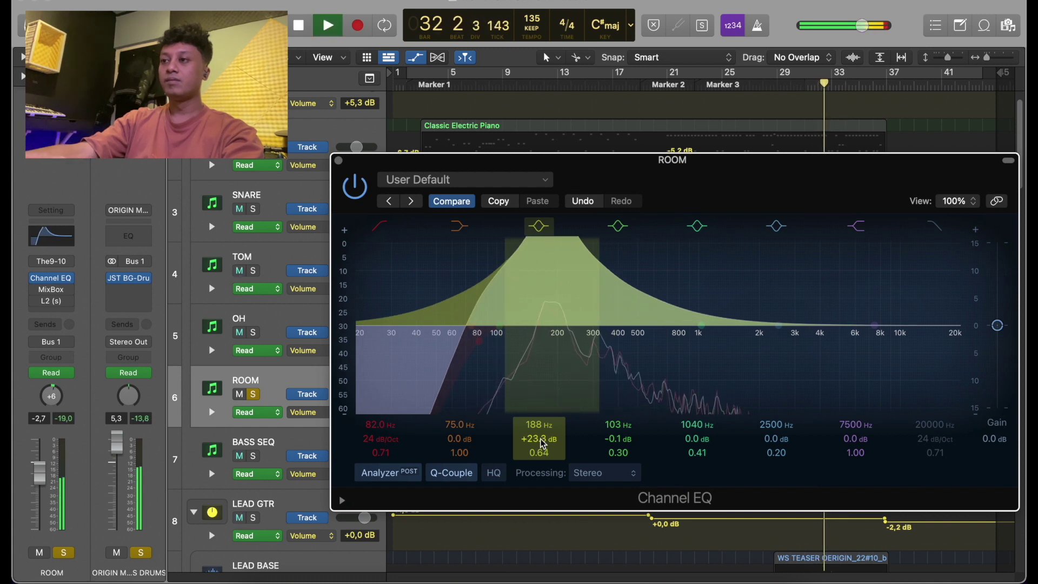
left_click_drag(551, 237, 552, 351)
key("space")
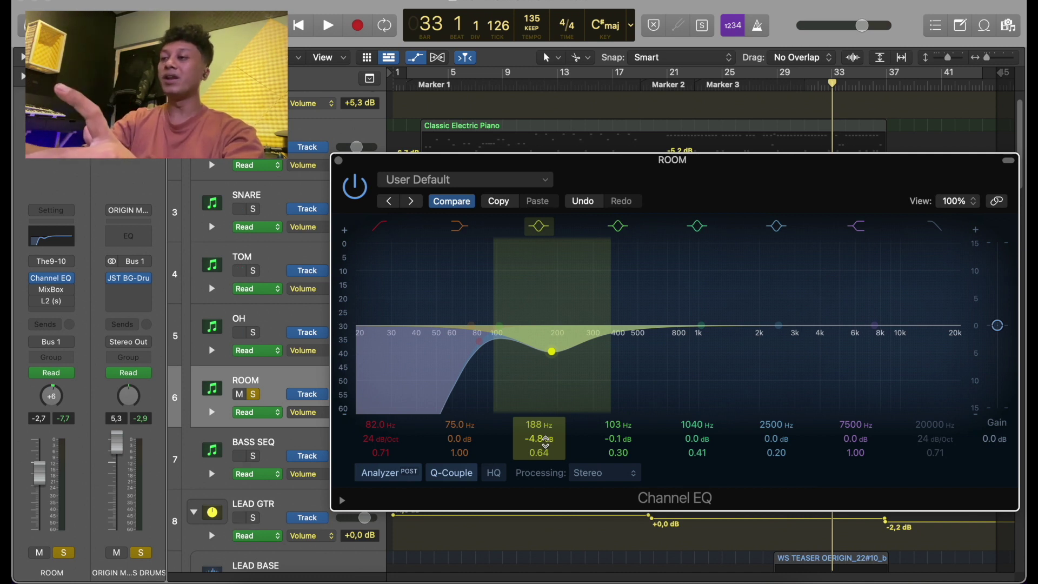
key("space")
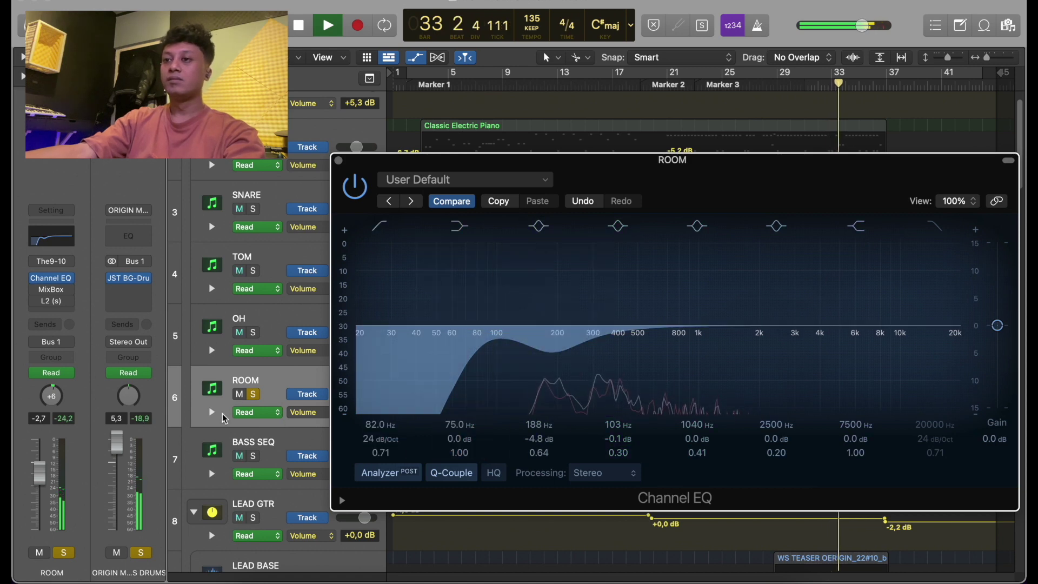
key("space")
Open MixBox on the room track, switch it on and audition its Bus Compressor.
left_click(68, 291)
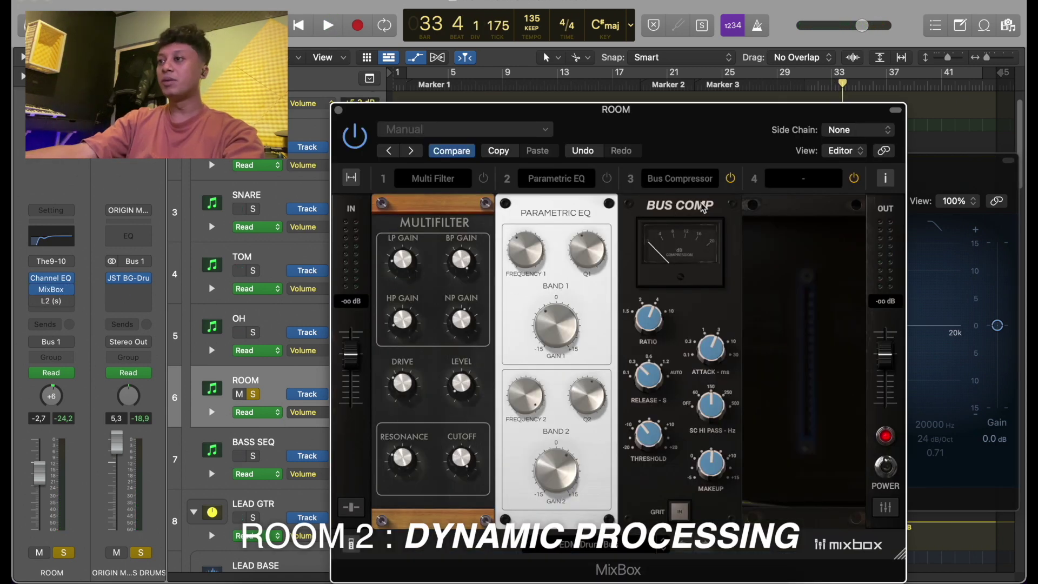
key("space")
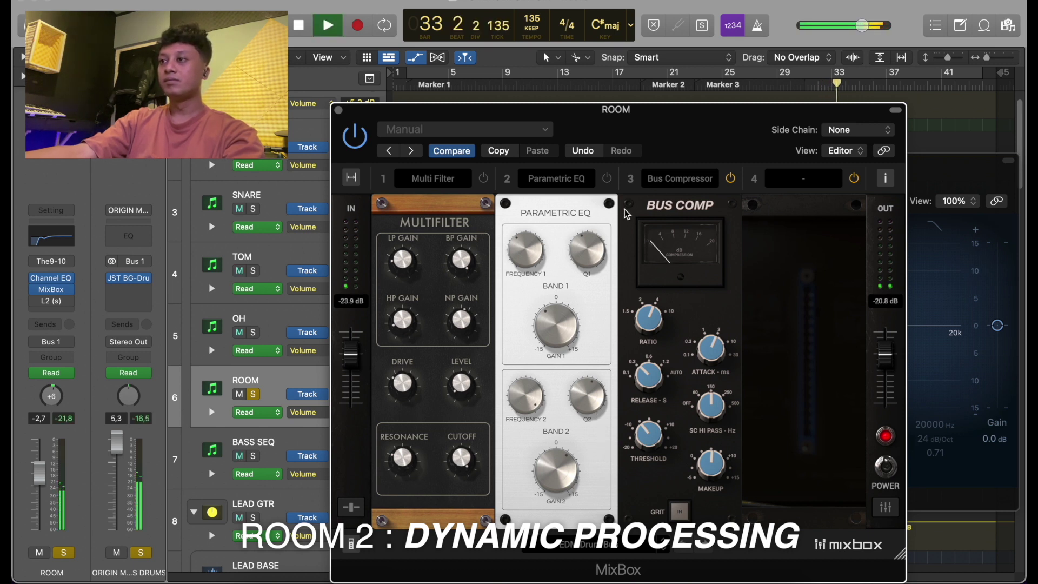
key("space")
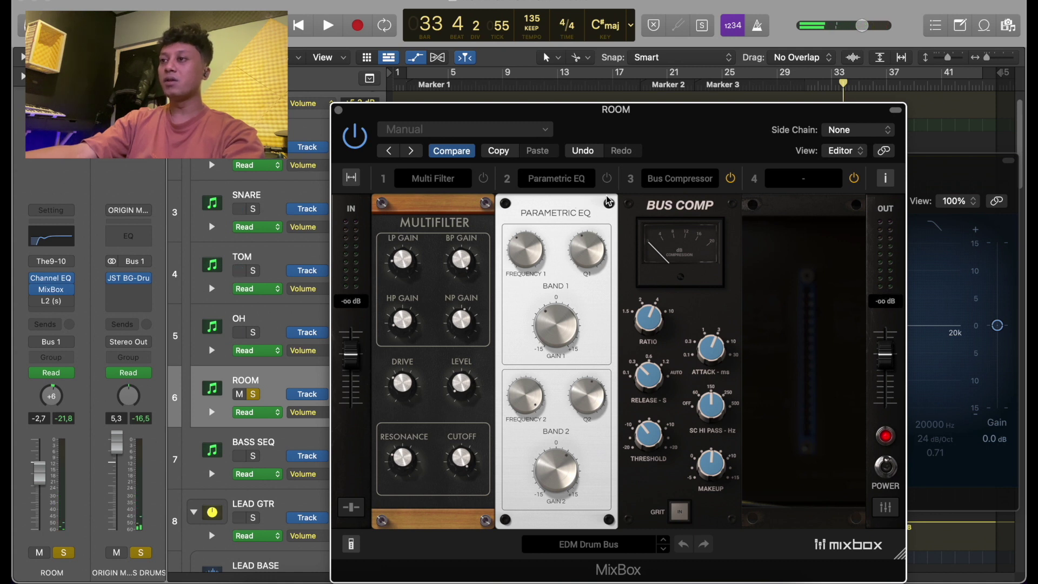
Try MixBox's Parametric EQ module on the room during playback and switch it back off.
left_click(607, 179)
key("space")
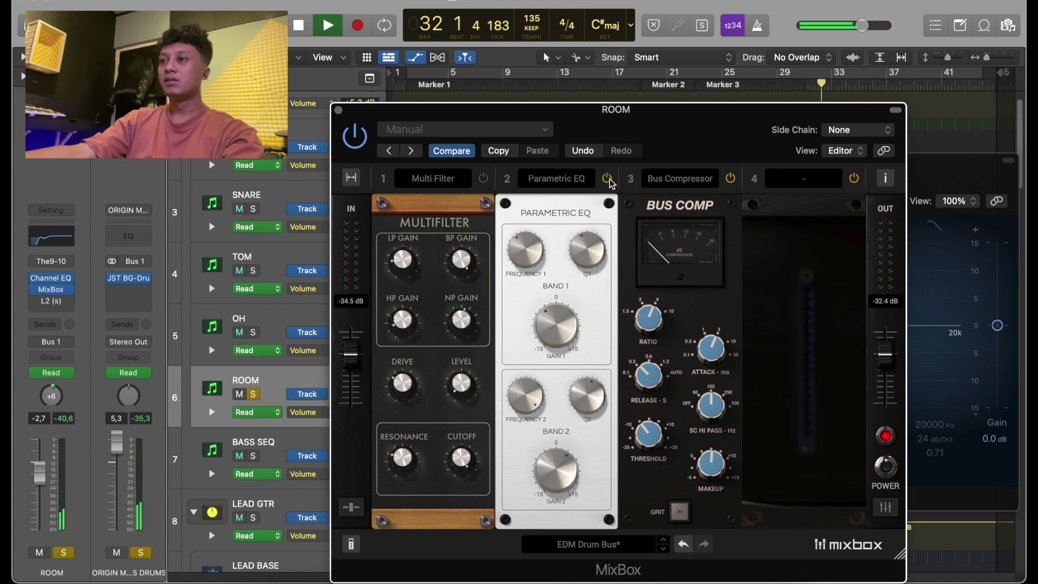
key("space")
left_click(607, 179)
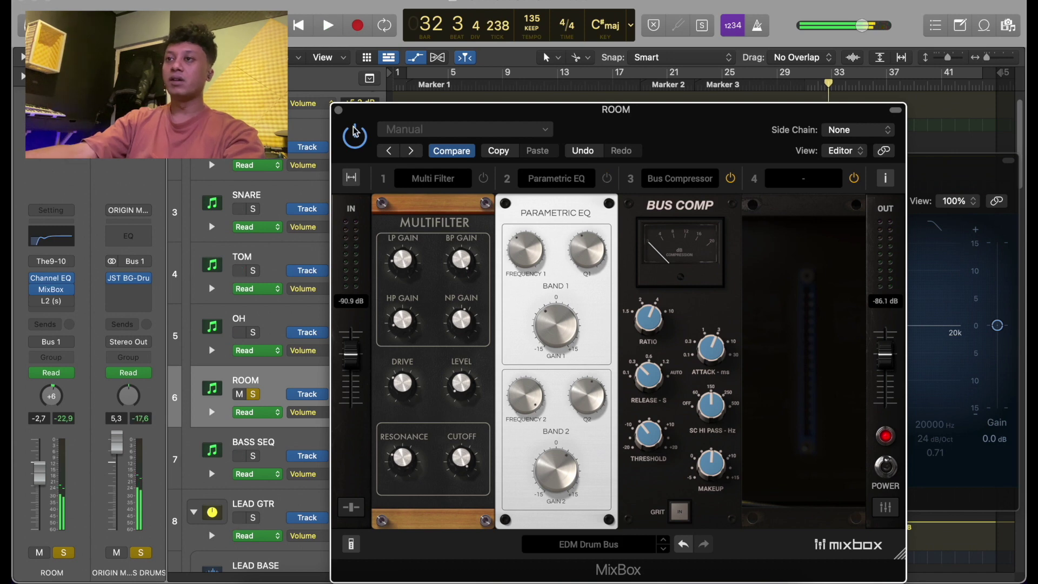
Close the room's MixBox and Channel EQ windows and switch on its L2 limiter.
left_click(339, 111)
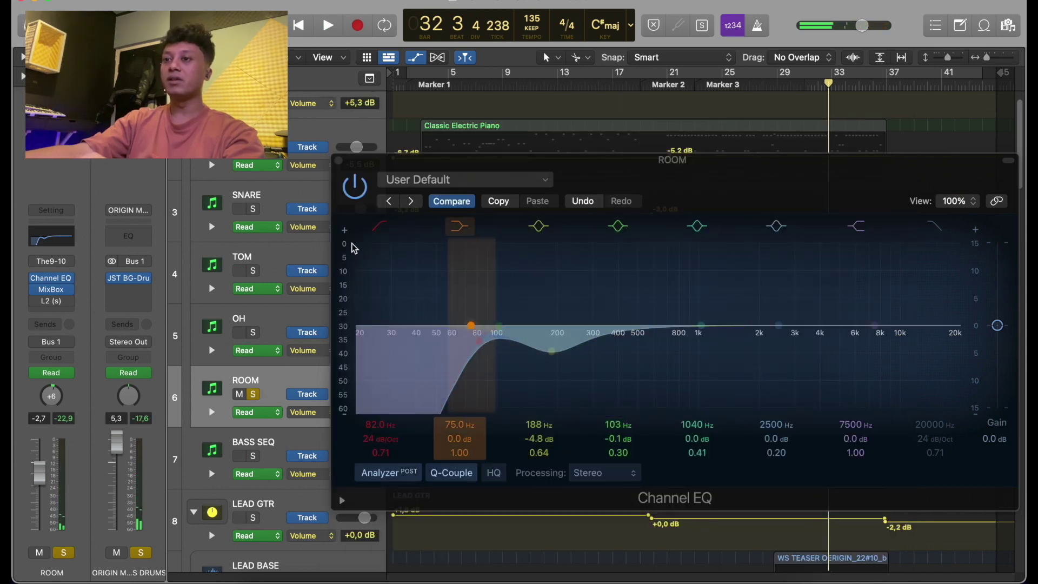
left_click(338, 161)
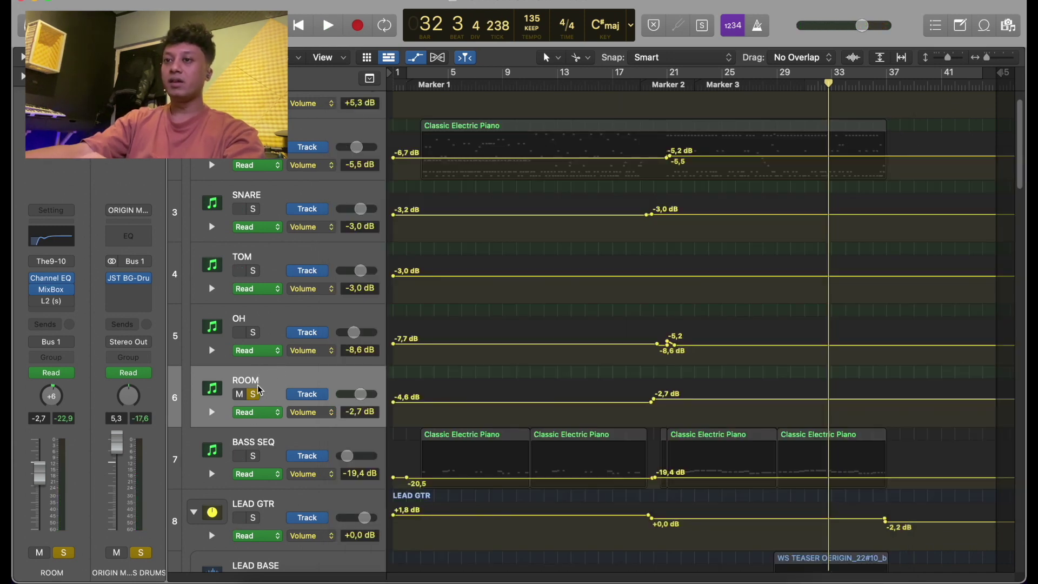
left_click(51, 301)
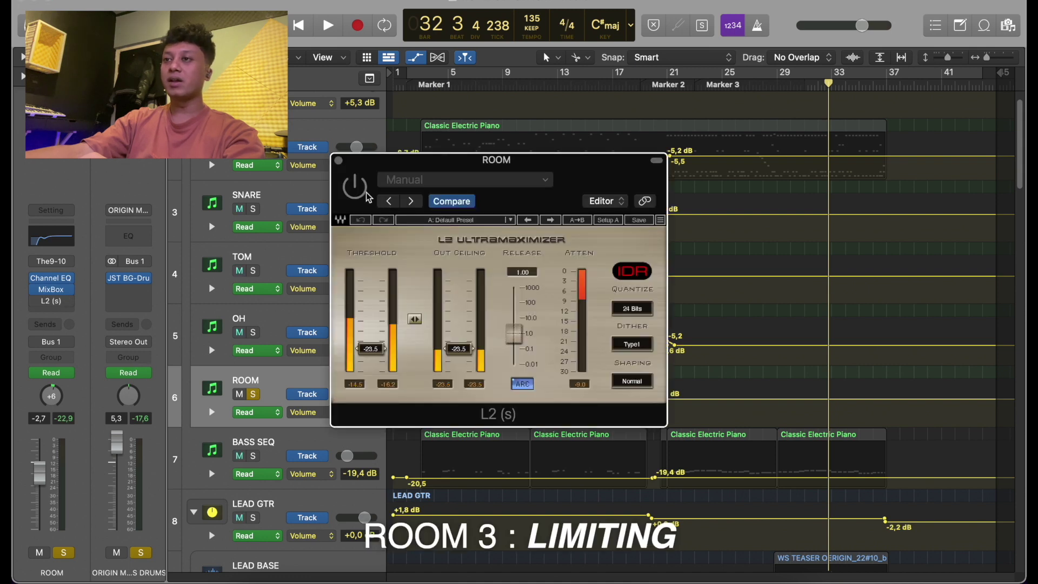
left_click(340, 161)
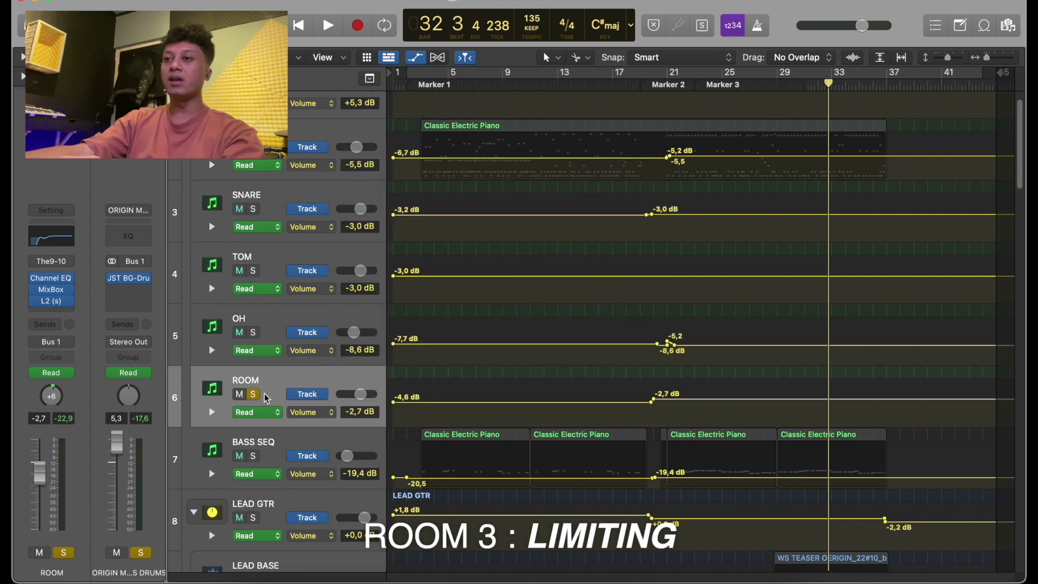
Reopen the room's L2 and audition it with all drums playing, followed by ROOM soloed from about bar 22.
left_click(253, 394)
left_click(52, 301)
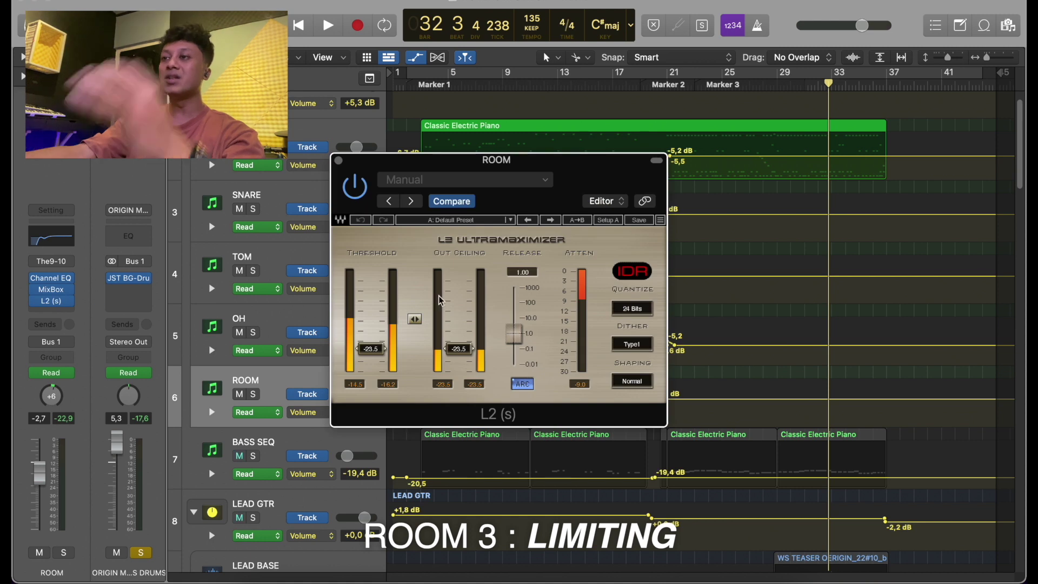
key("space")
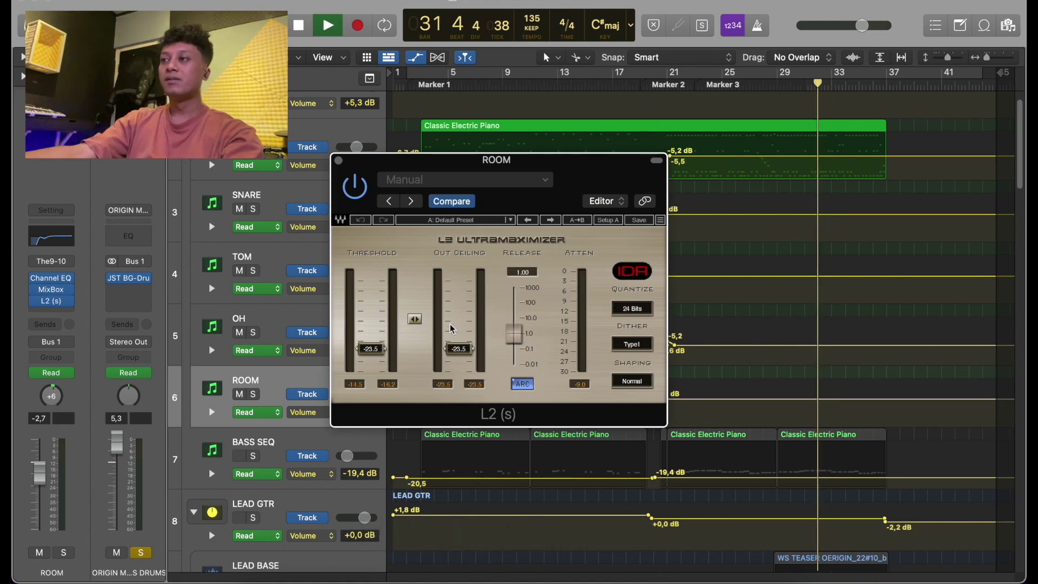
left_click(253, 394)
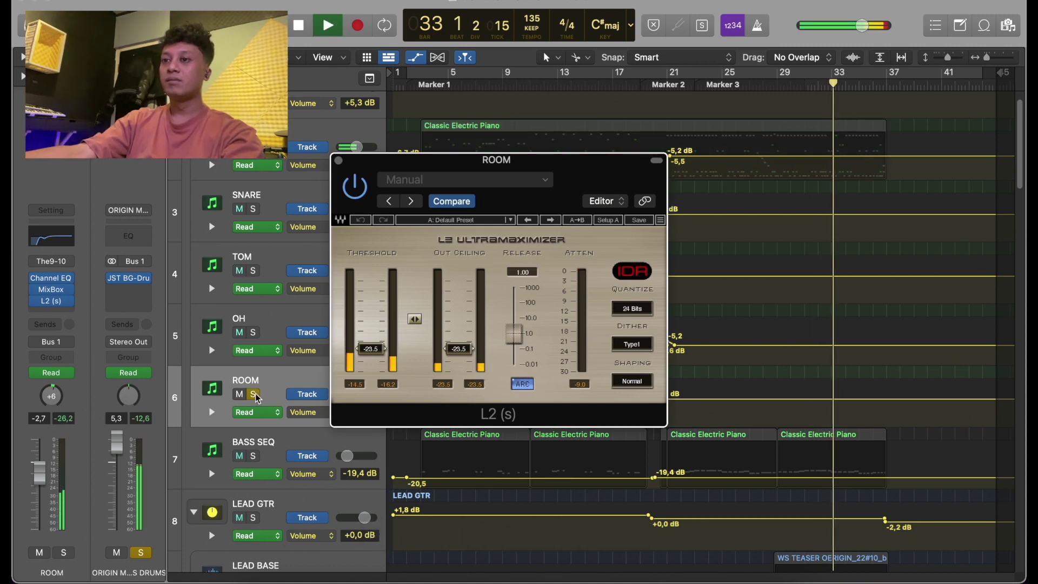
left_click(692, 75)
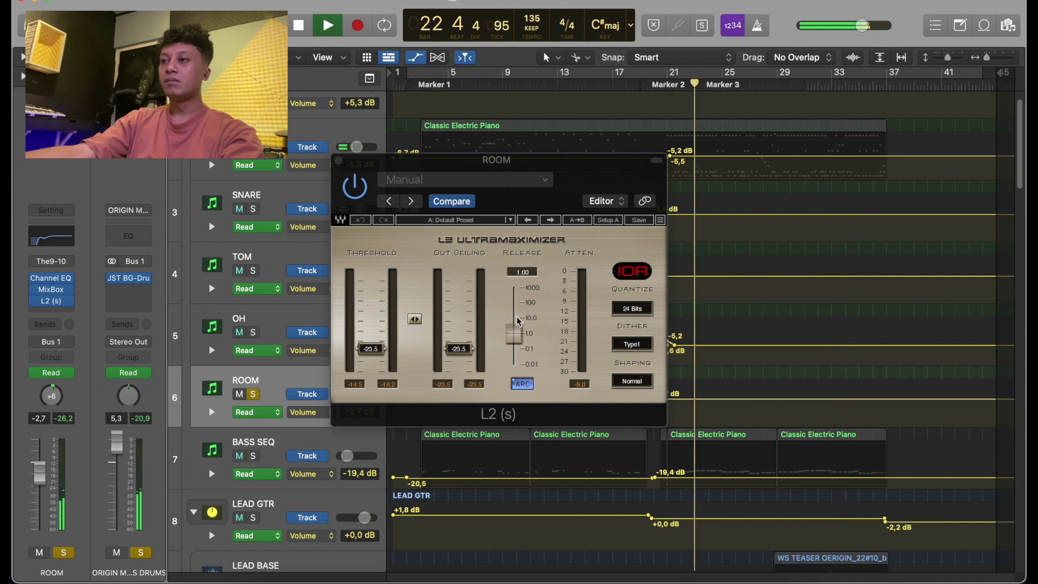
Lower the room L2's linked threshold and output ceiling to -26.5 during playback, stop the song and close the plug-in.
left_click(417, 322)
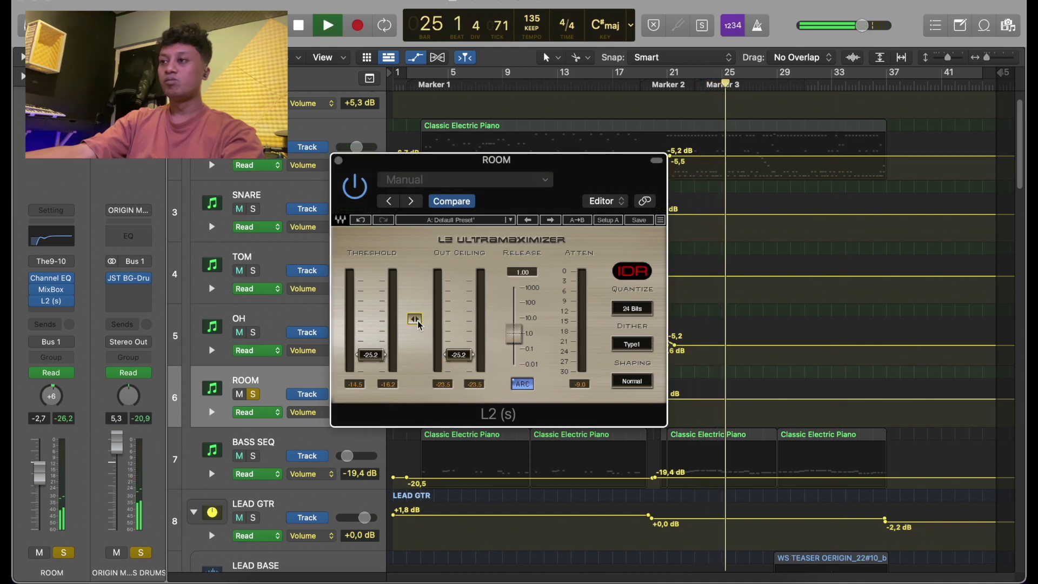
left_click_drag(371, 354, 371, 359)
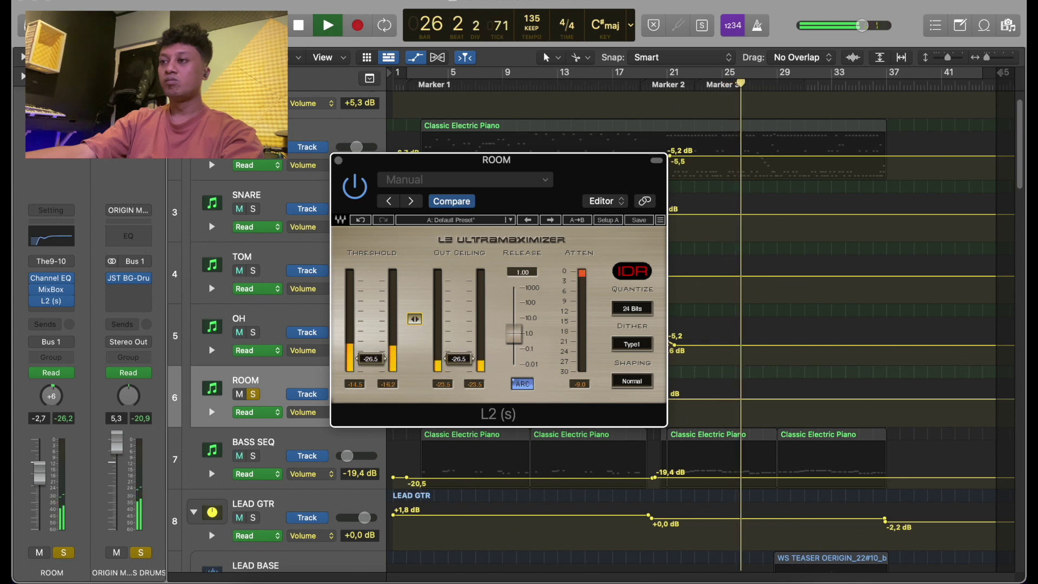
key("space")
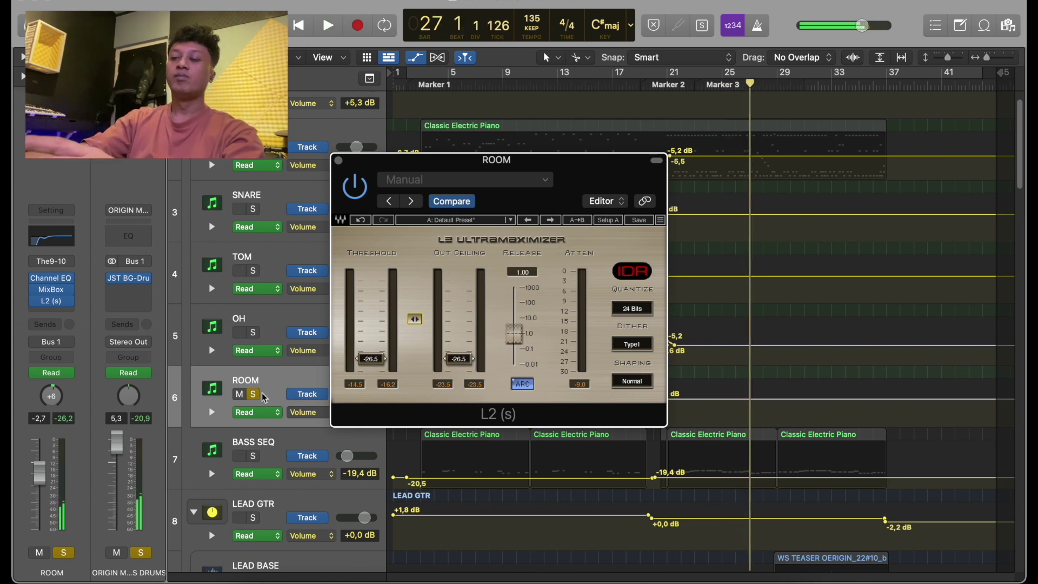
left_click(338, 161)
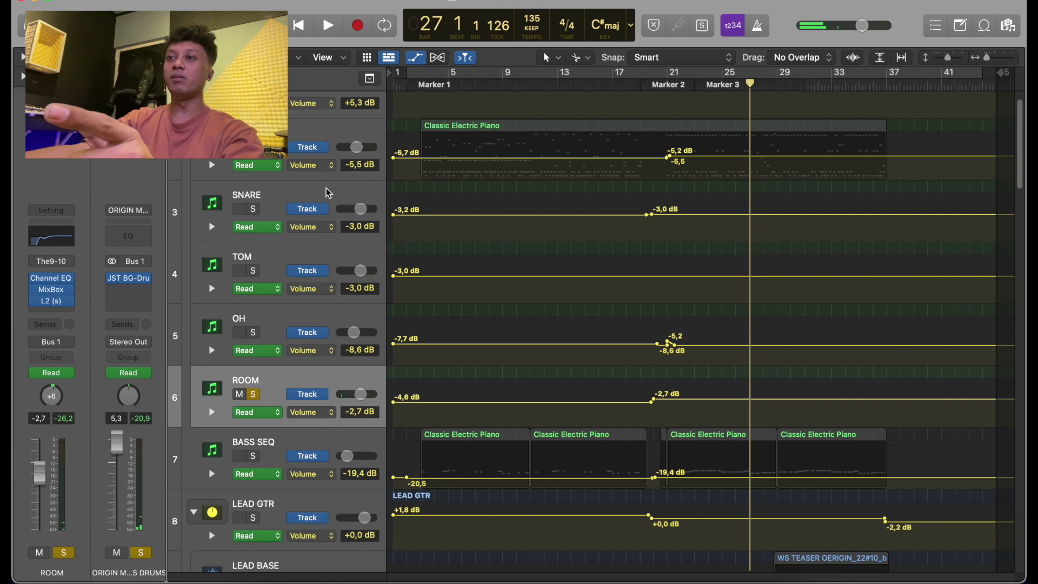
Turn off the ROOM solo, select the KICK track and place the playhead at bar 21.
left_click(254, 396)
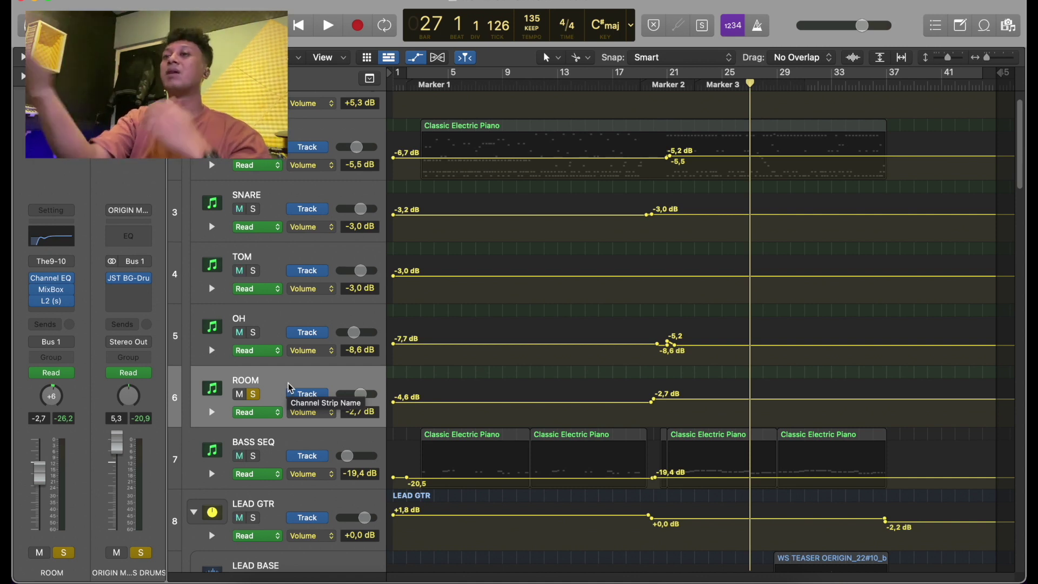
left_click(592, 130)
scroll(277, 332, "up", 1)
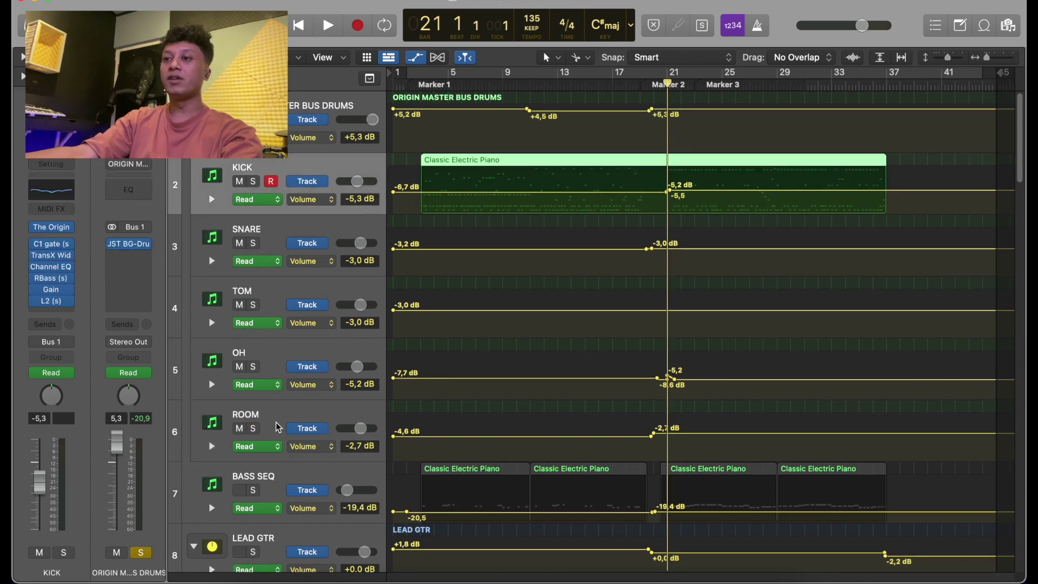
Compare the drums during playback with the inserts on the KICK to ROOM channels bypassed and re-enabled in the mixer.
key("x")
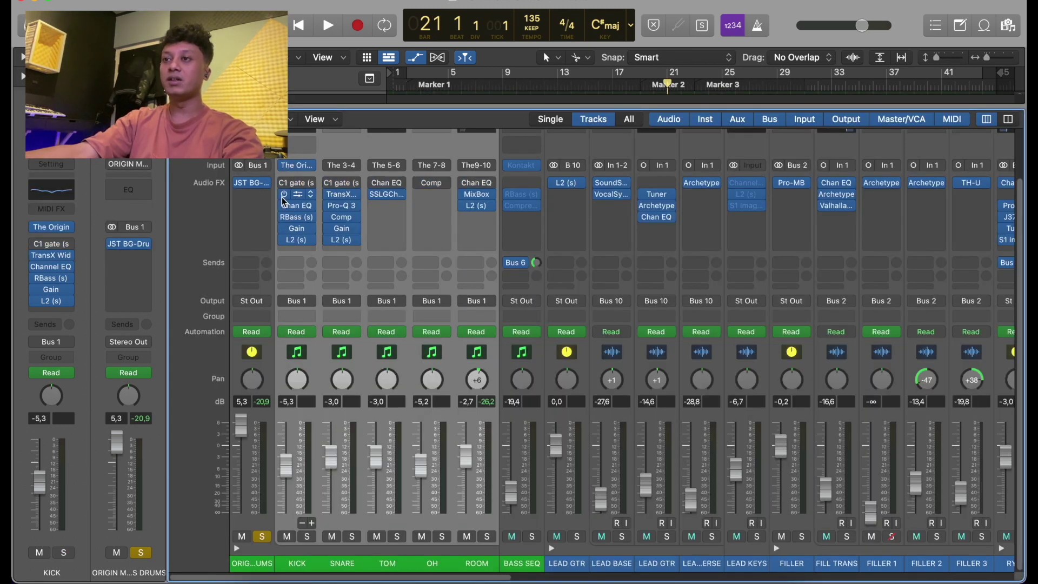
left_click_drag(283, 201, 285, 243)
key("space")
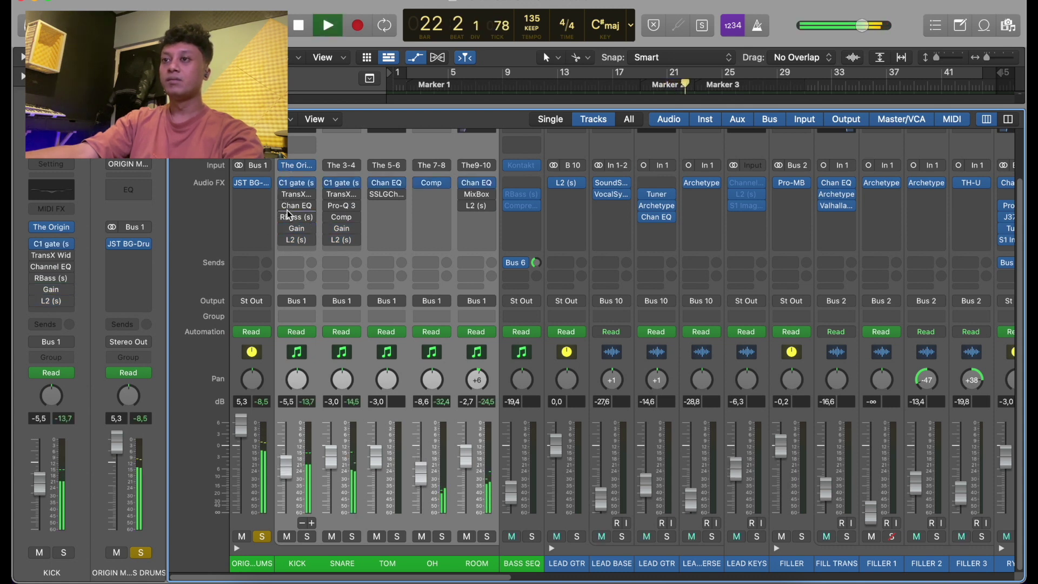
left_click_drag(283, 194, 287, 242)
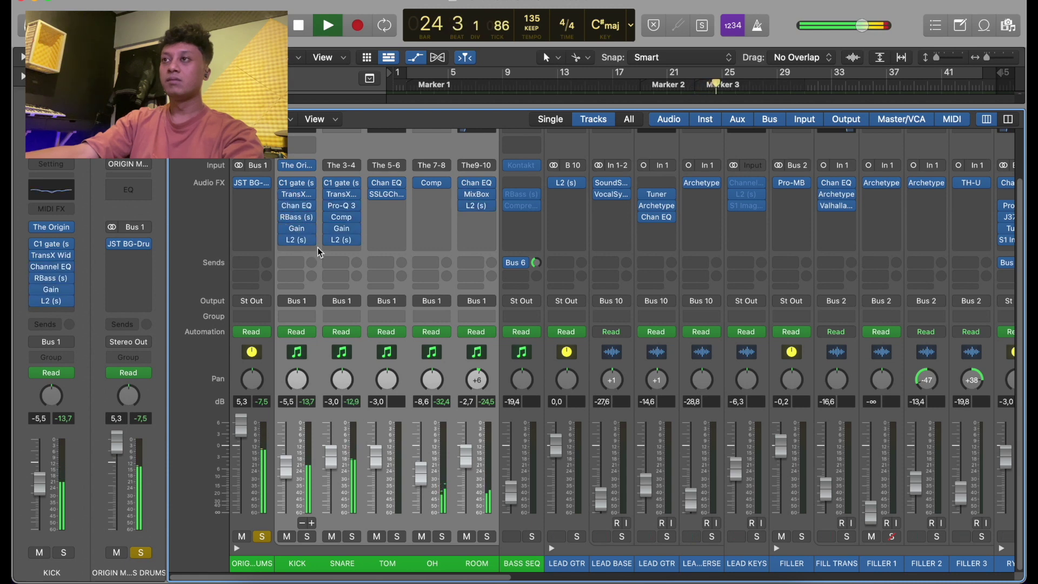
key("x")
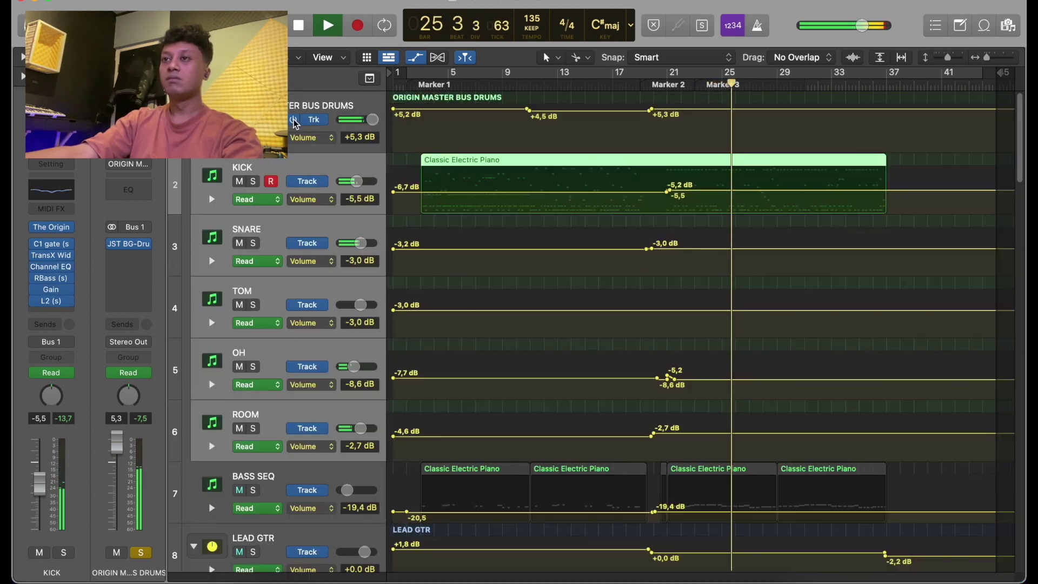
key("space")
Select the ORIGIN MASTER BUS DRUMS track with its solo off and place the playhead at Marker 2, bar 21.
left_click(592, 114)
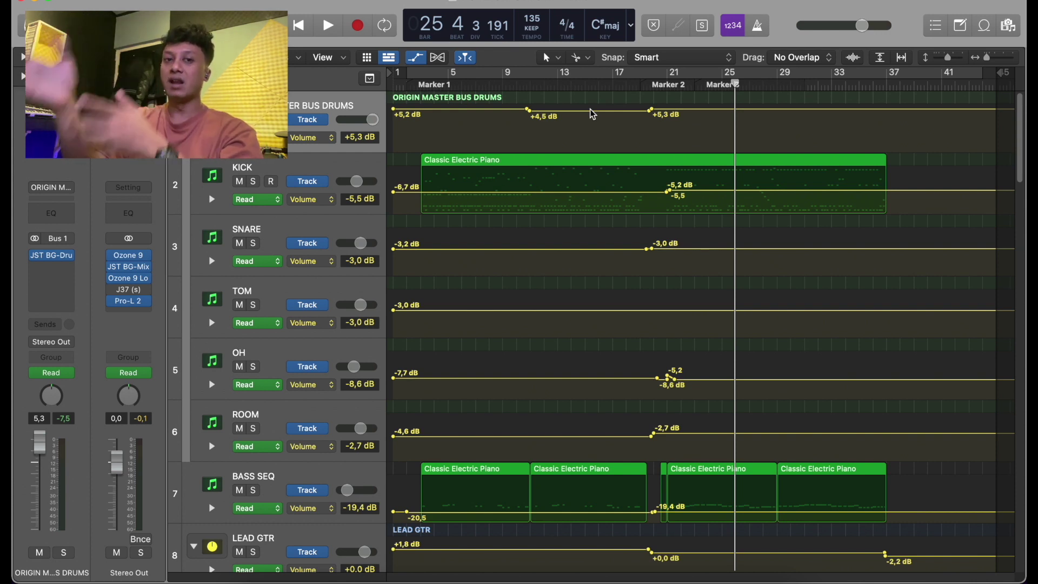
left_click(425, 84)
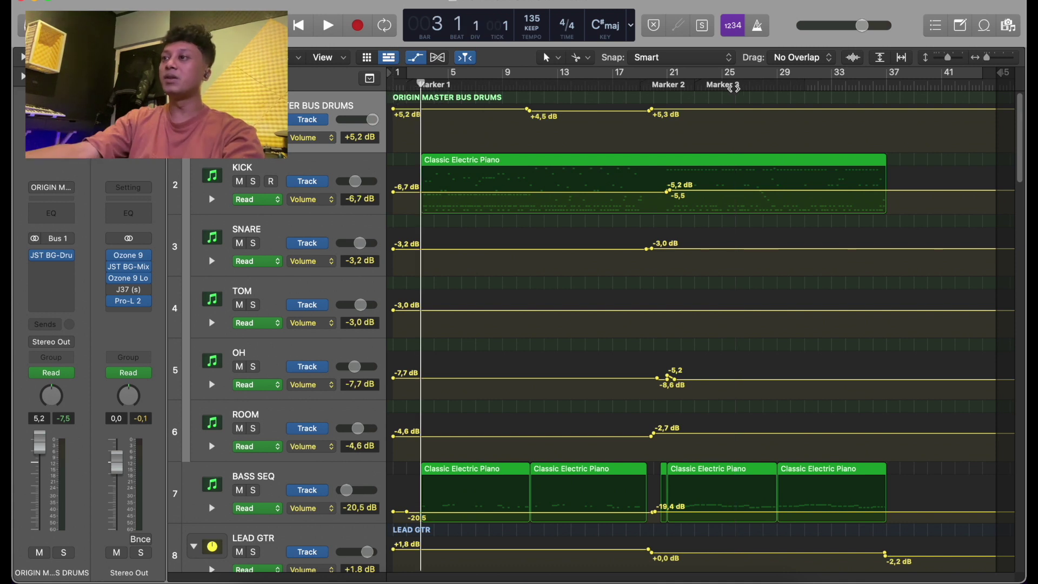
left_click(692, 84)
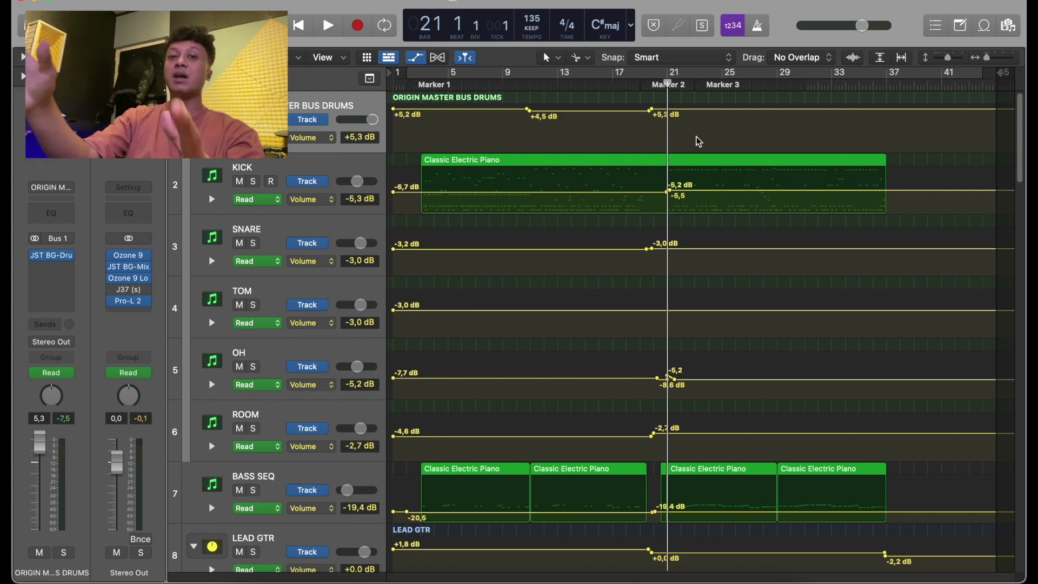
scroll(699, 142, "down", 20)
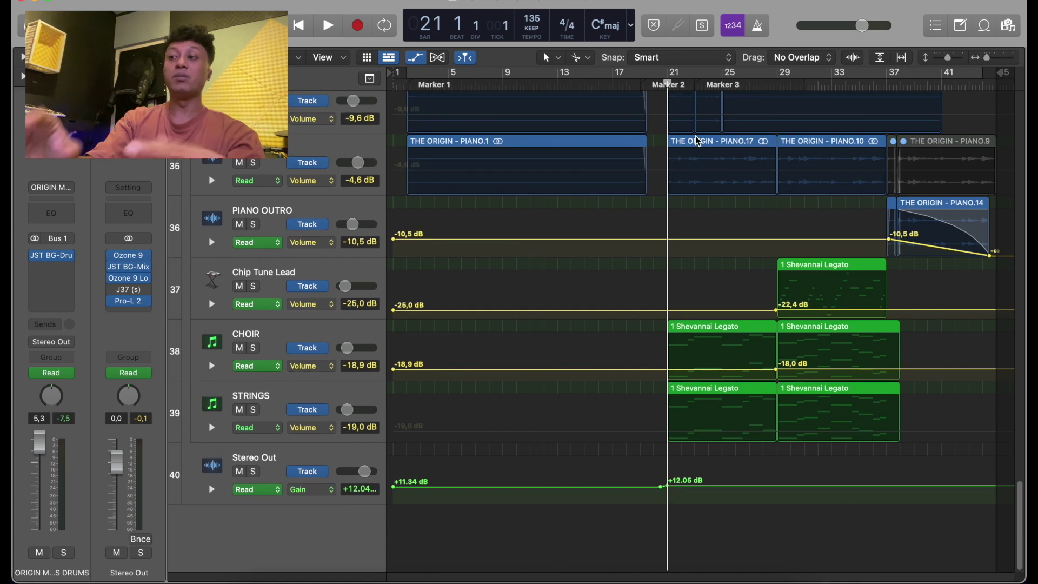
scroll(699, 141, "up", 20)
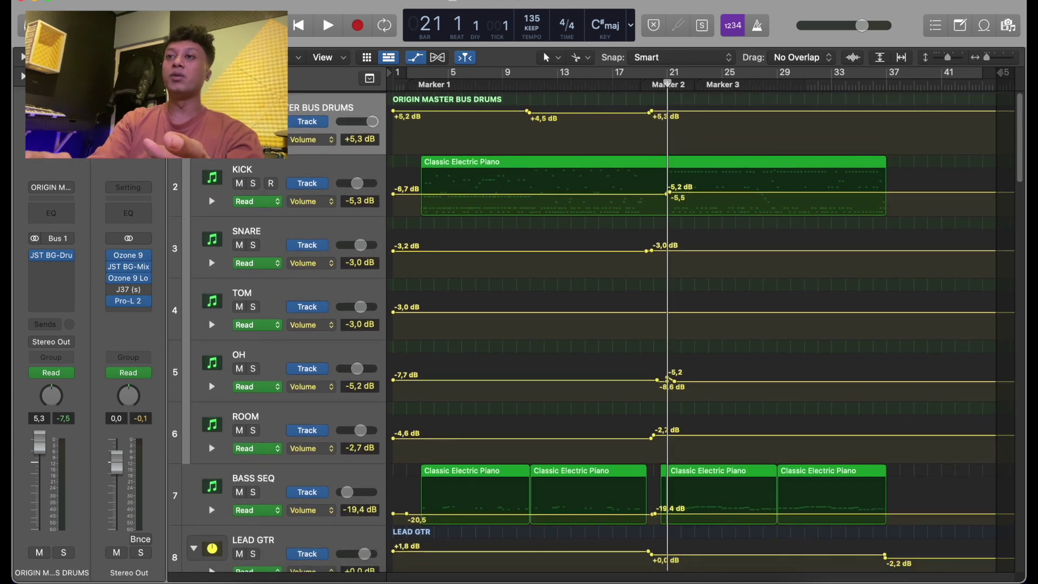
scroll(351, 273, "down", 5)
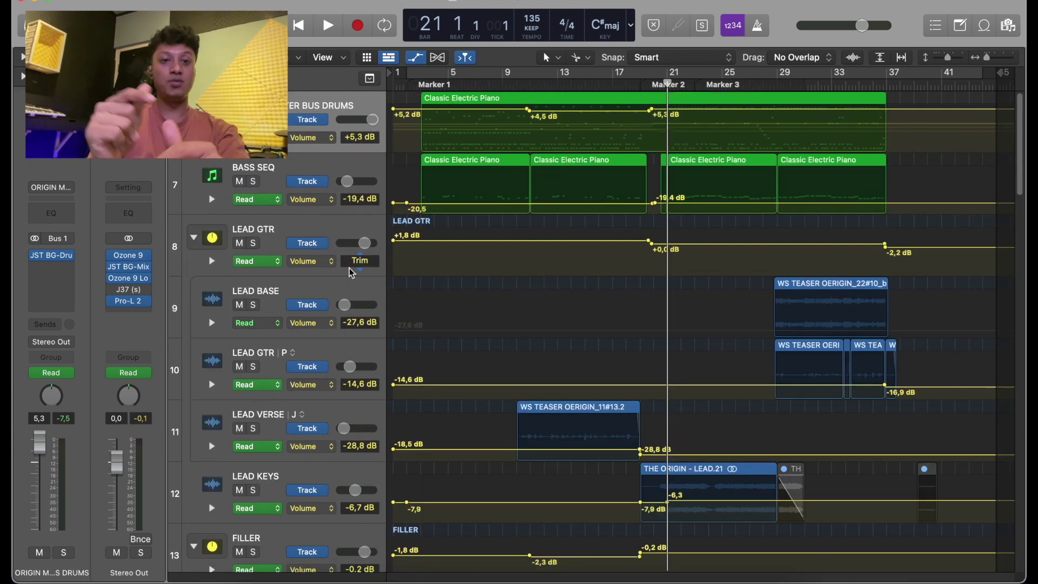